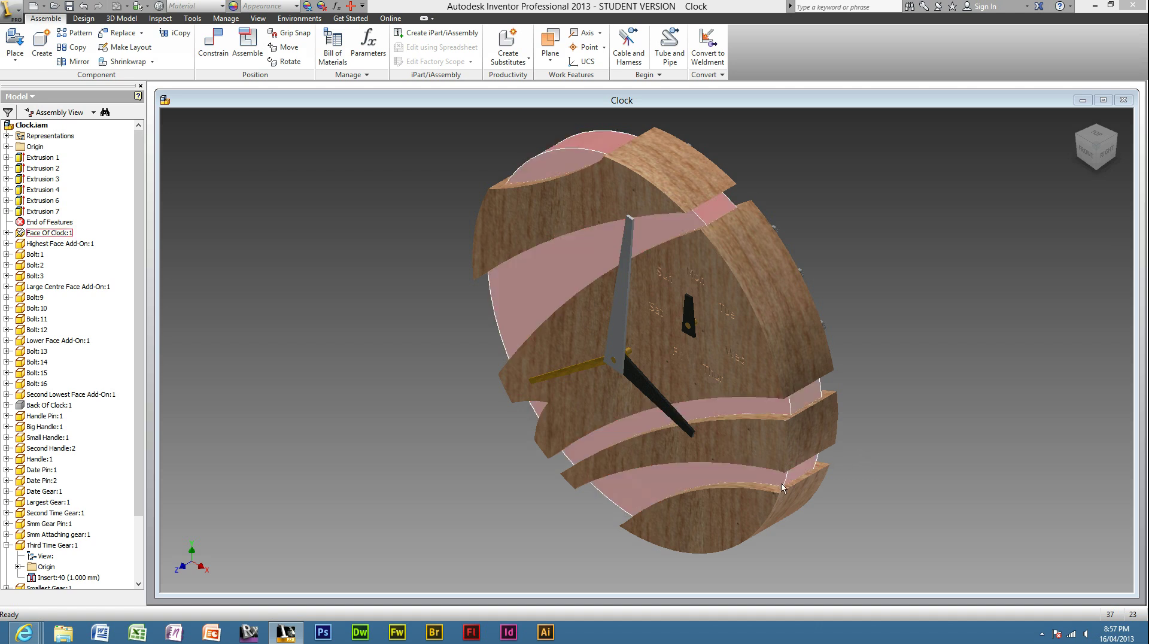
# Step: Orbit the clock to a top-front-right view and switch the camera to perspective projection
pyautogui.moveTo(1028, 218)
pyautogui.keyDown('shift'); pyautogui.mouseDown(button='middle')
pyautogui.moveTo(957, 251)
pyautogui.moveTo(933, 312)
pyautogui.moveTo(898, 336)
pyautogui.mouseUp(button='middle'); pyautogui.keyUp('shift')
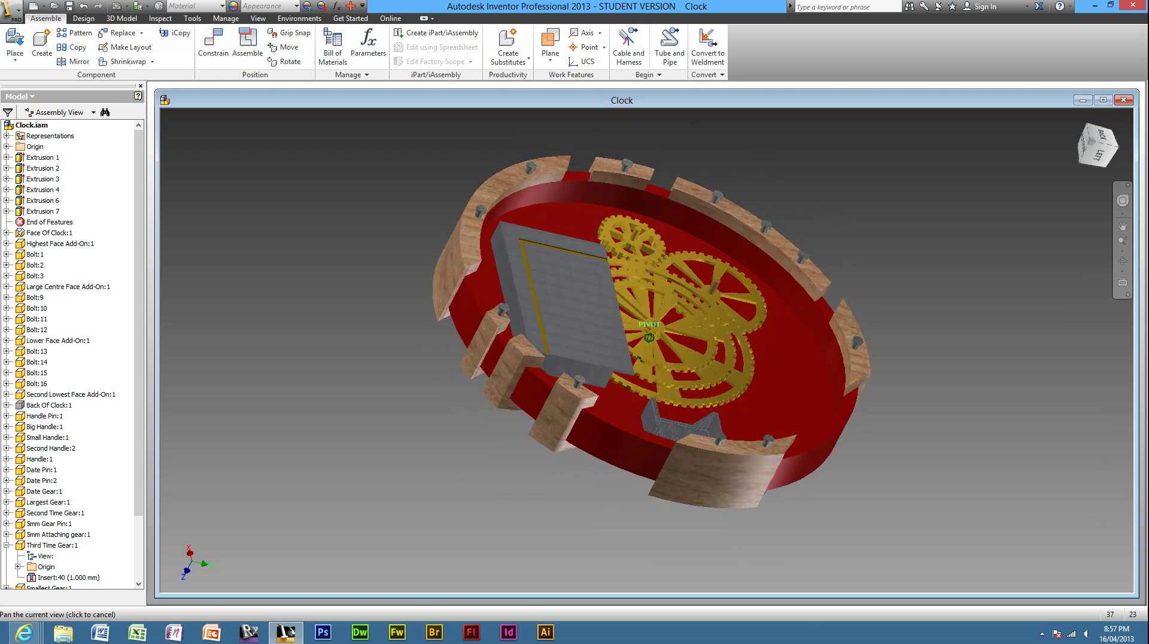
pyautogui.click(1095, 136)
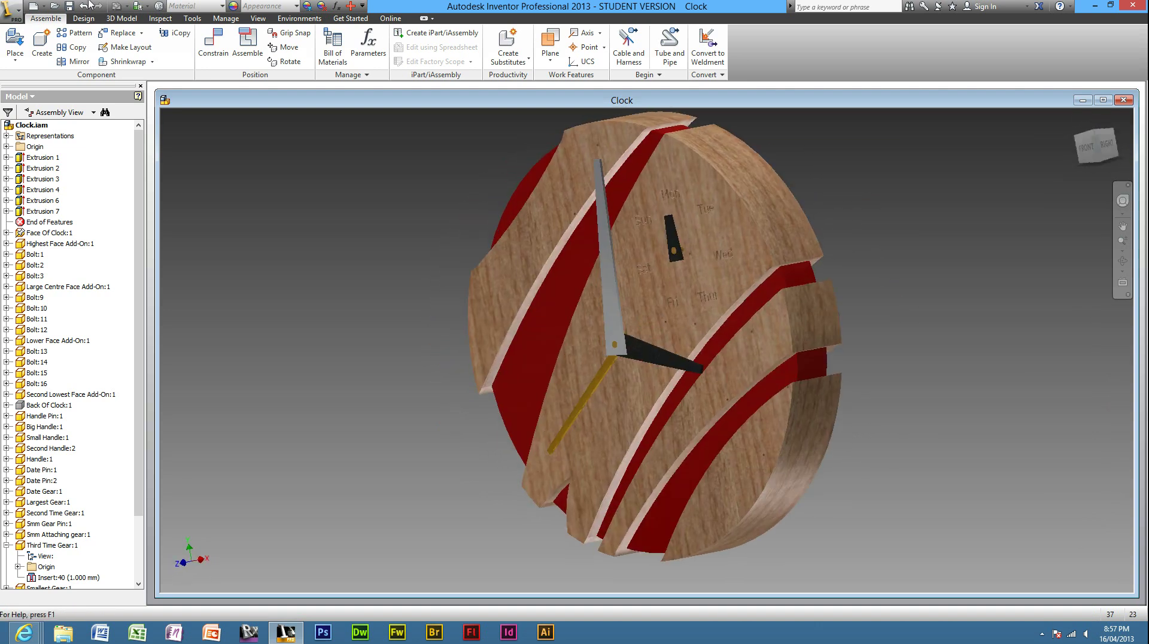
pyautogui.moveTo(1096, 137); pyautogui.dragTo(670, 287)
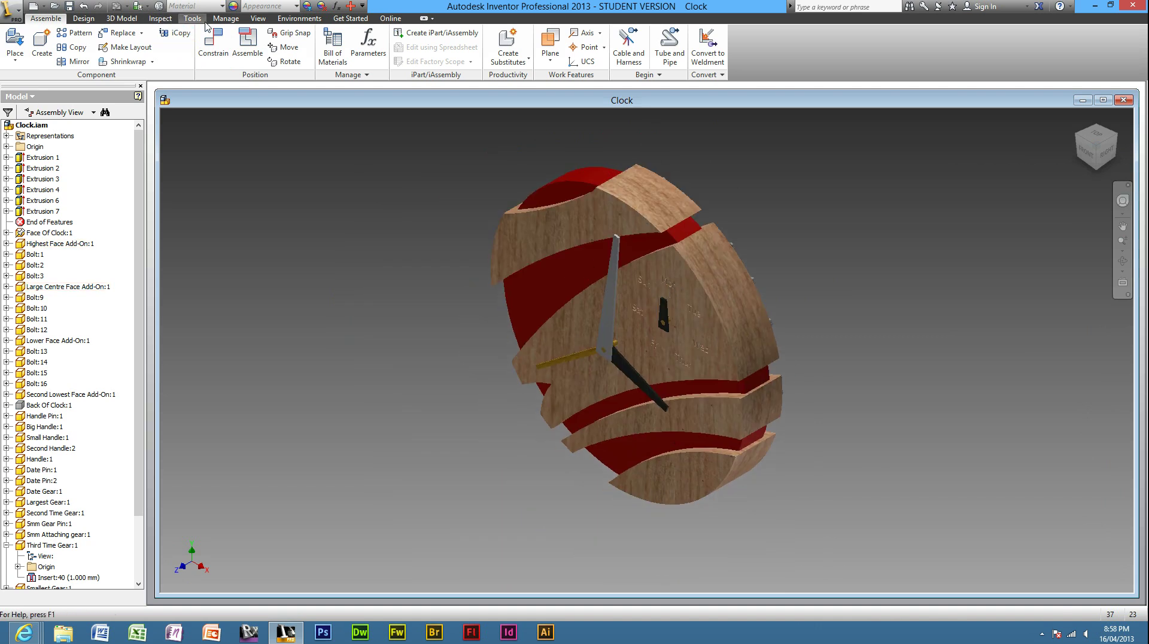
pyautogui.click(258, 18)
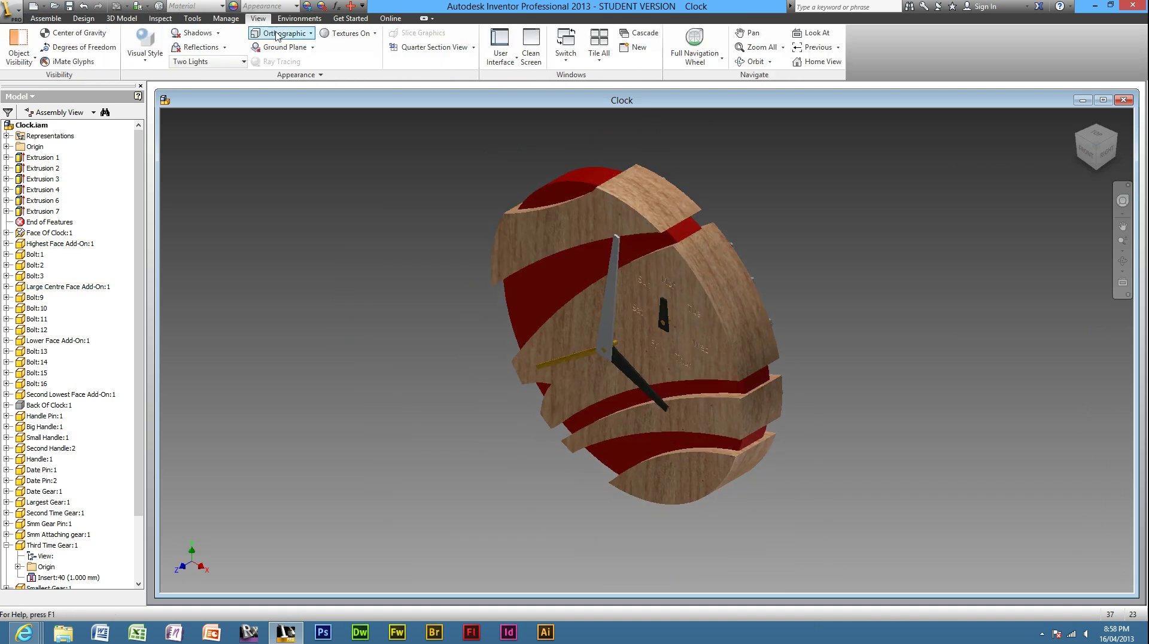
pyautogui.click(310, 35)
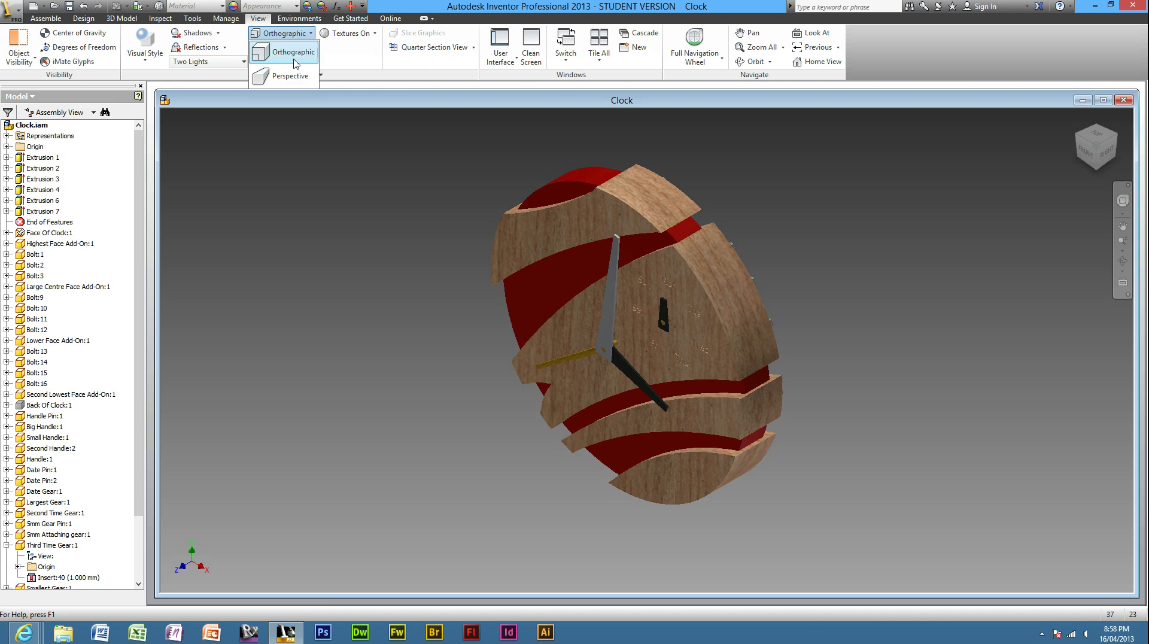
pyautogui.click(295, 76)
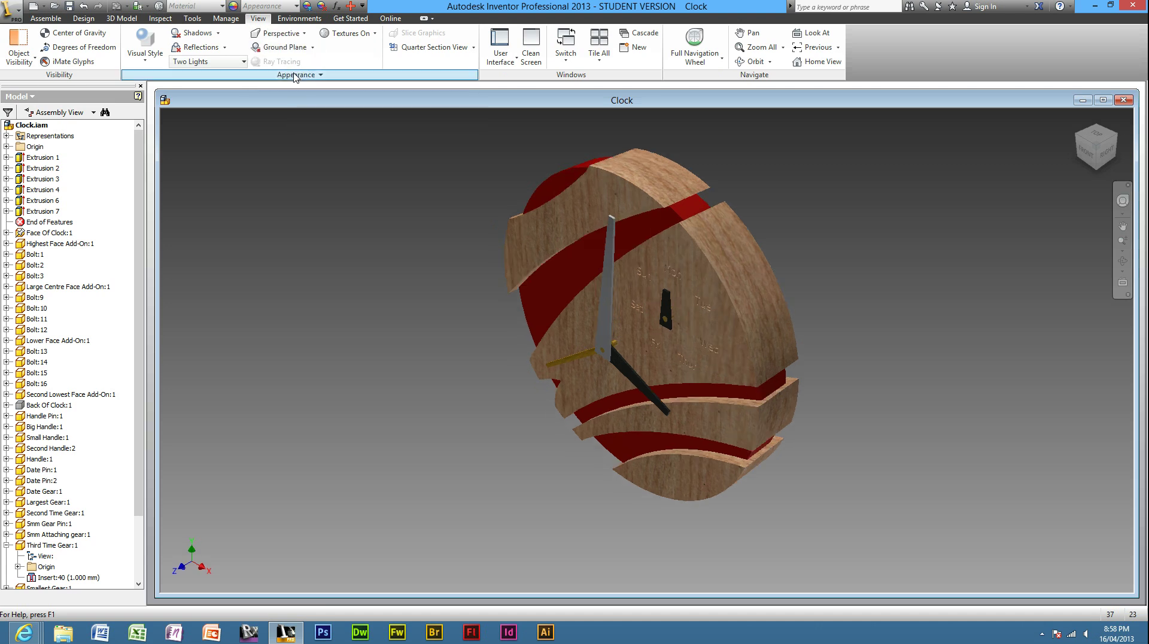
pyautogui.click(296, 35)
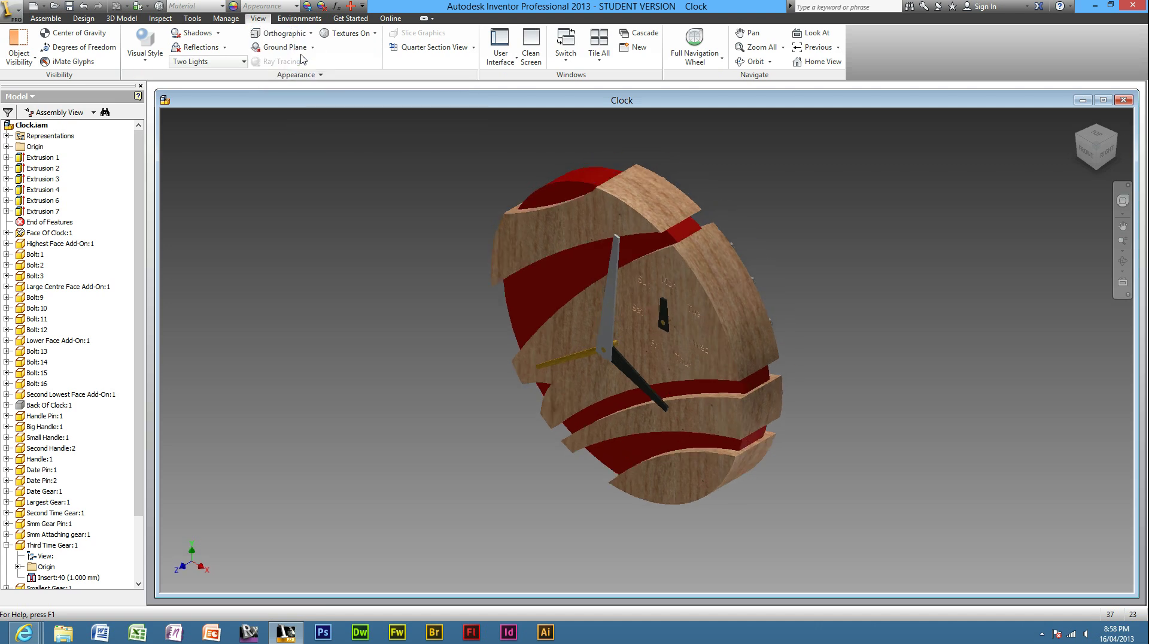
pyautogui.click(297, 34)
pyautogui.click(296, 75)
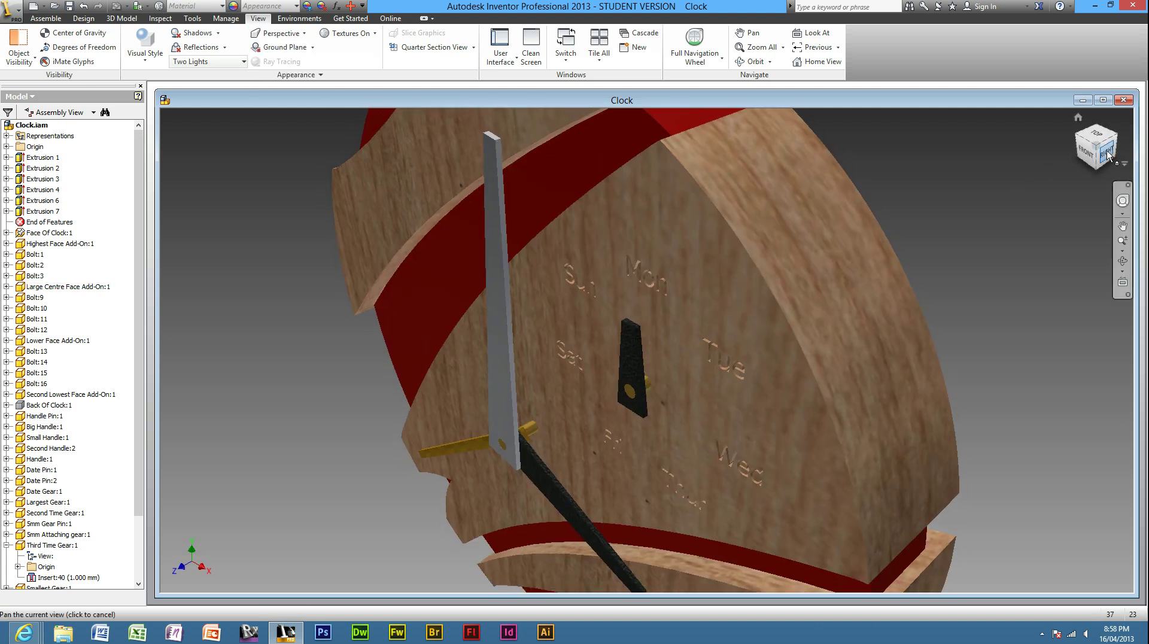
# Step: Check the perspective clock from the Right view, then return to the Home view
pyautogui.click(1091, 146)
pyautogui.click(1078, 117)
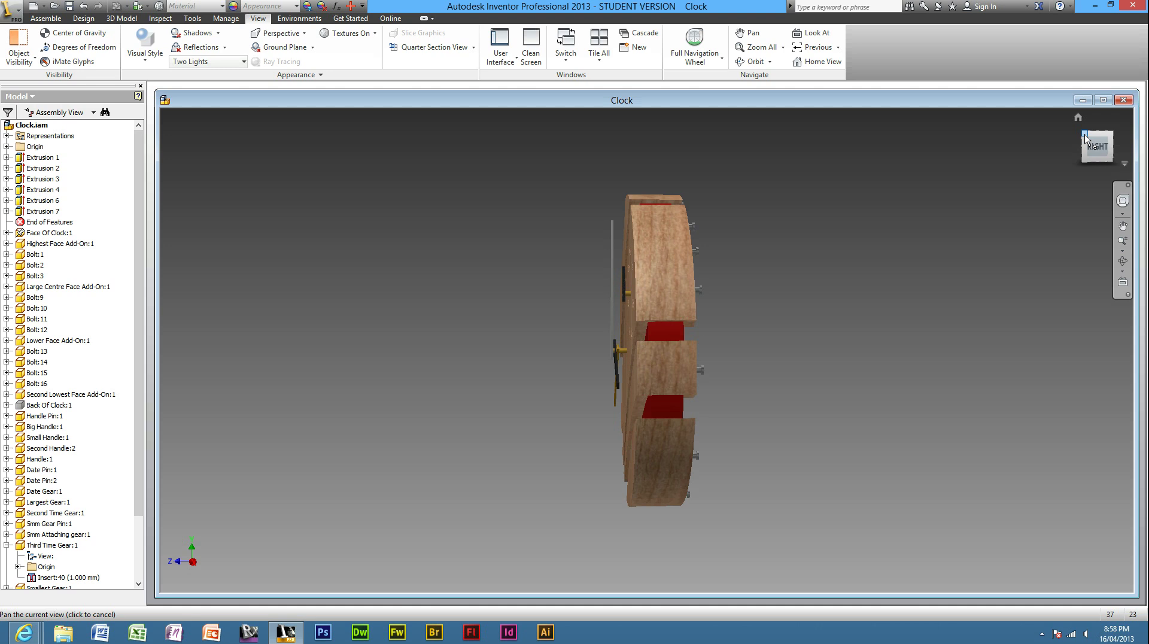
pyautogui.scroll(-5, 687, 357)
pyautogui.scroll(5, 677, 362)
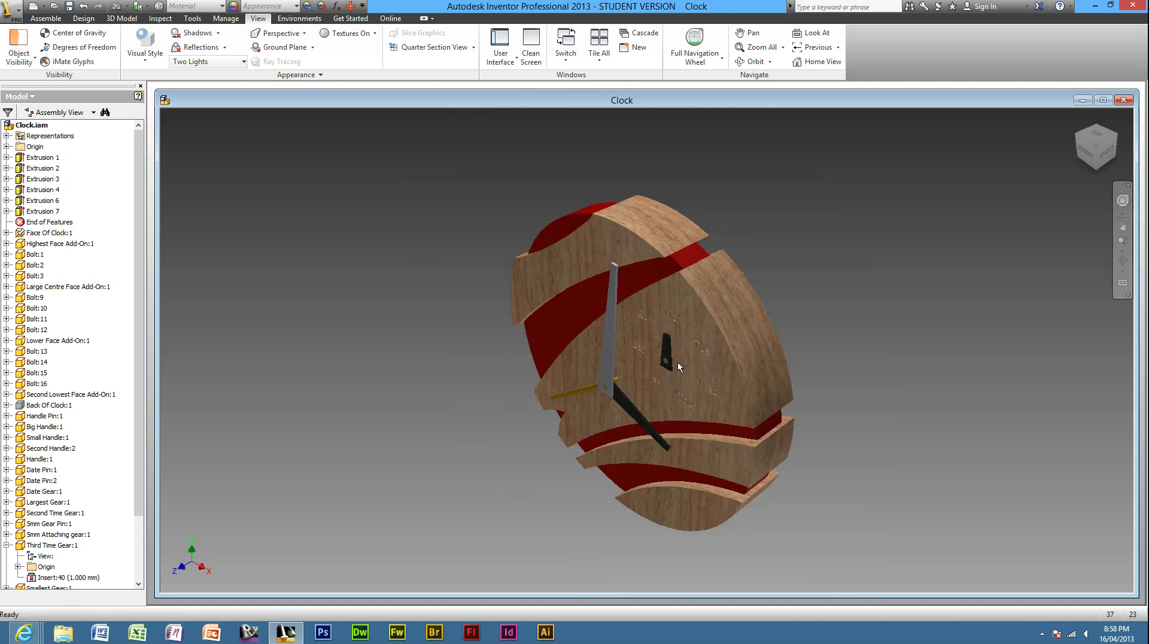
# Step: Enter the Inventor Studio environment from the Tools tab and orbit the clock
pyautogui.click(192, 19)
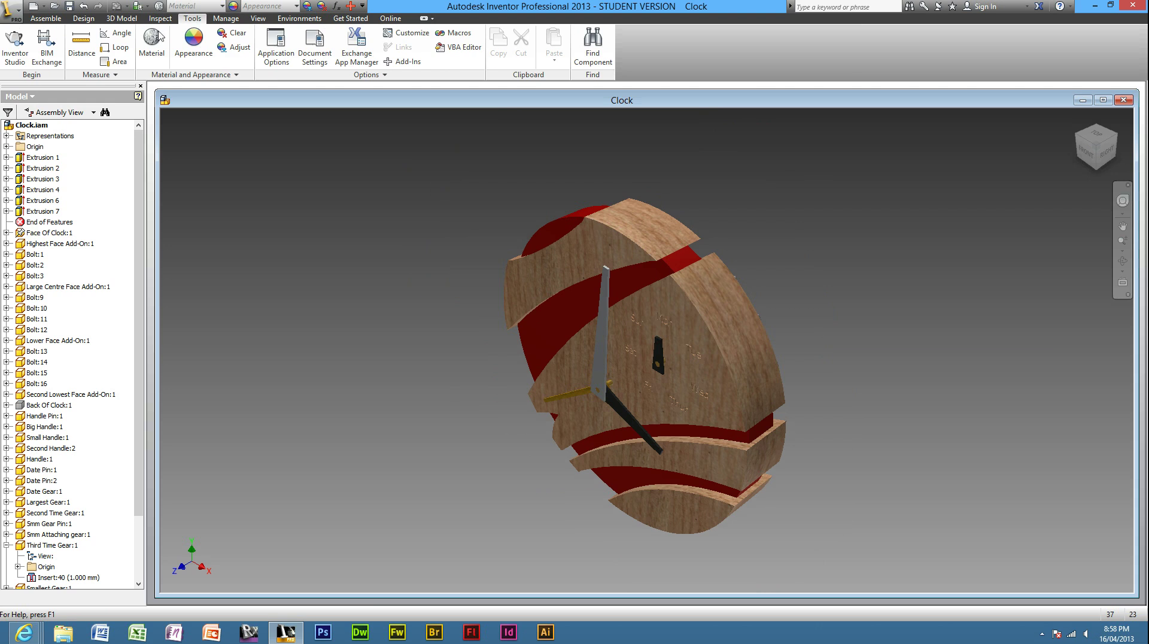
pyautogui.click(6, 64)
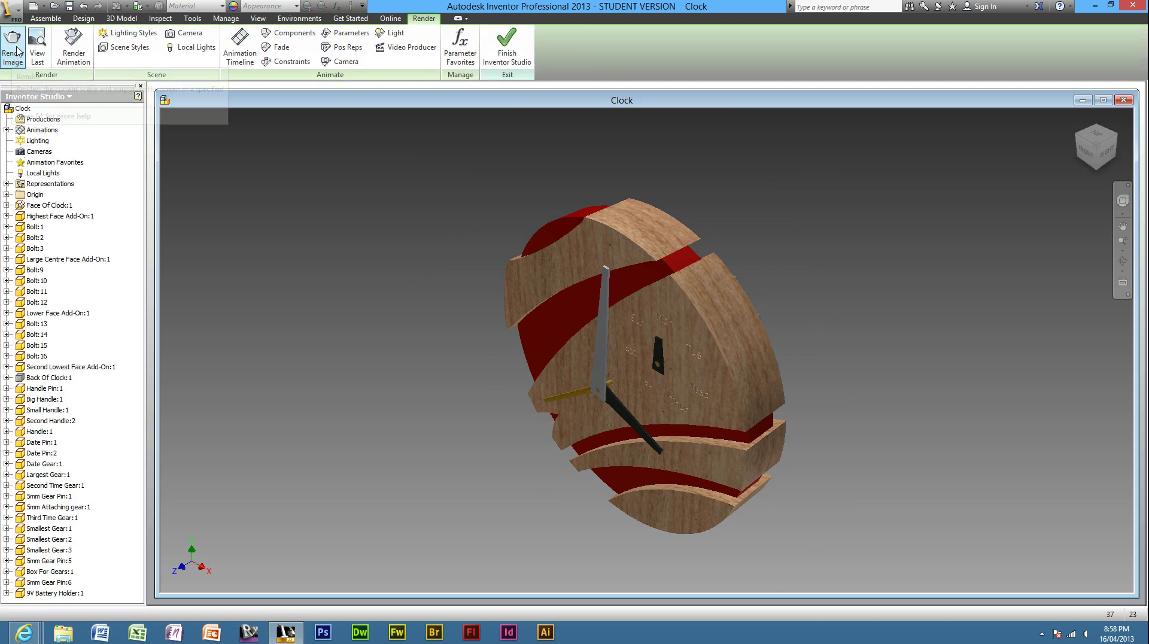
pyautogui.click(281, 57)
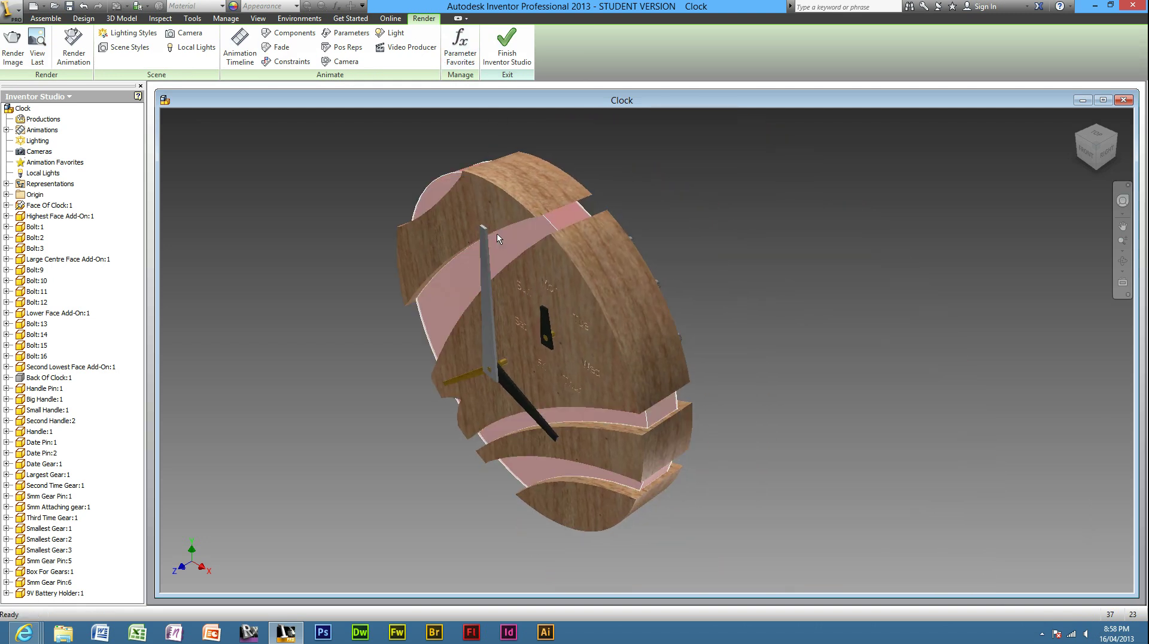
pyautogui.keyDown('shift'); pyautogui.moveTo(598, 252); pyautogui.dragTo(586, 169, button='middle'); pyautogui.keyUp('shift')
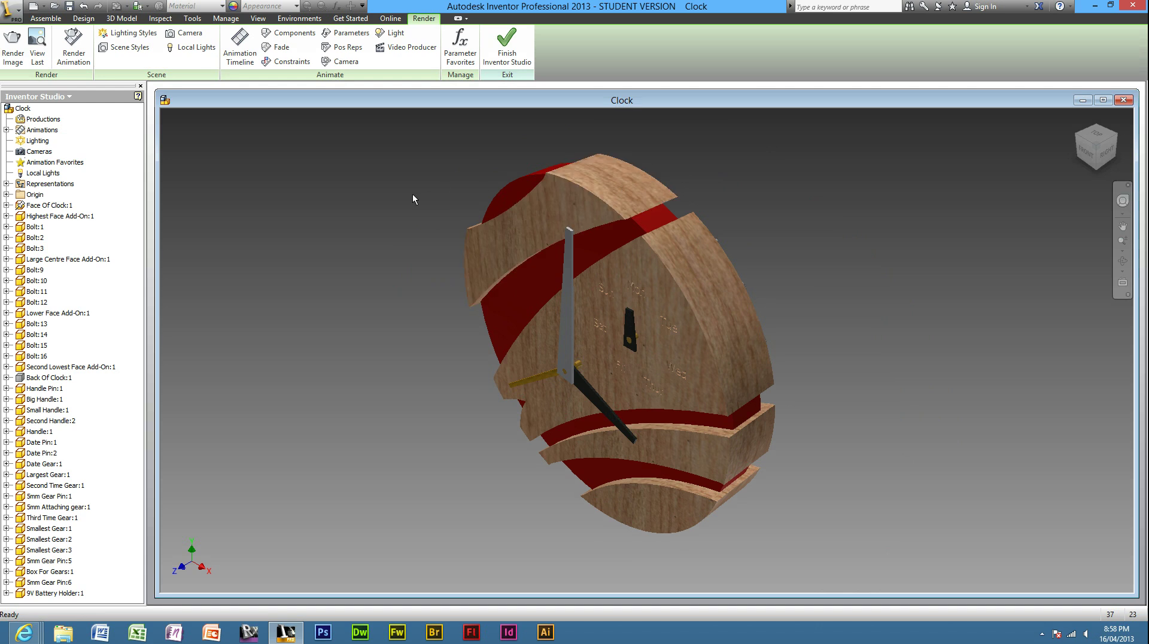
# Step: Browse the Starfield and XZ Ground Plane scene styles, then close Scene Styles
pyautogui.click(127, 54)
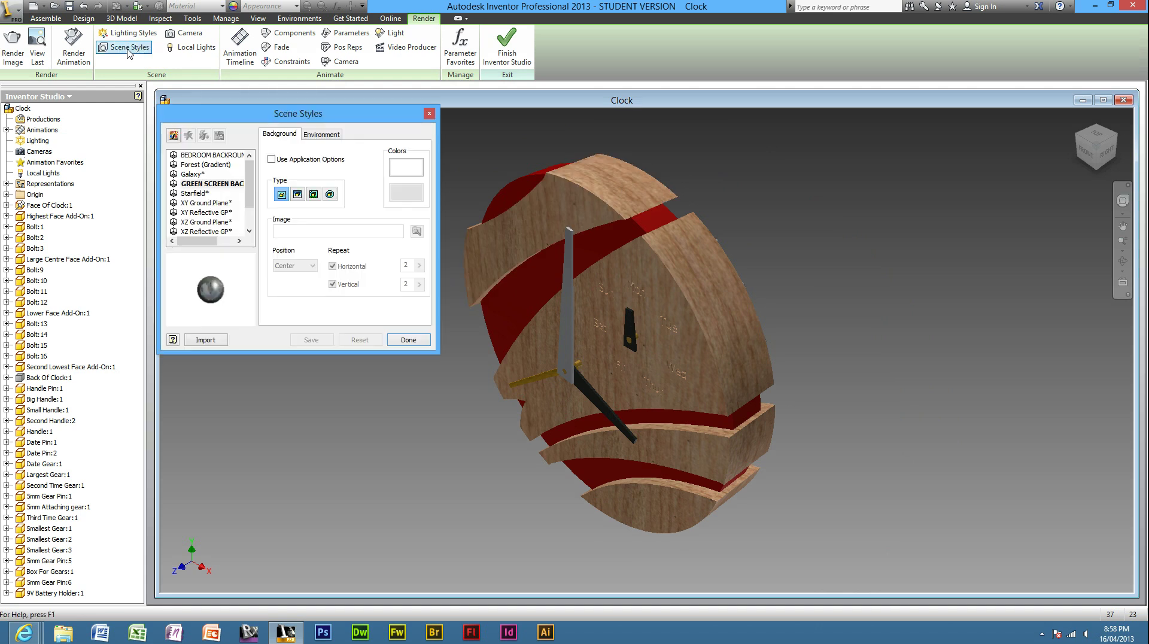
pyautogui.doubleClick(251, 185)
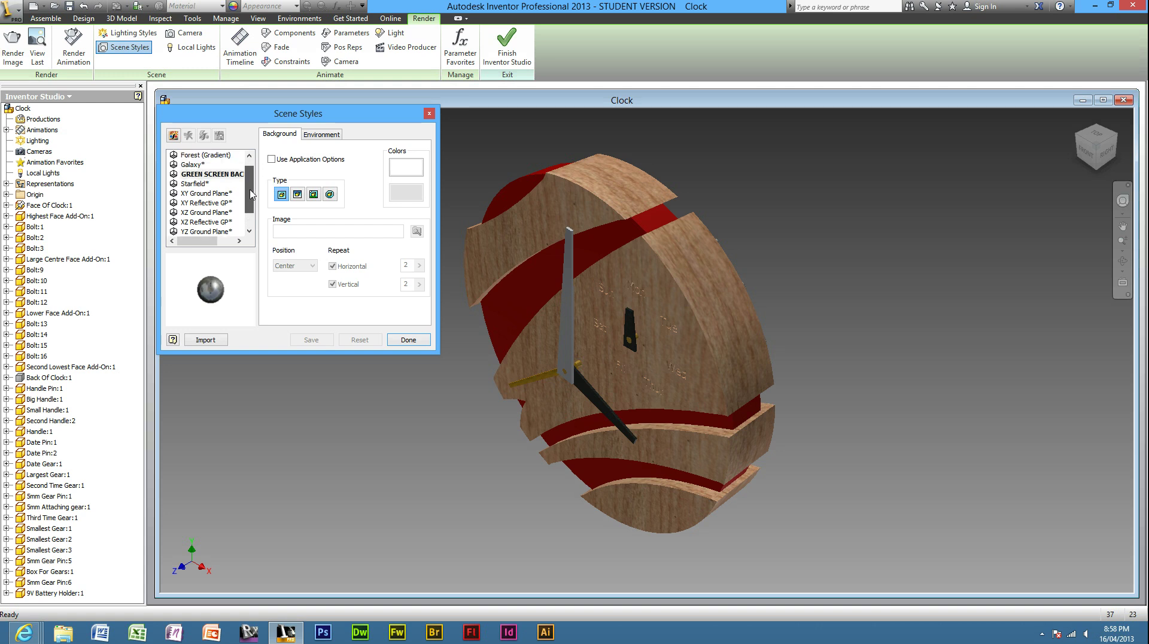
pyautogui.click(201, 185)
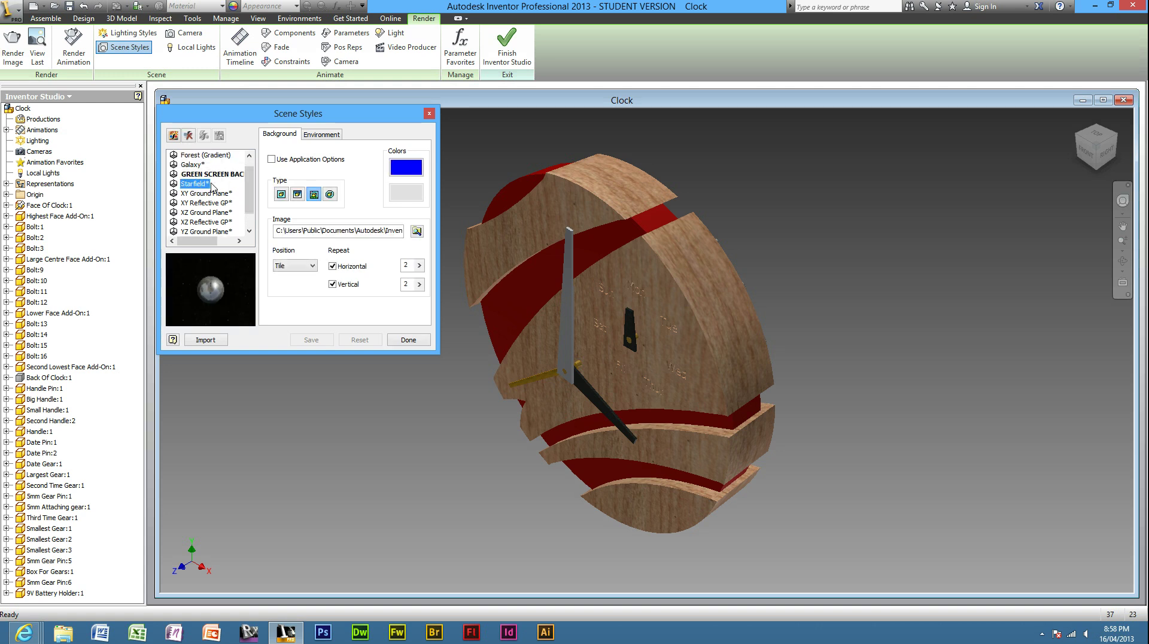
pyautogui.scroll(-1, 210, 196)
pyautogui.click(209, 193)
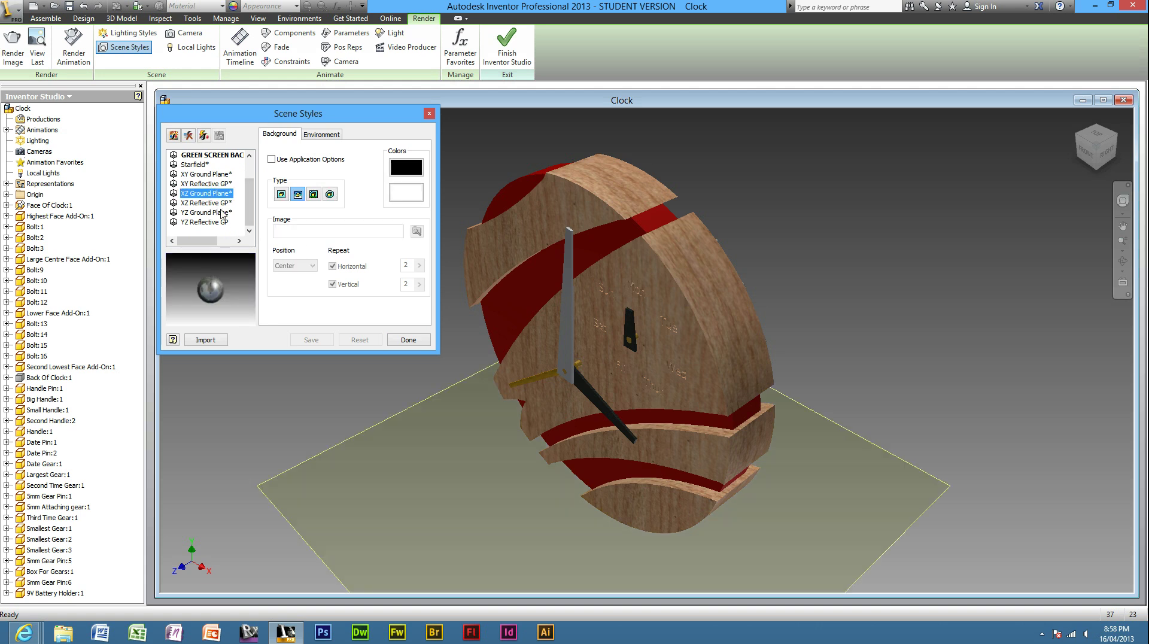
pyautogui.scroll(1, 252, 201)
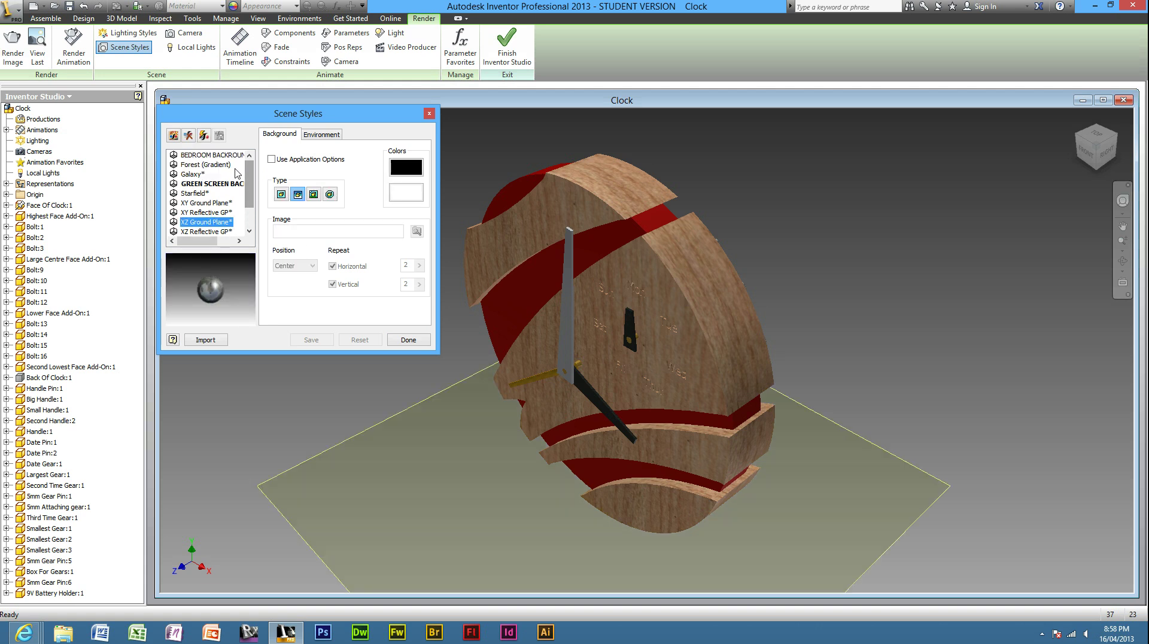
pyautogui.click(430, 114)
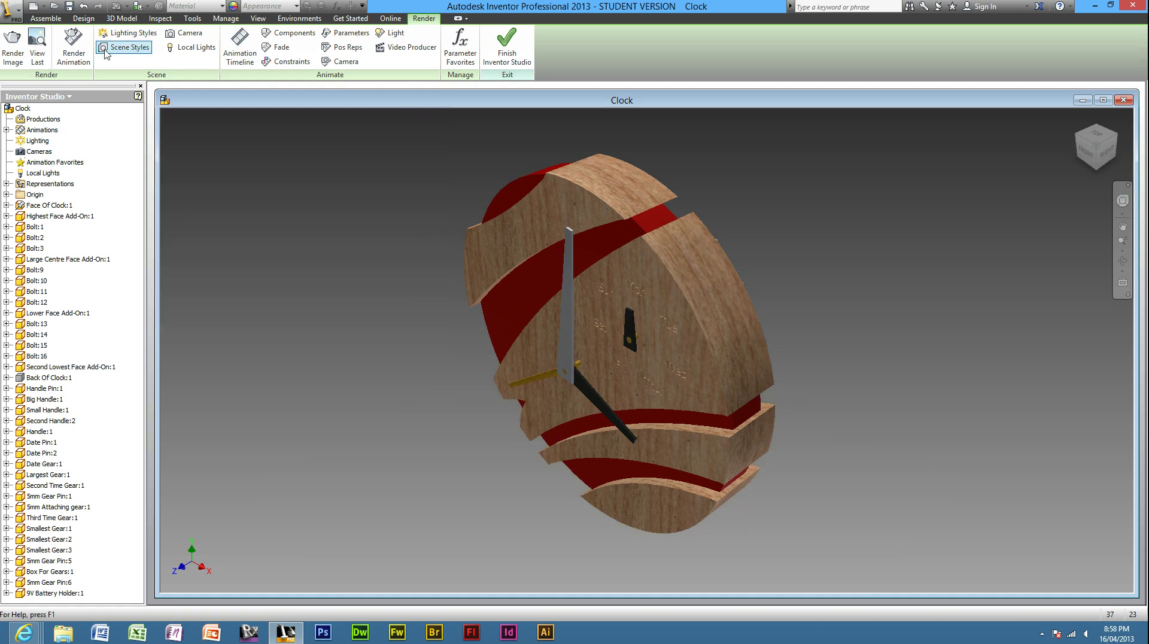
# Step: In Render Image, keep (Current Lighting) after trying Bottom Lighting
pyautogui.click(19, 62)
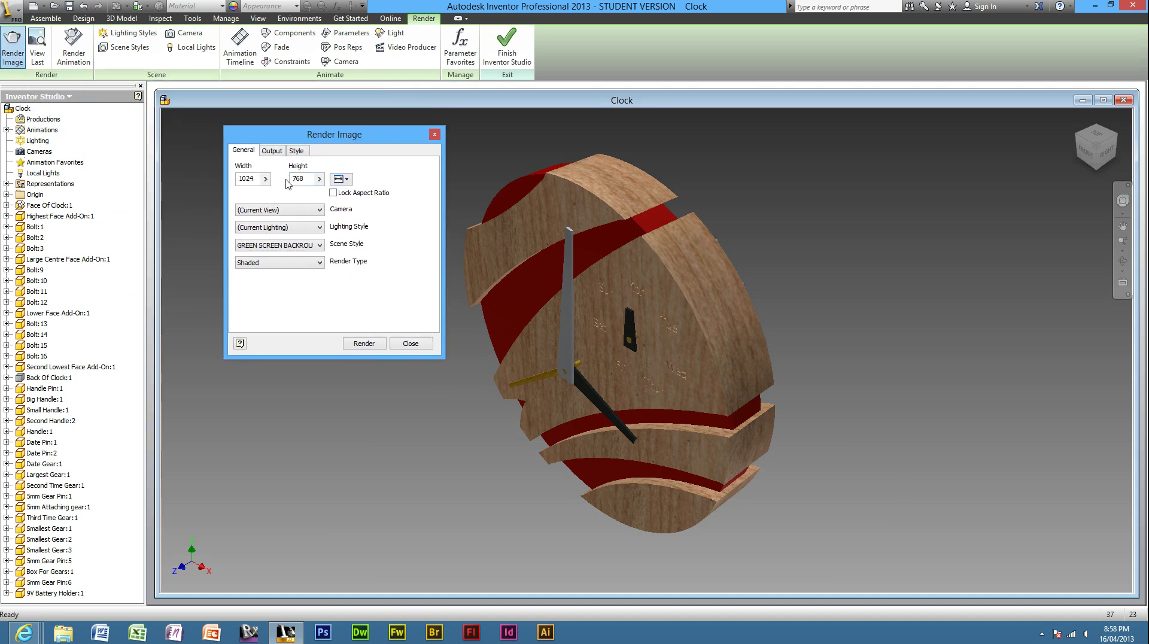
pyautogui.click(320, 229)
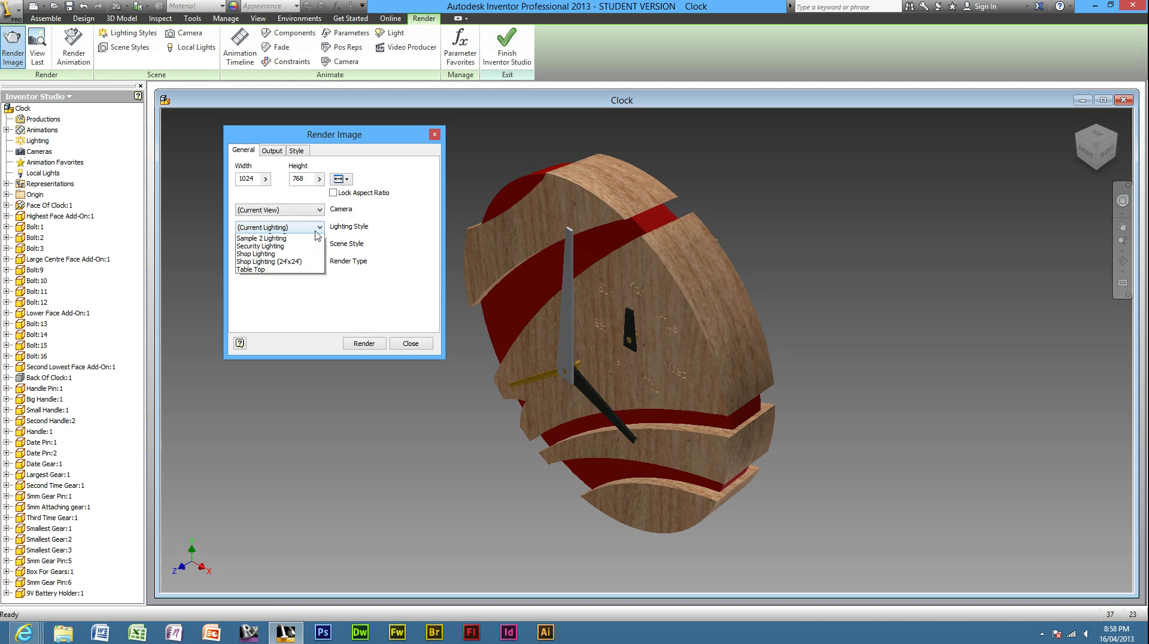
pyautogui.click(302, 253)
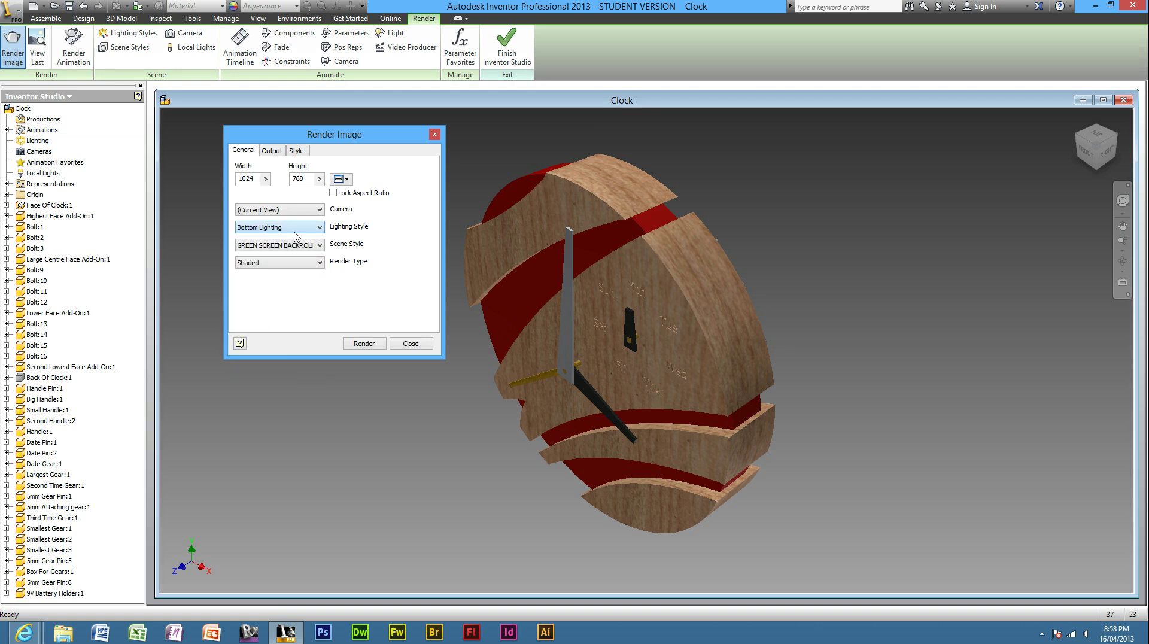
pyautogui.click(316, 228)
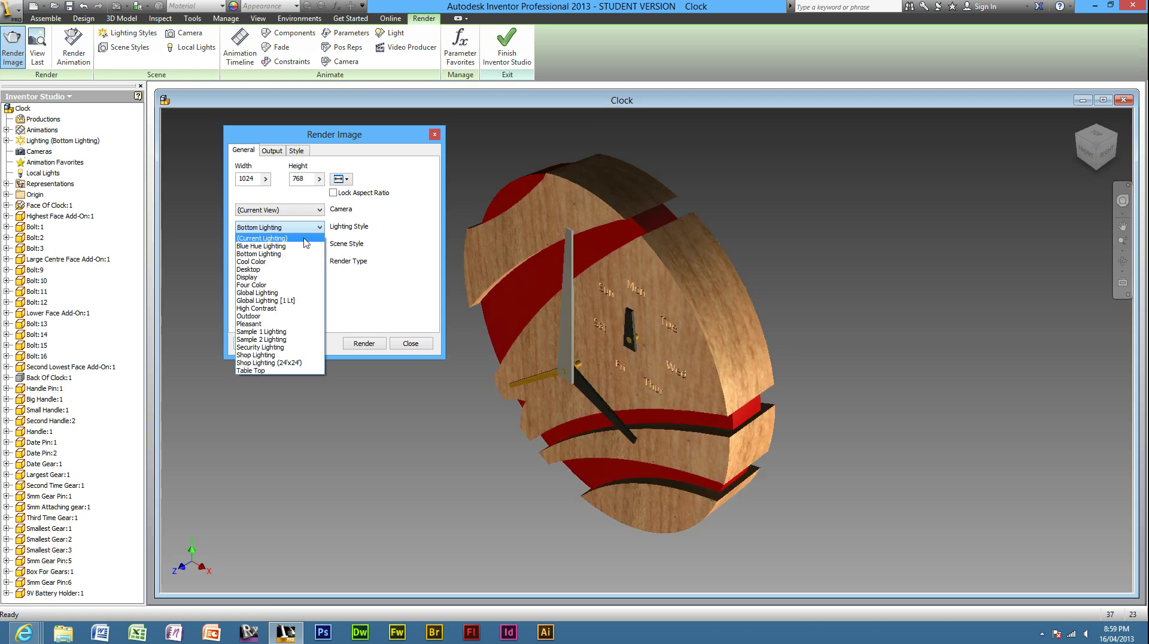
pyautogui.click(304, 239)
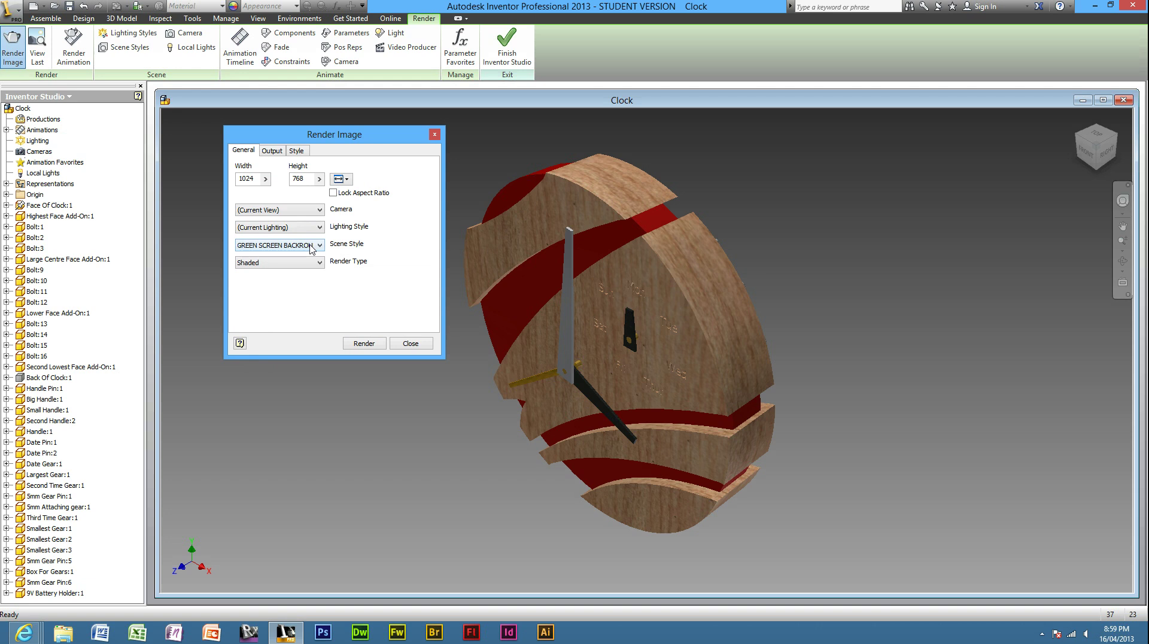
# Step: Set scene style to Galaxy and render type to Shaded, and start the render
pyautogui.click(311, 249)
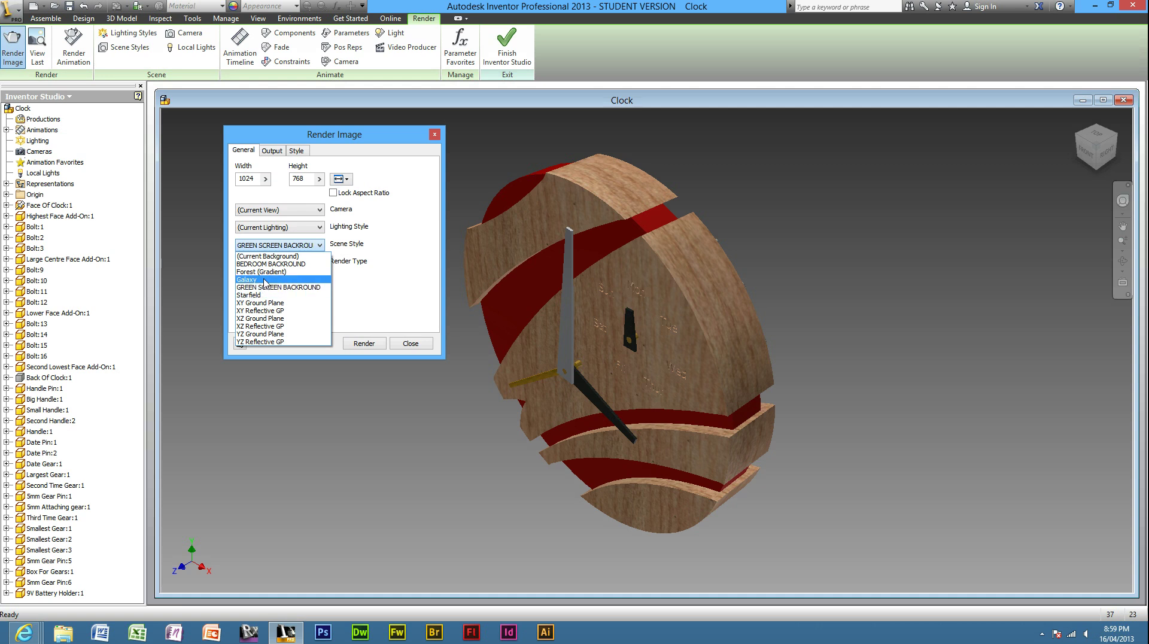
pyautogui.click(265, 280)
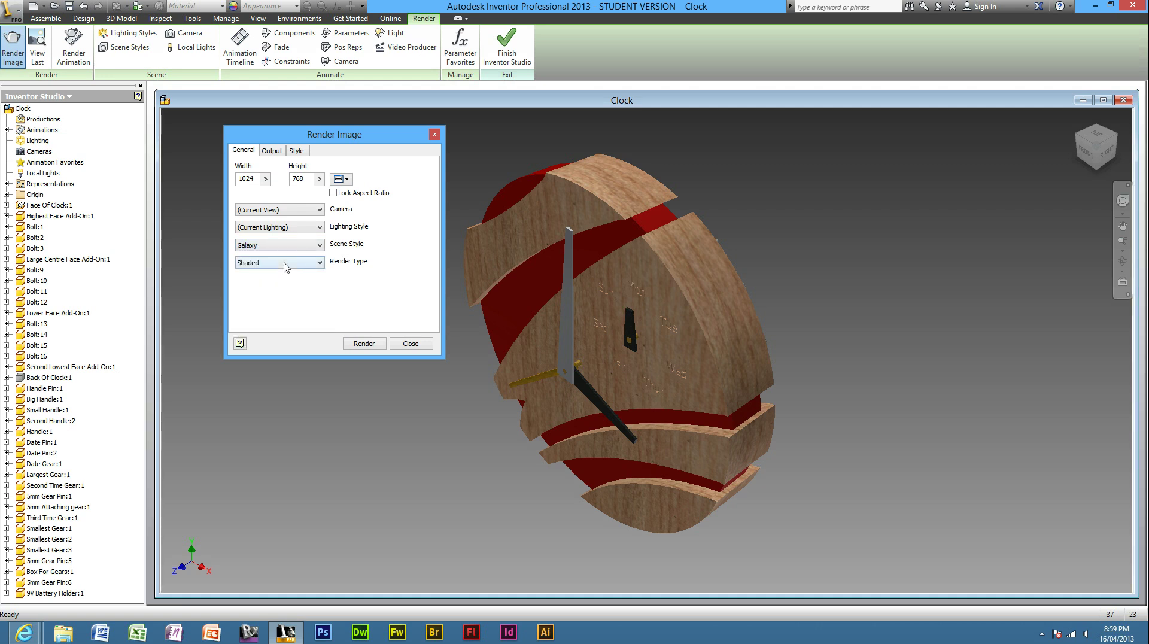
pyautogui.click(310, 266)
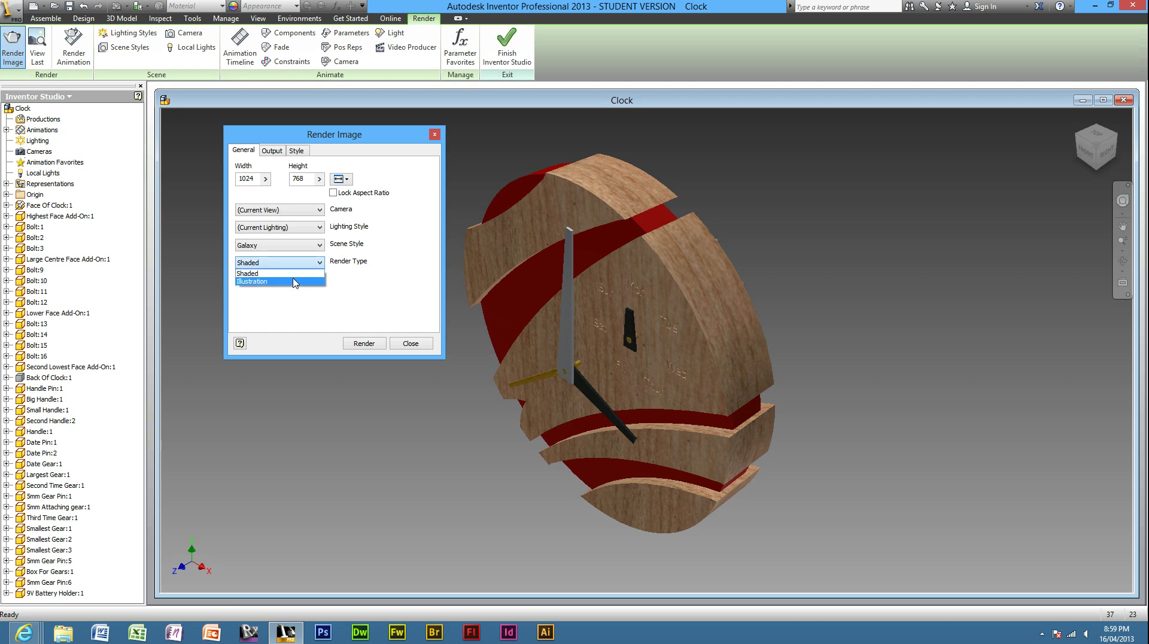
pyautogui.click(274, 276)
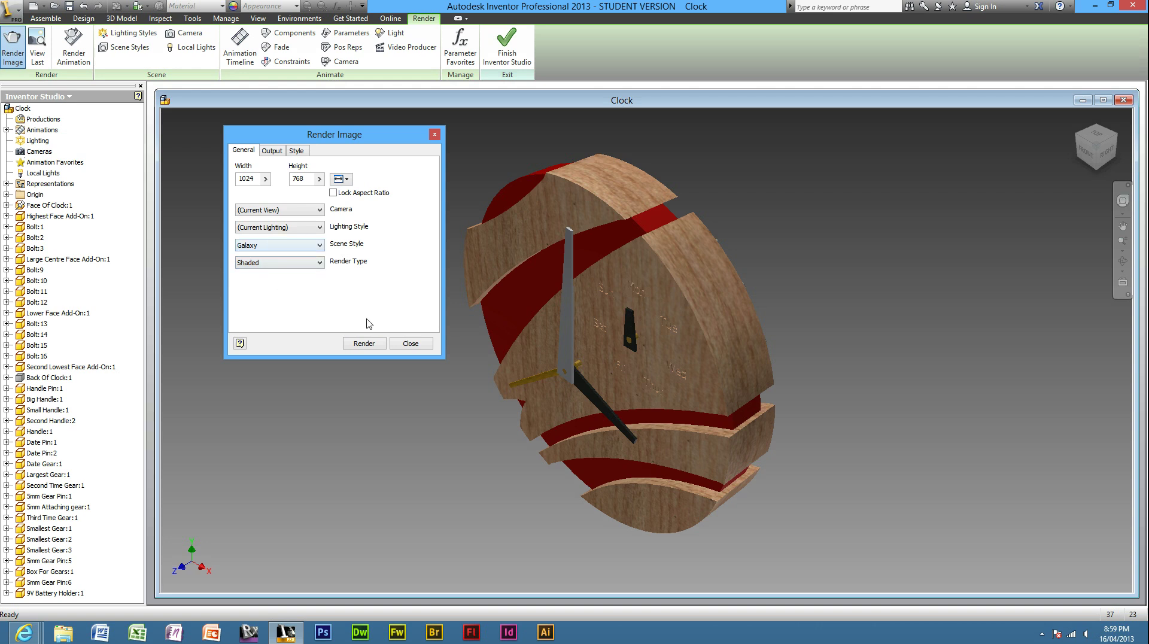
pyautogui.click(378, 343)
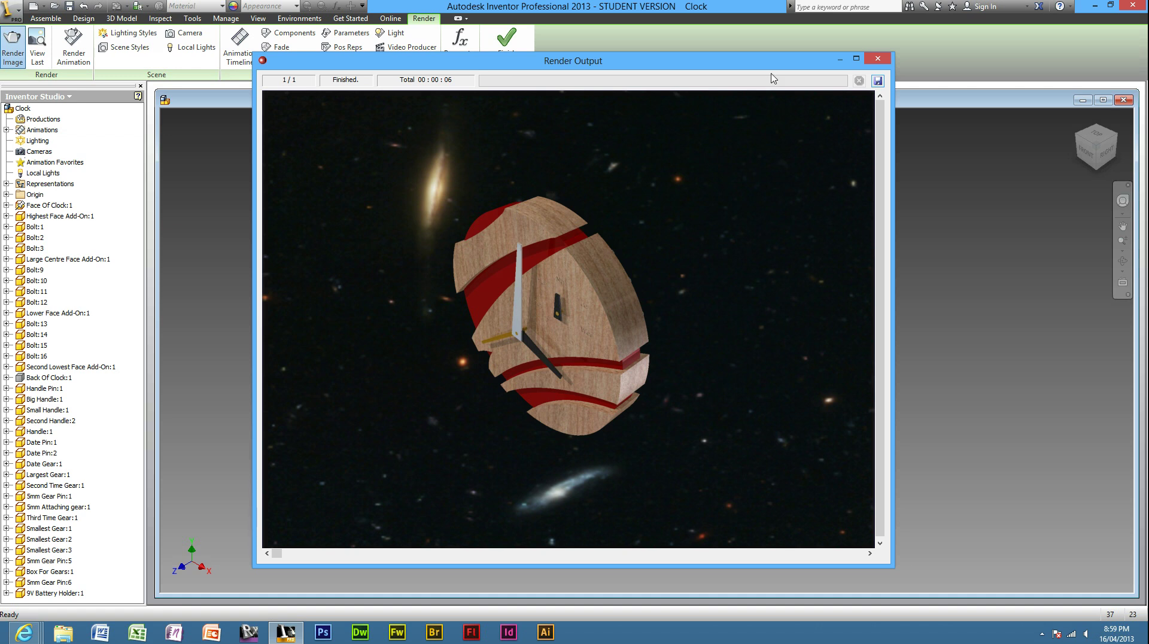
# Step: Close the first Galaxy render, render a closer view again, and close that result
pyautogui.click(877, 58)
pyautogui.scroll(5, 622, 322)
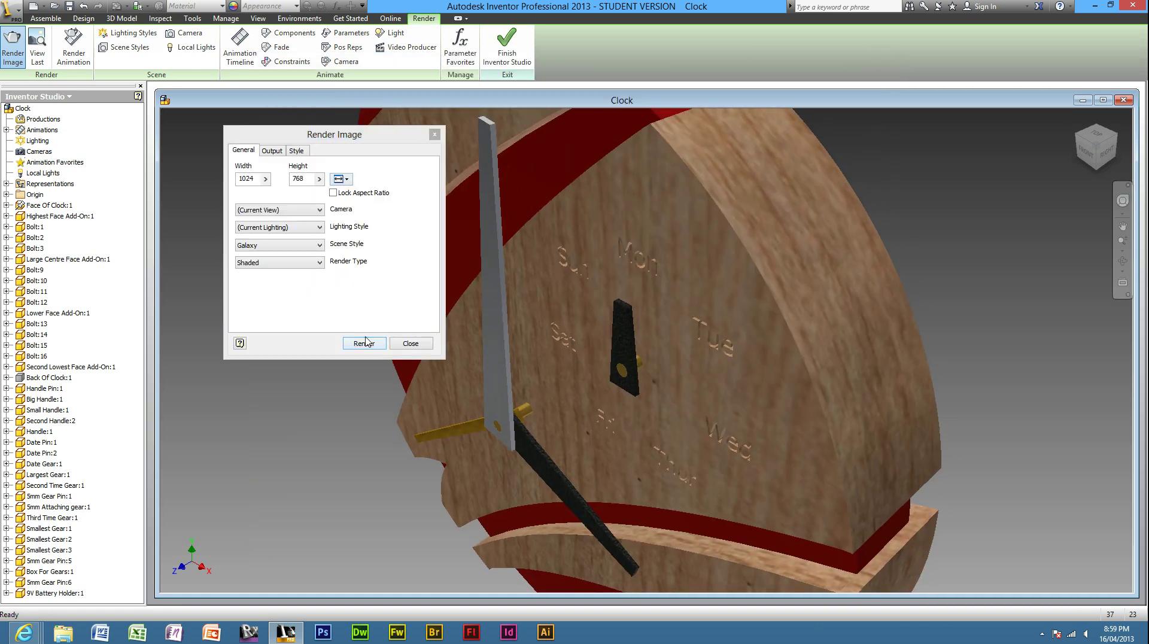
pyautogui.click(364, 343)
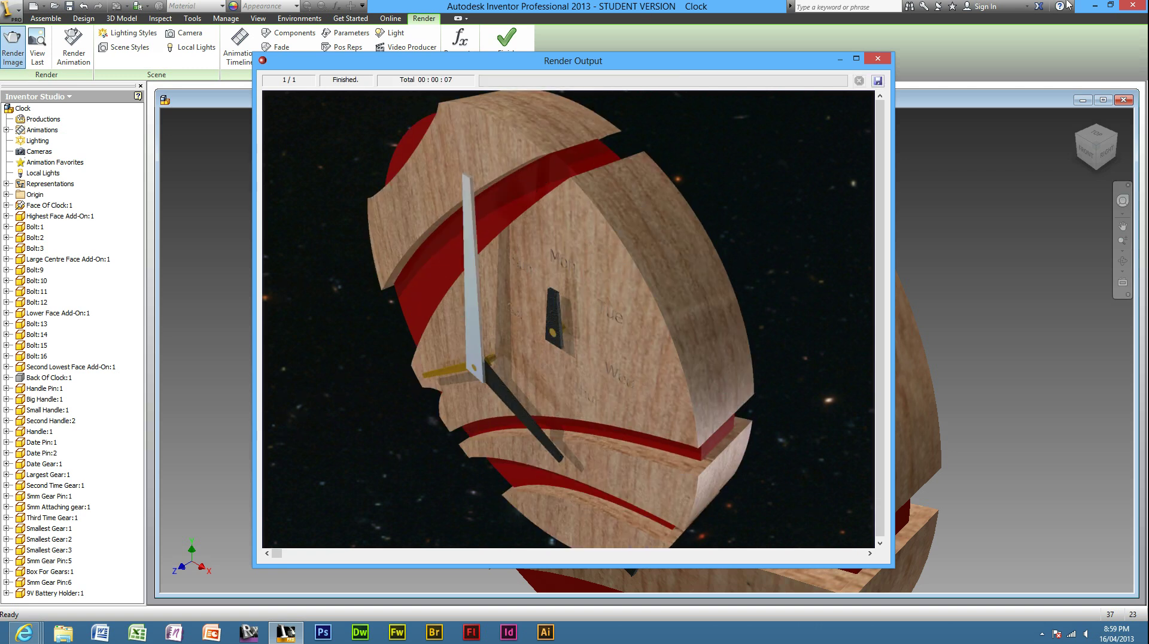
pyautogui.click(877, 58)
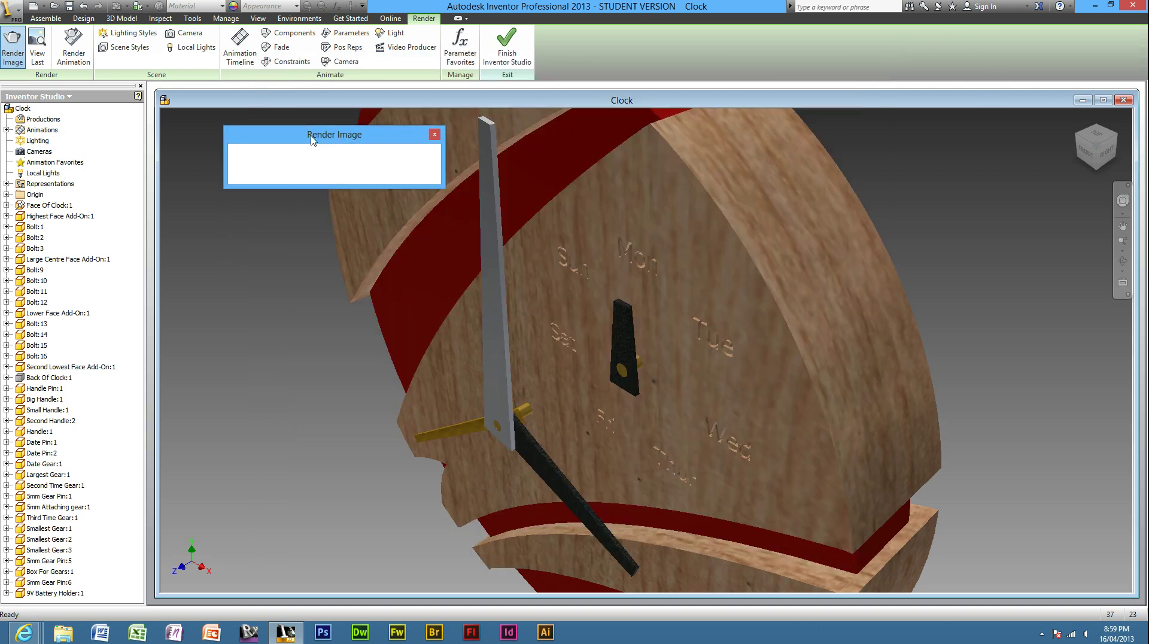
# Step: Render the clock with the Illustration render type and close the result
pyautogui.click(307, 264)
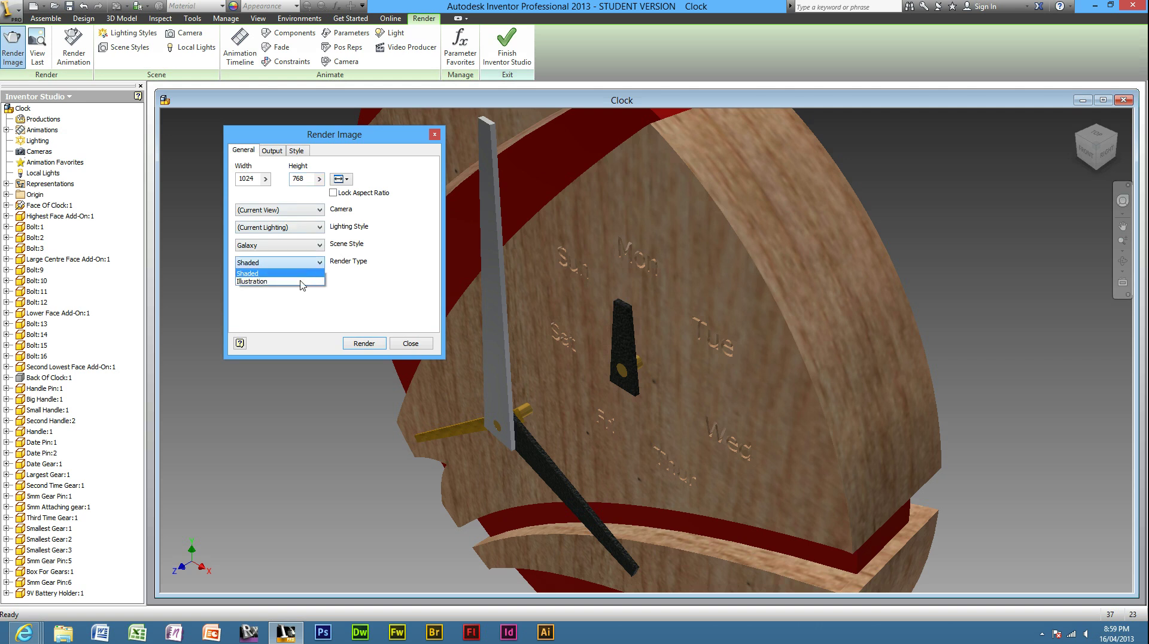
pyautogui.click(301, 281)
pyautogui.click(363, 344)
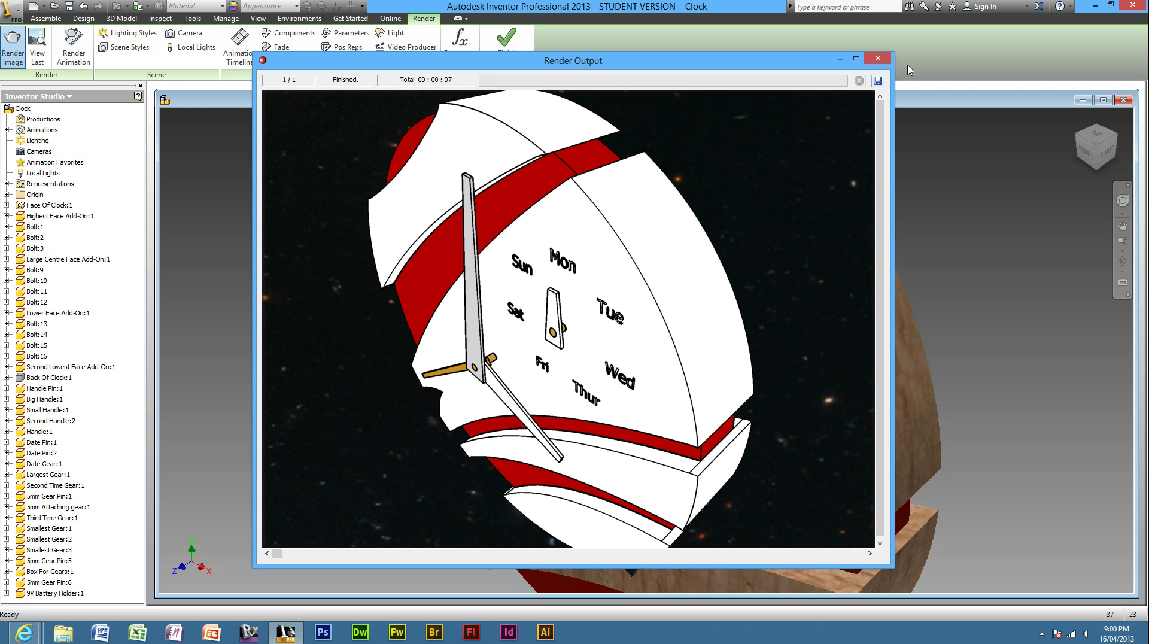
pyautogui.click(878, 59)
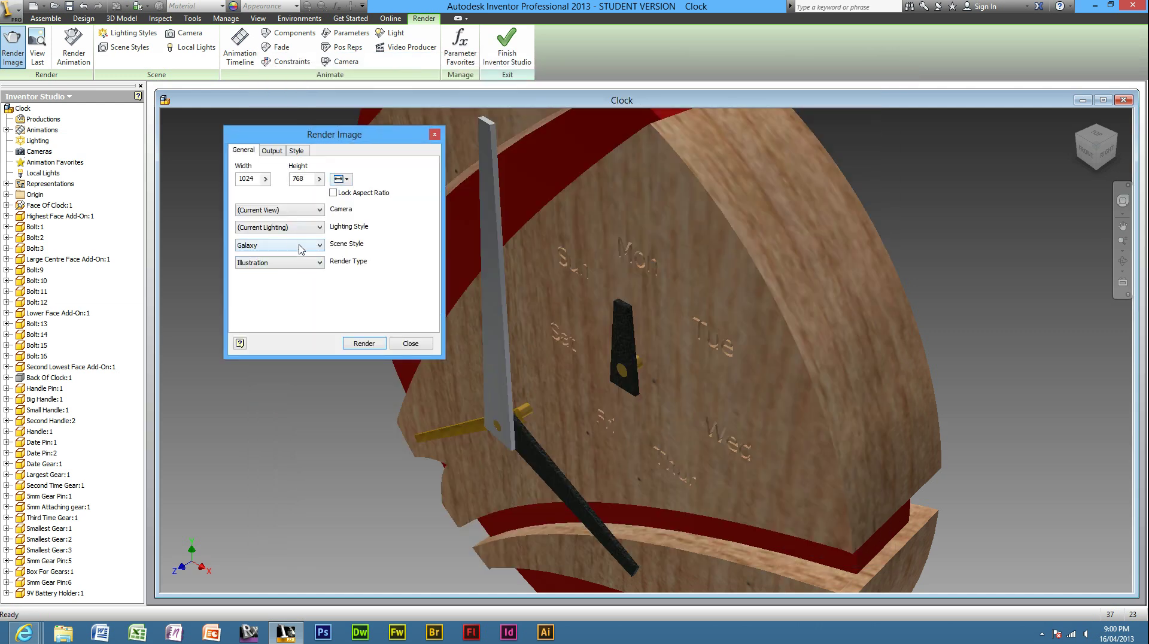
# Step: Apply the XY Reflective GP scene style and orbit the clock to a new angle
pyautogui.click(302, 247)
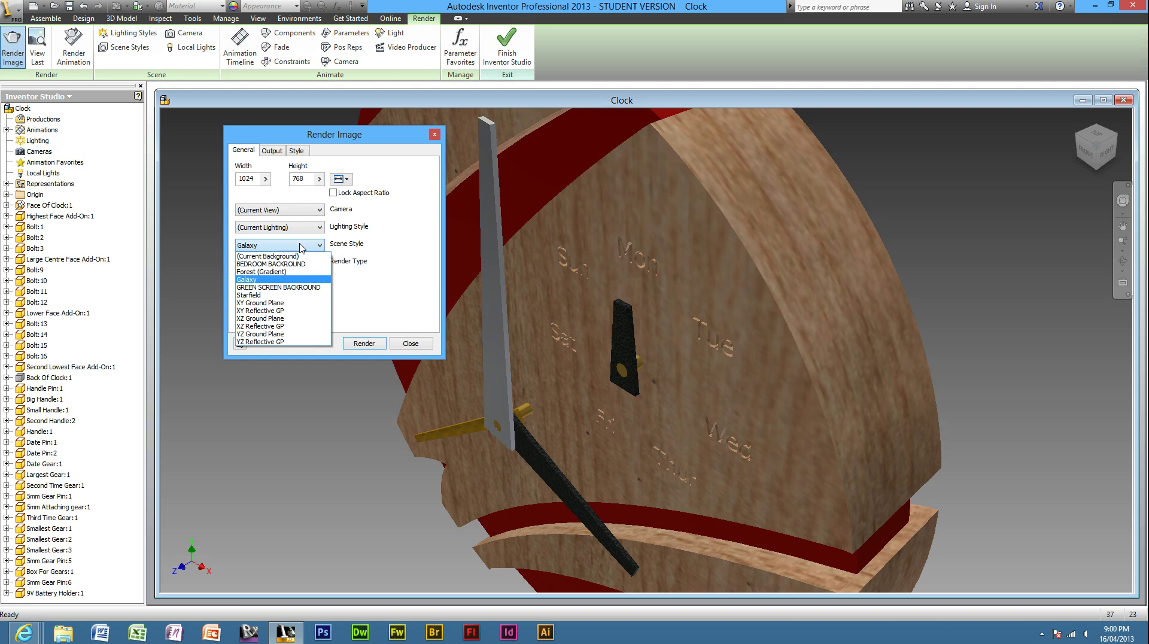
pyautogui.click(286, 311)
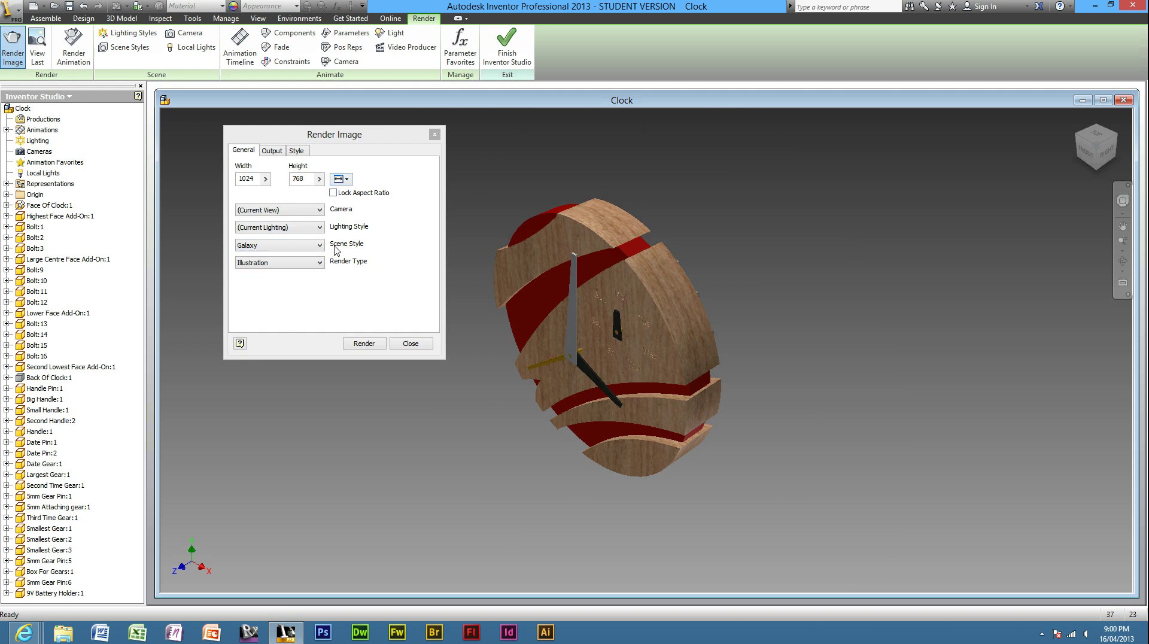
pyautogui.click(302, 245)
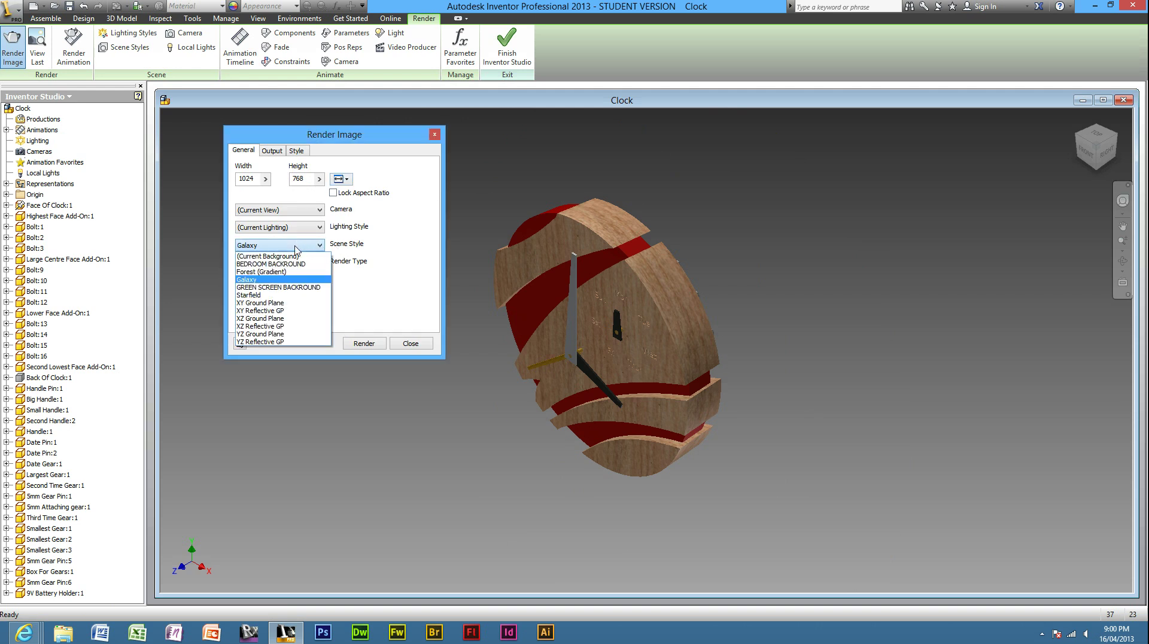
pyautogui.click(274, 312)
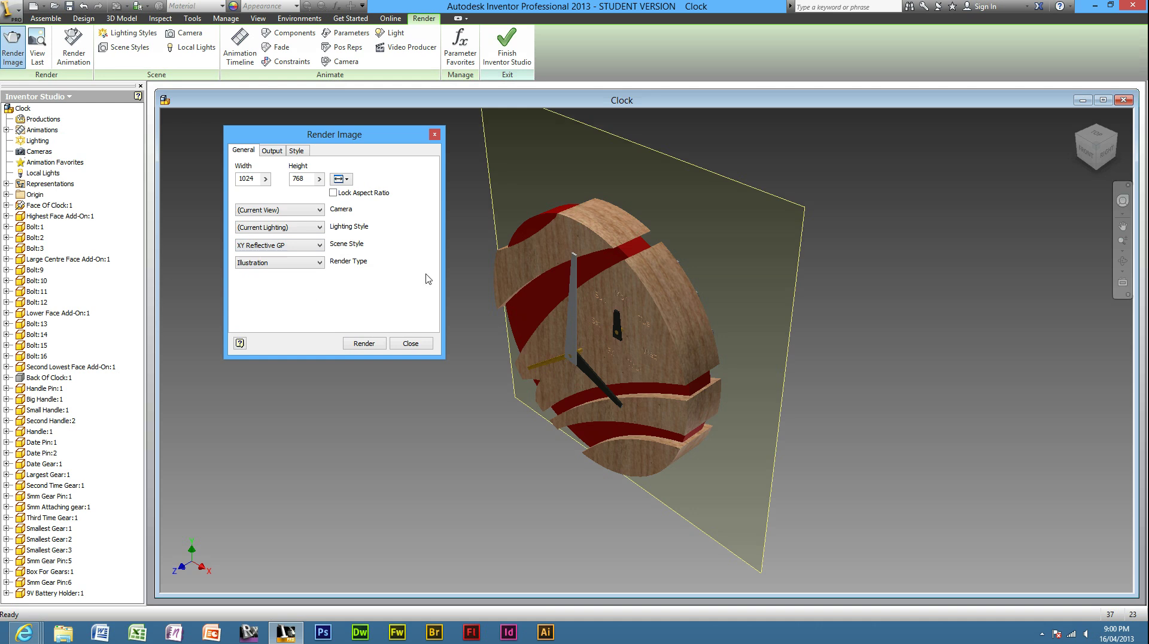
pyautogui.keyDown('shift'); pyautogui.moveTo(752, 242); pyautogui.dragTo(688, 248, button='middle'); pyautogui.keyUp('shift')
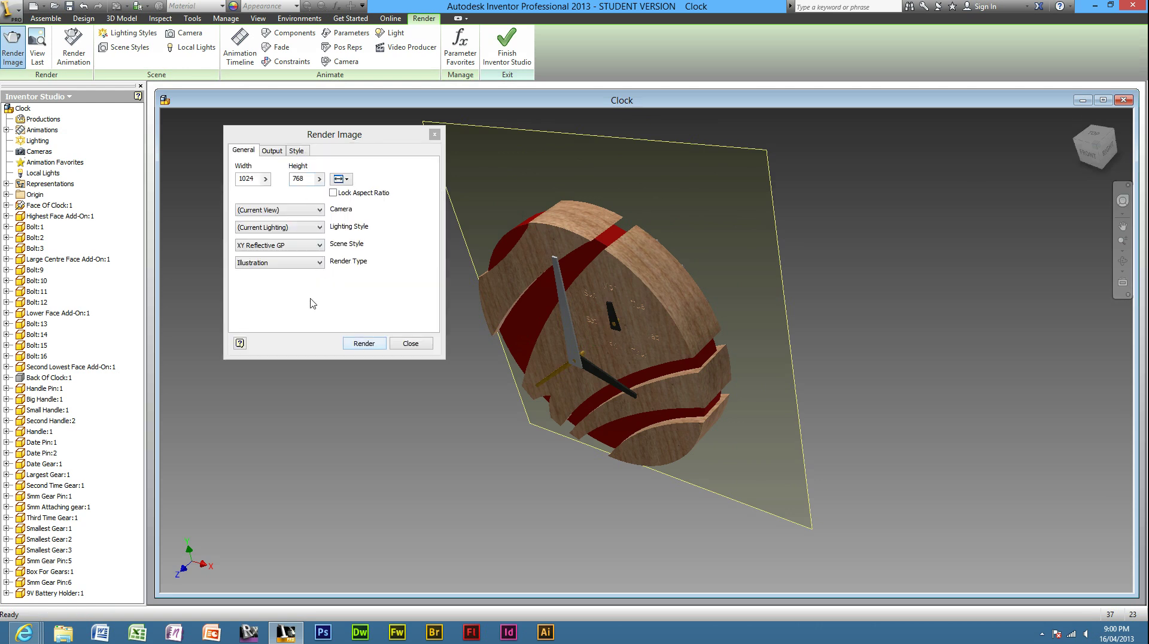
# Step: Render the clock shaded against the reflective backdrop and close the result
pyautogui.click(272, 264)
pyautogui.click(272, 276)
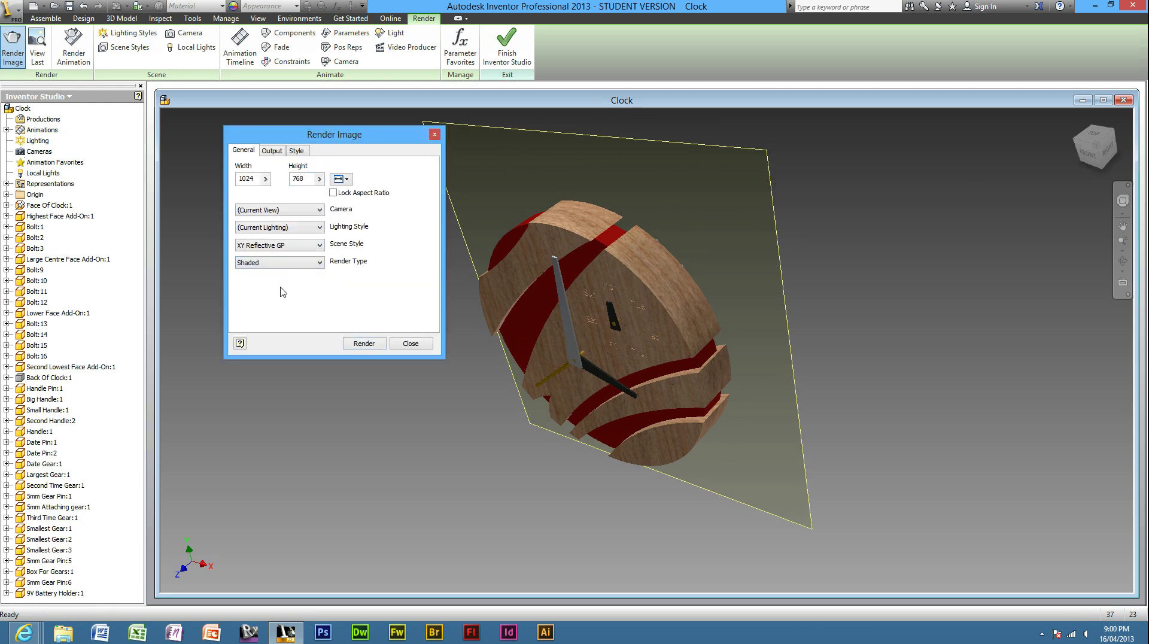
pyautogui.scroll(-3, 643, 309)
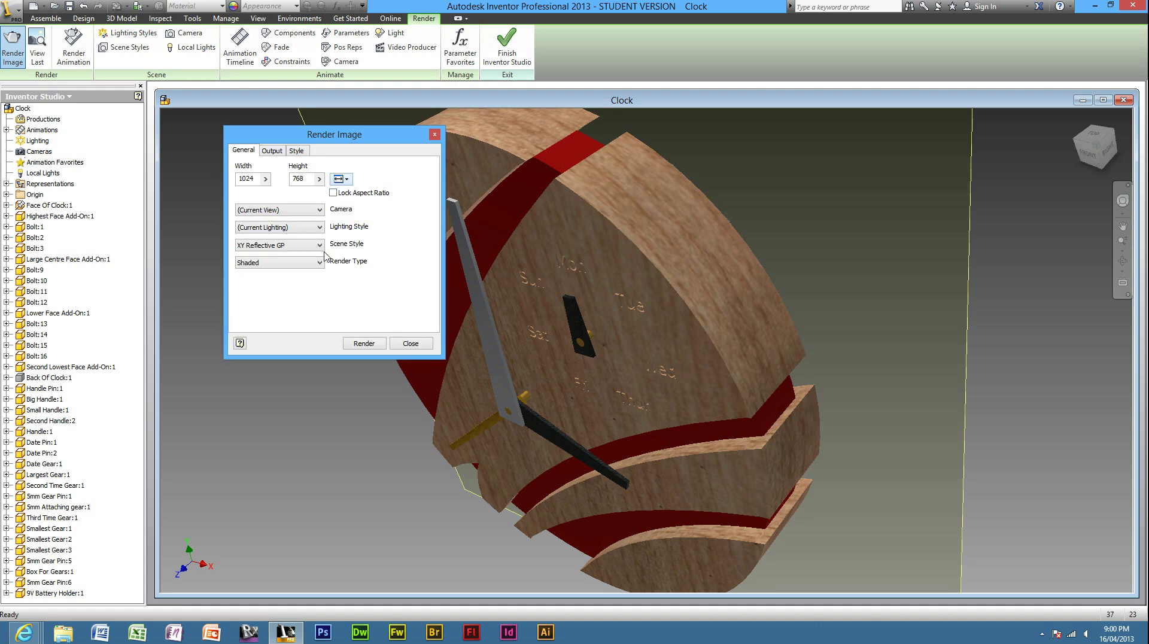
pyautogui.click(366, 344)
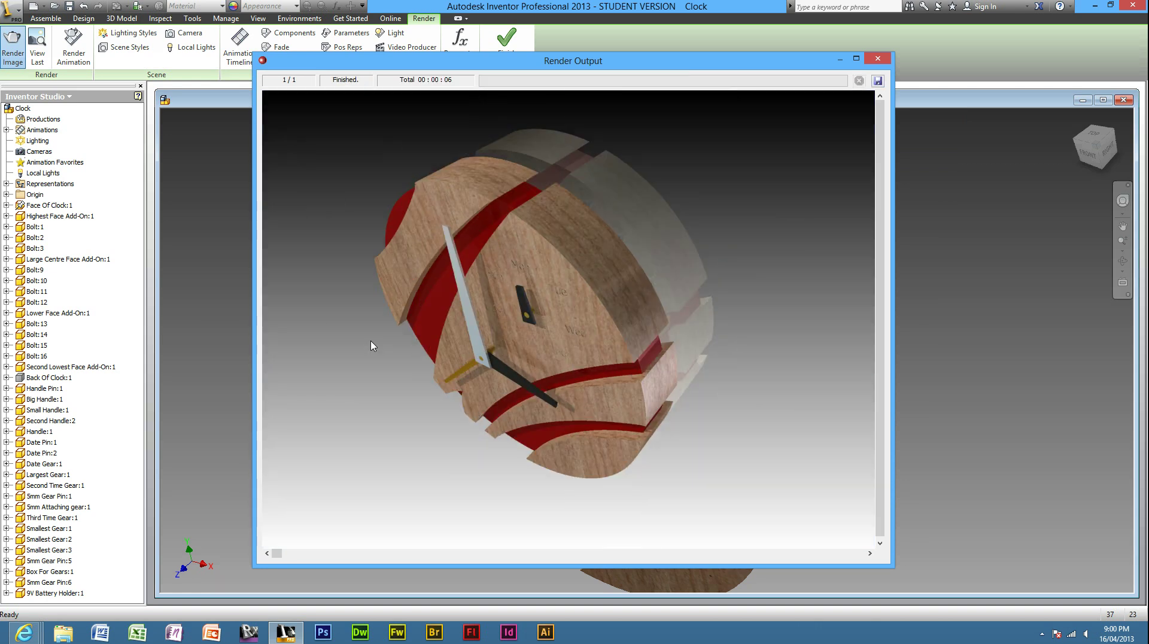
pyautogui.click(878, 58)
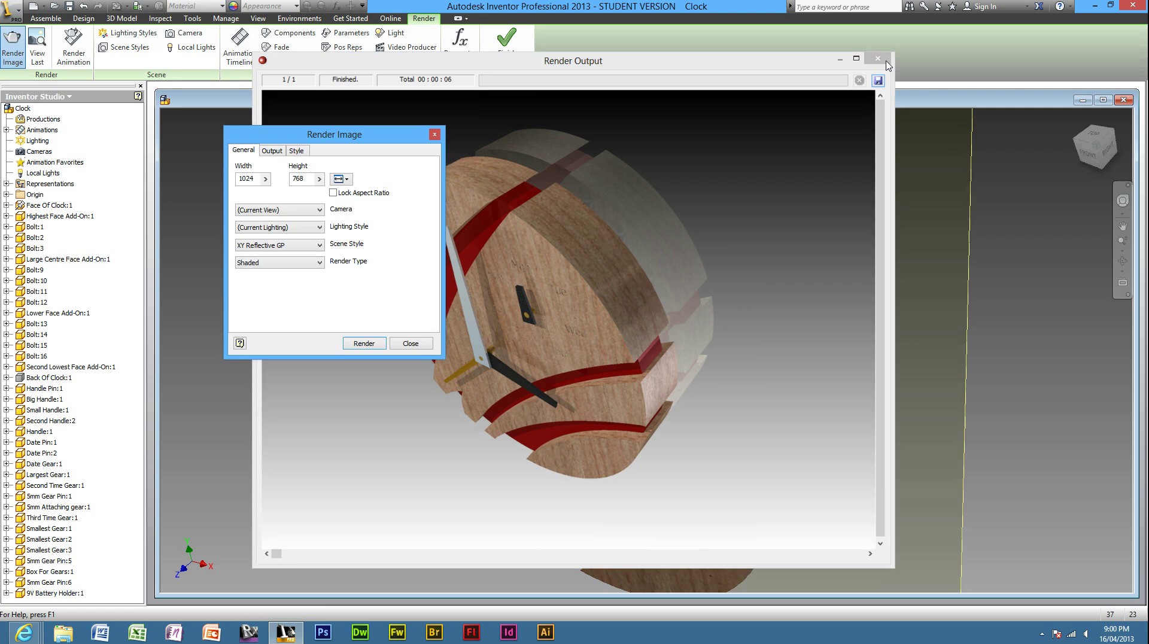
pyautogui.click(281, 245)
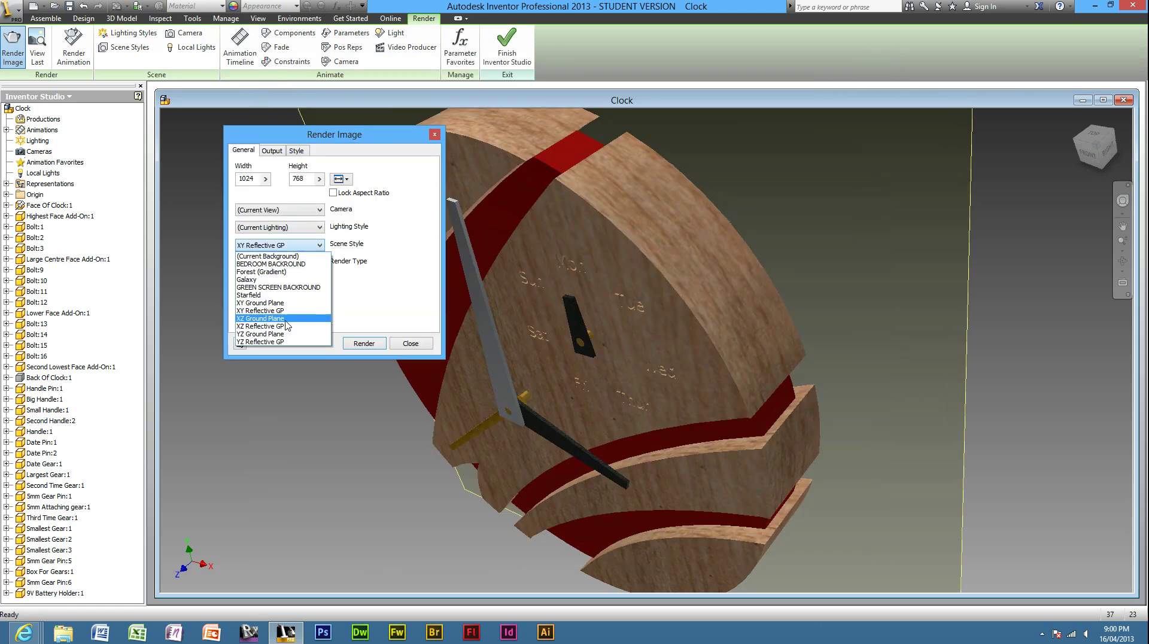
# Step: Render the clock with XZ Reflective GP, then close the output and Render Image
pyautogui.click(286, 326)
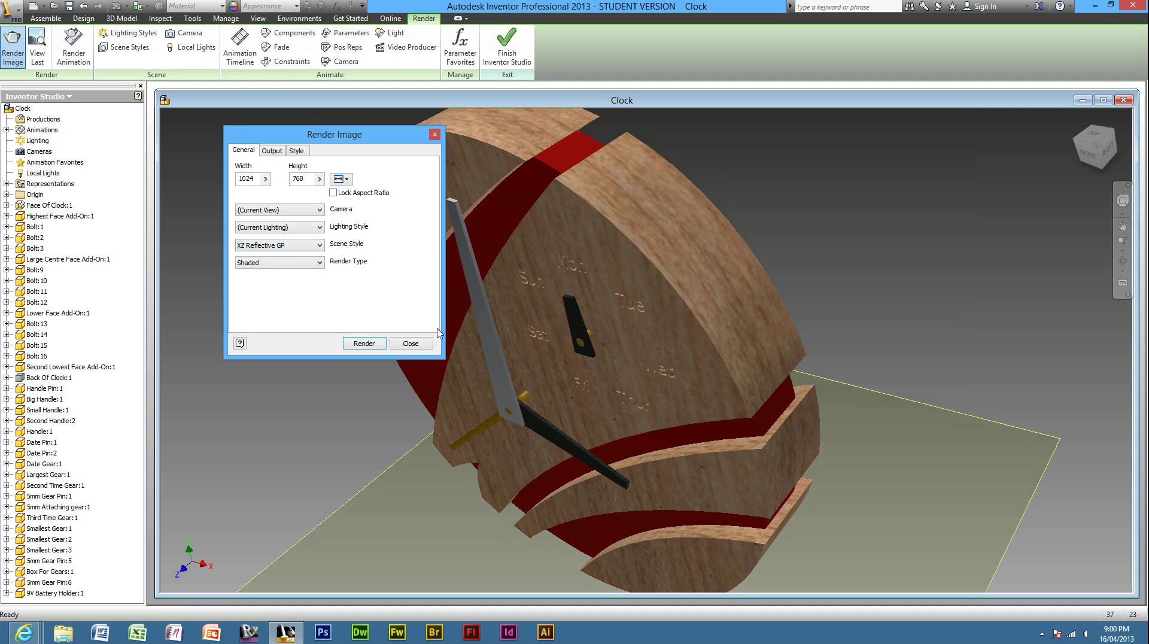
pyautogui.scroll(-2, 500, 325)
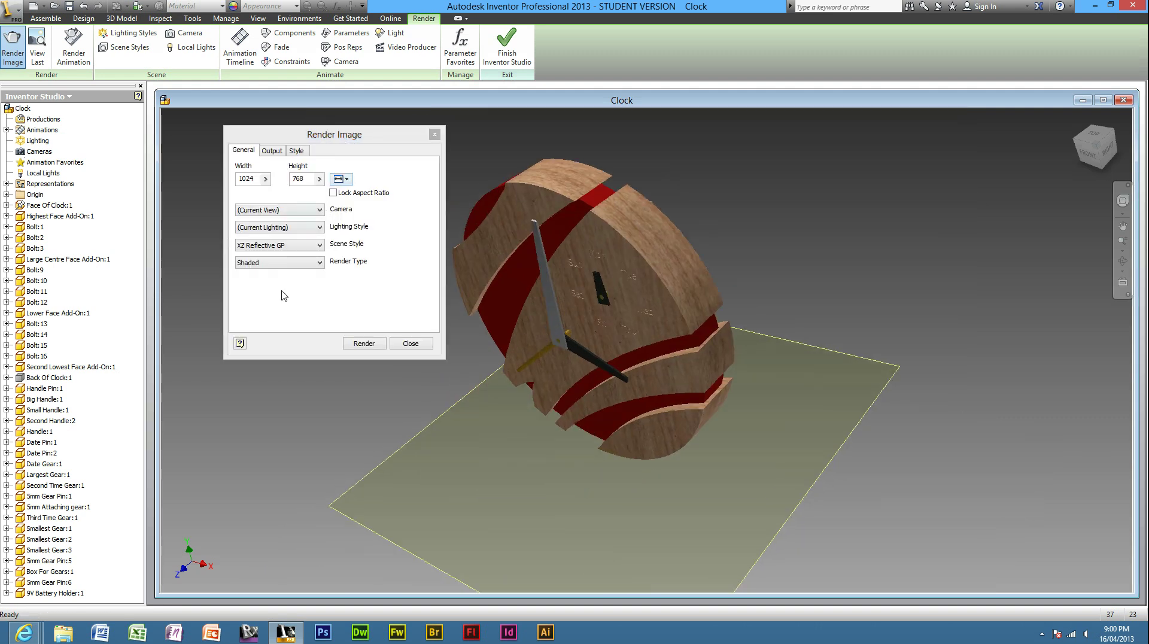
pyautogui.click(354, 344)
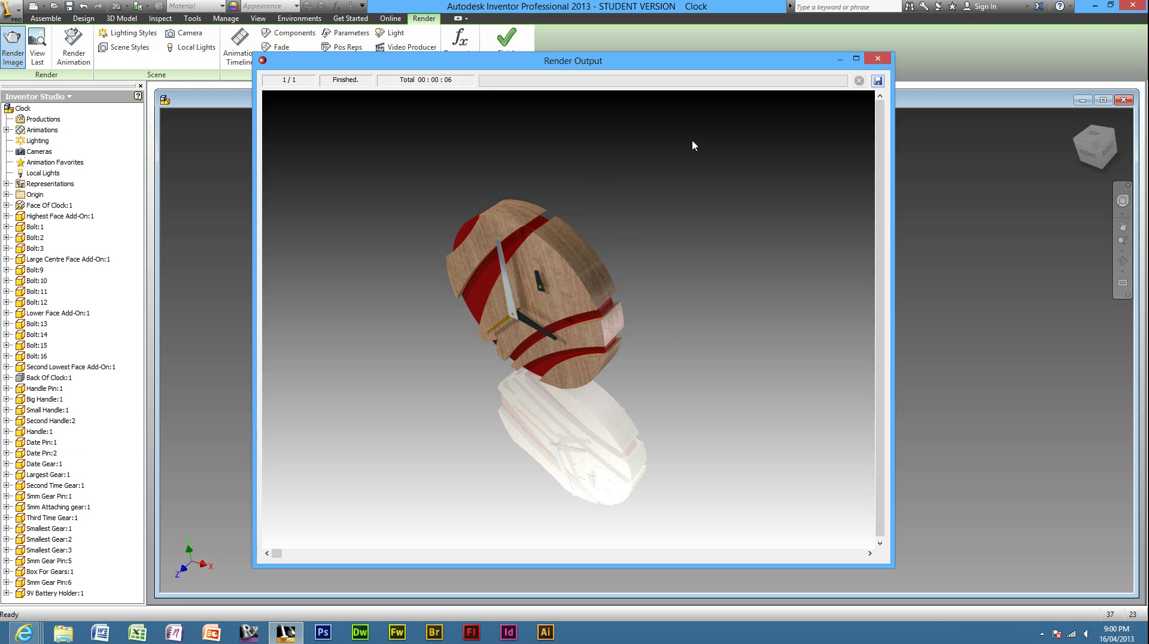
pyautogui.click(878, 58)
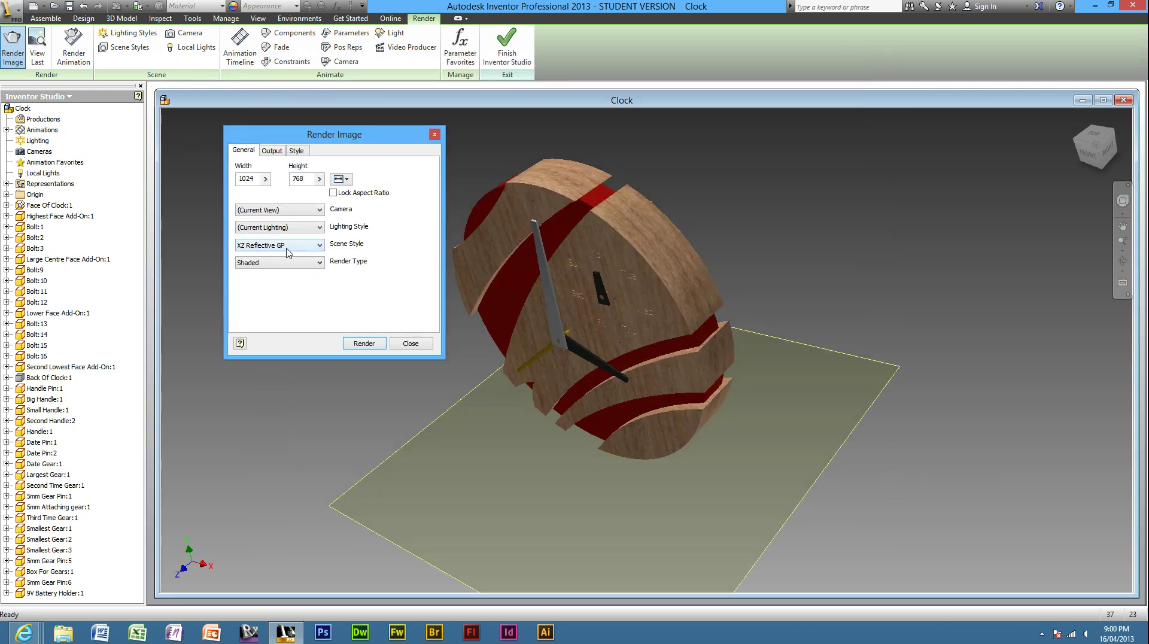
pyautogui.click(434, 135)
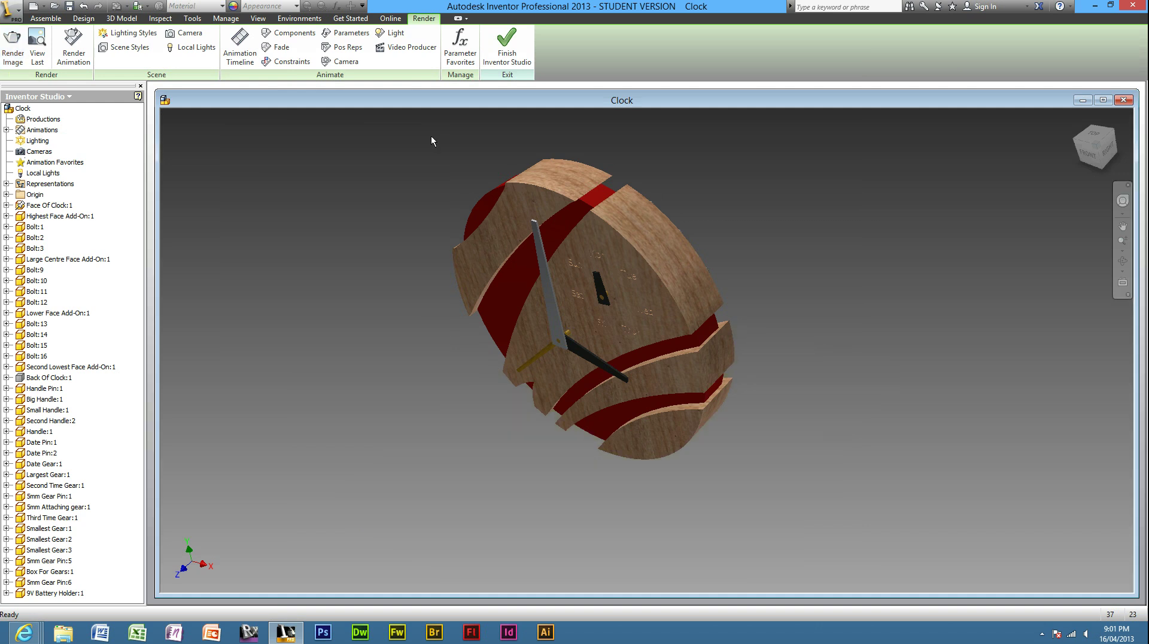
# Step: In the Scene Styles editor, add a new style and rename Default1 to 'Scene Style Test'
pyautogui.click(123, 47)
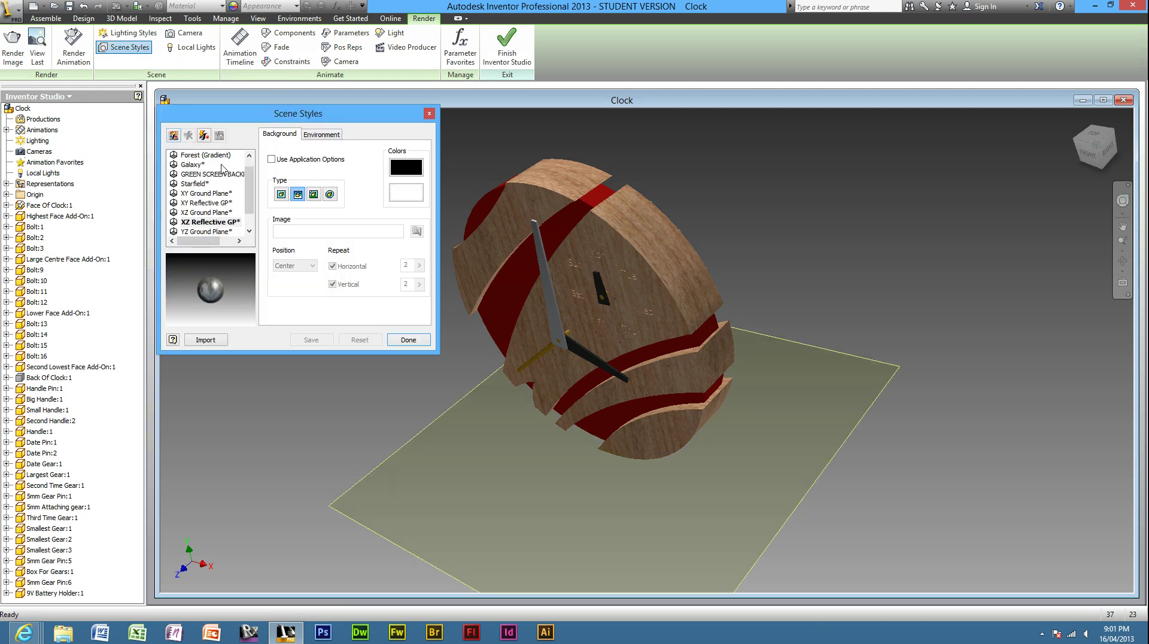
pyautogui.scroll(1, 228, 175)
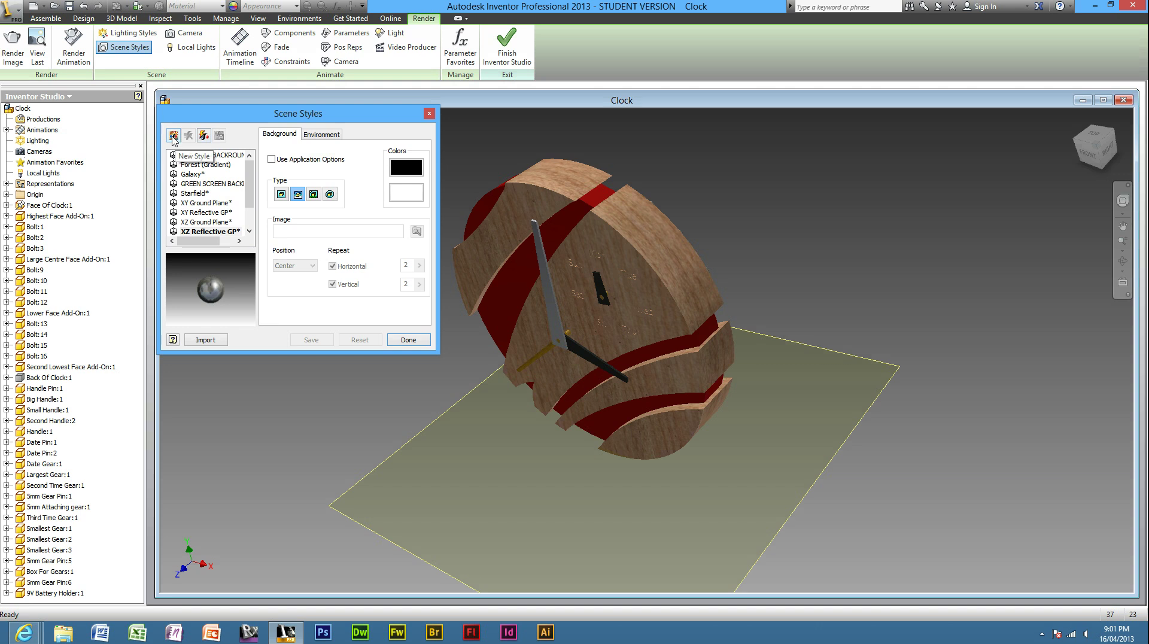
pyautogui.moveTo(188, 109); pyautogui.dragTo(226, 142)
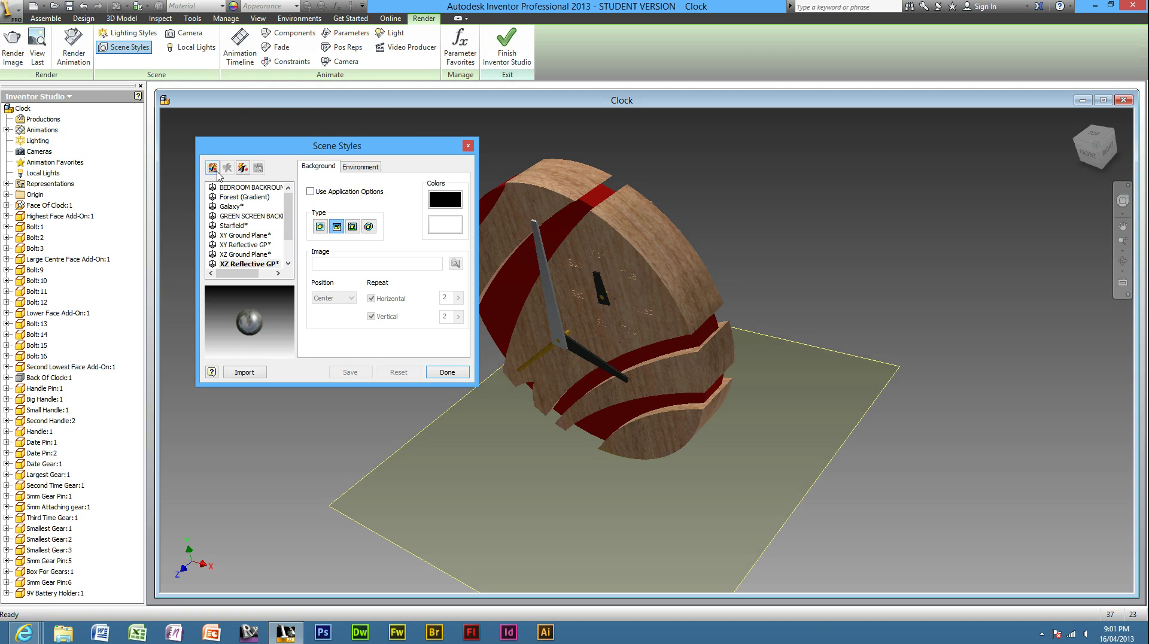
pyautogui.click(212, 168)
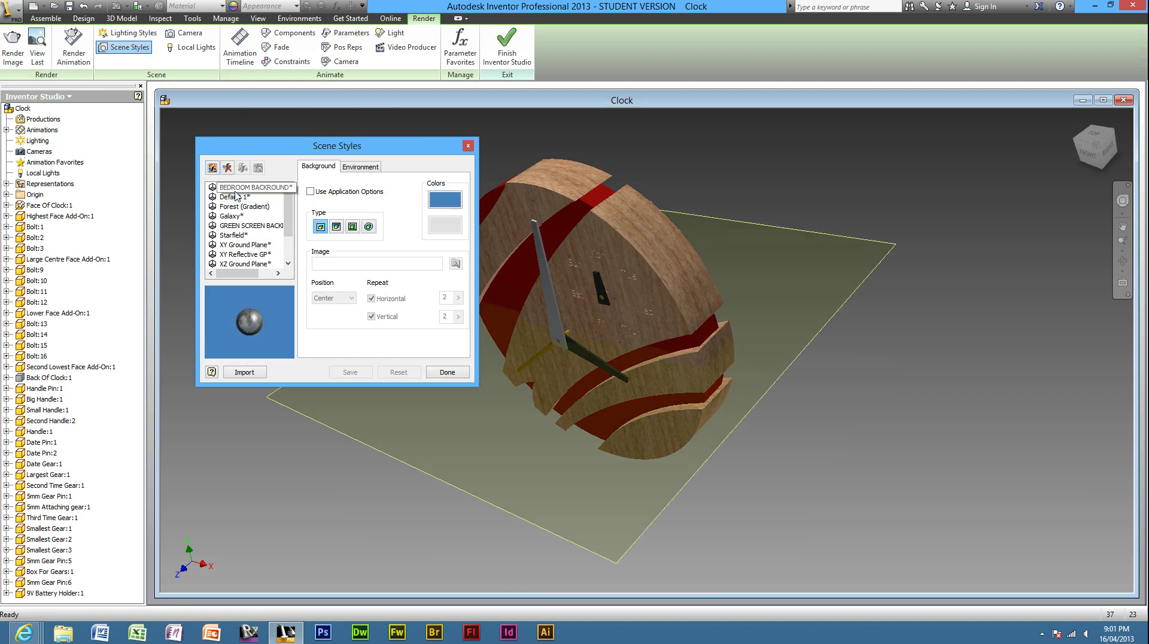
pyautogui.click(237, 196)
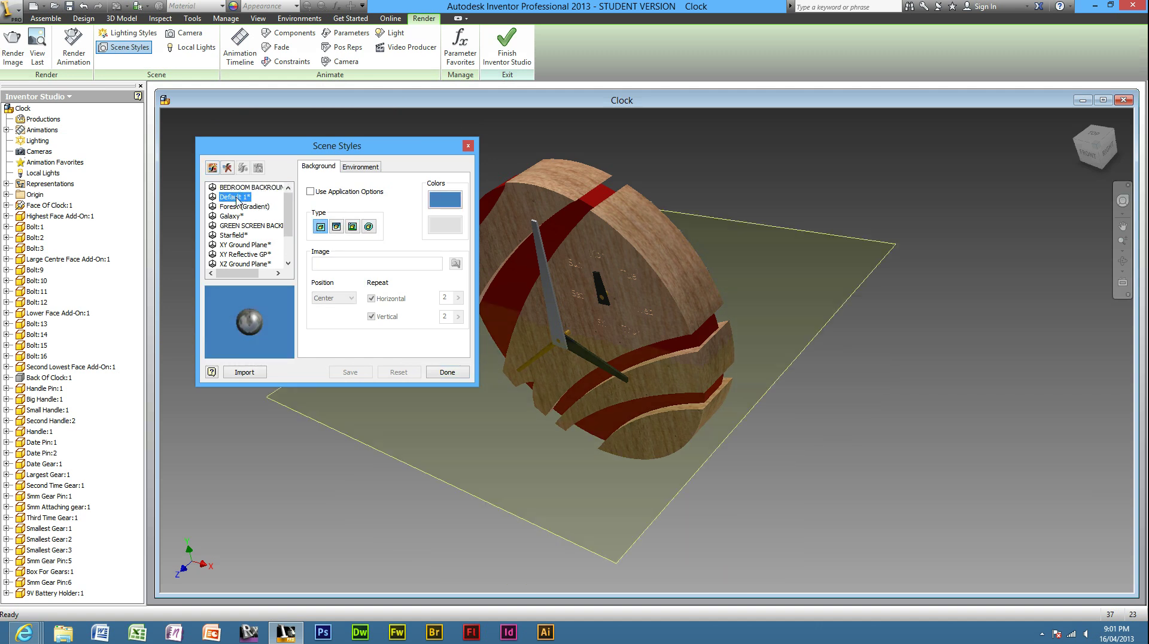
pyautogui.click(237, 198)
pyautogui.write('D')
pyautogui.write('ne St')
pyautogui.write('yle Test')
pyautogui.press('Return')
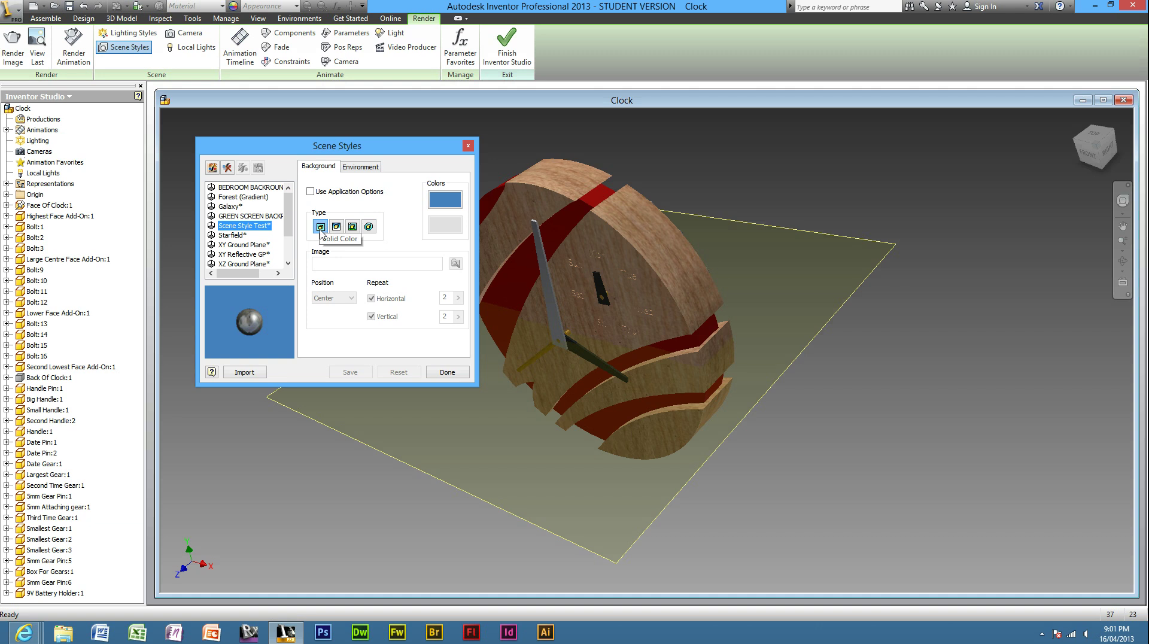
# Step: Set the background to red, then to a red-to-dark-blue two-colour gradient
pyautogui.click(440, 202)
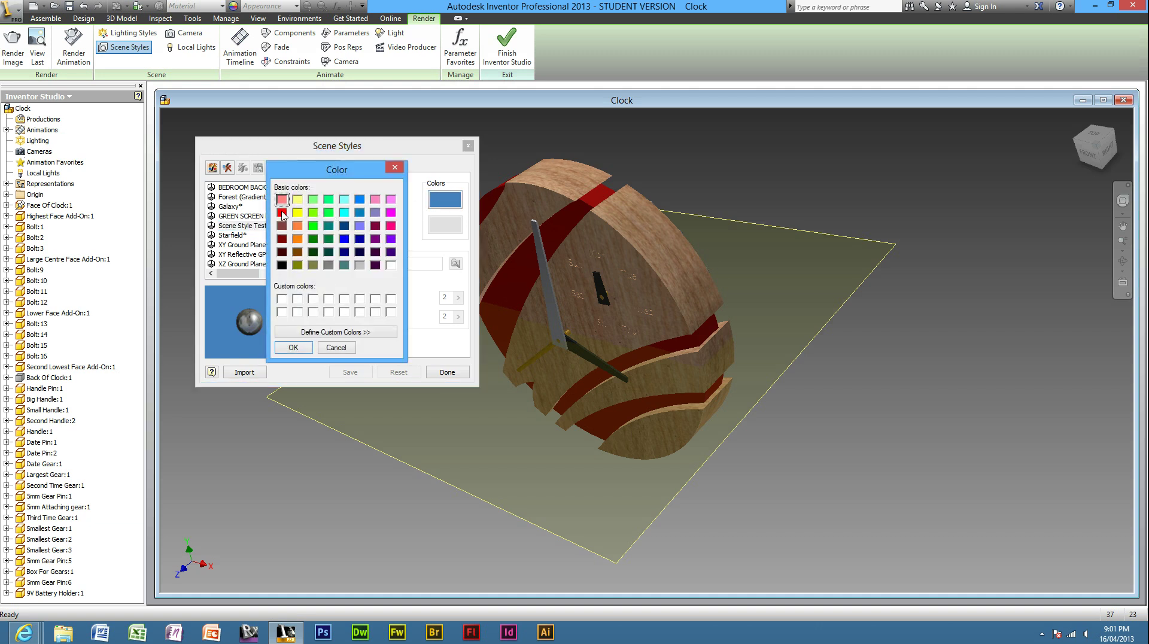
pyautogui.click(281, 213)
pyautogui.click(293, 348)
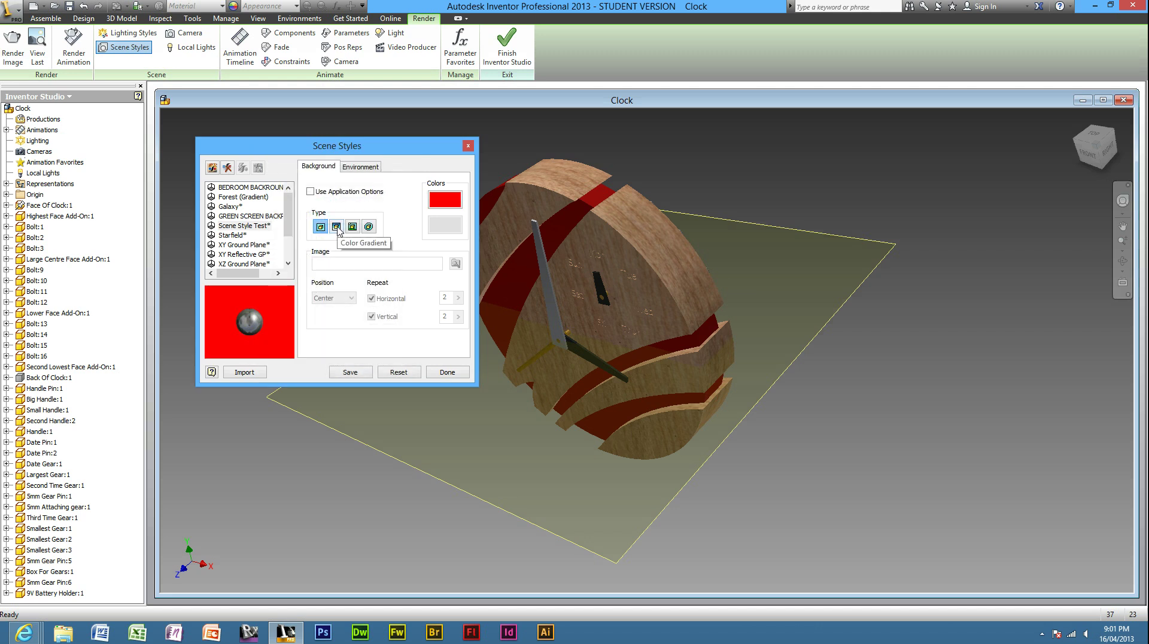
pyautogui.click(337, 228)
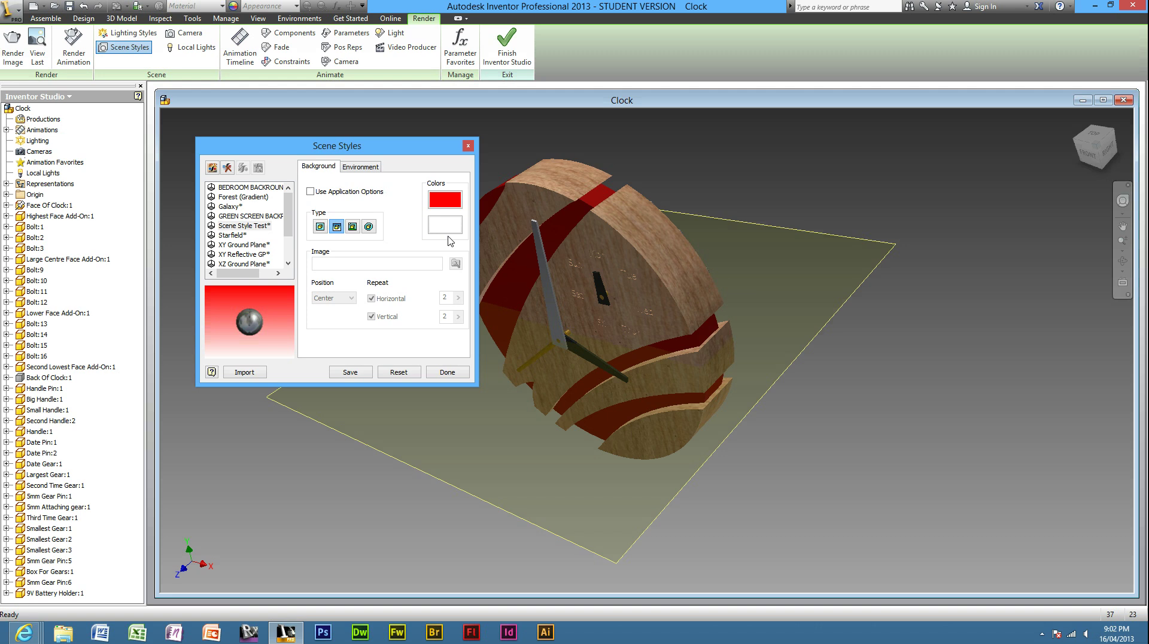
pyautogui.click(448, 230)
pyautogui.click(344, 239)
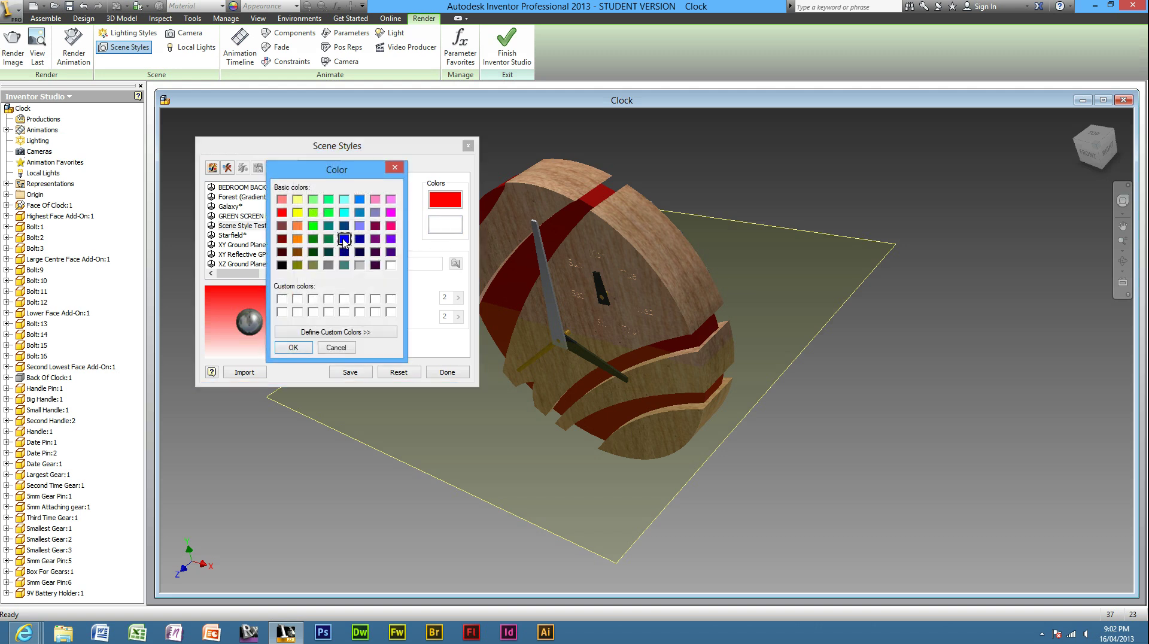
pyautogui.click(277, 346)
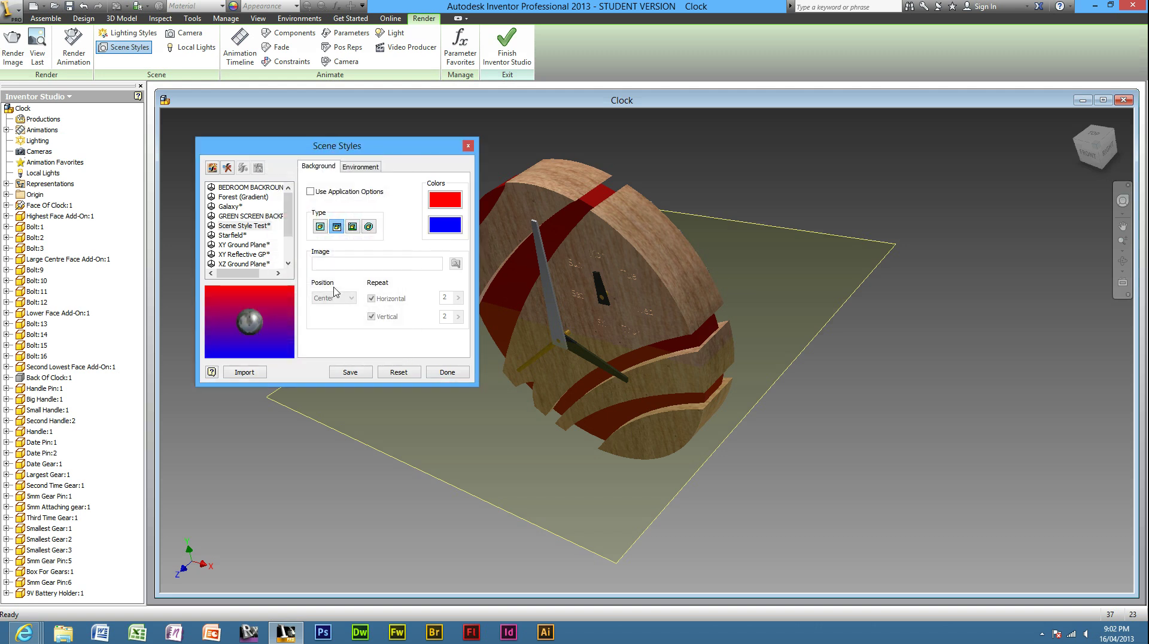
# Step: Use the Cloud2 sky image from the Backgrounds folder as the background
pyautogui.click(353, 227)
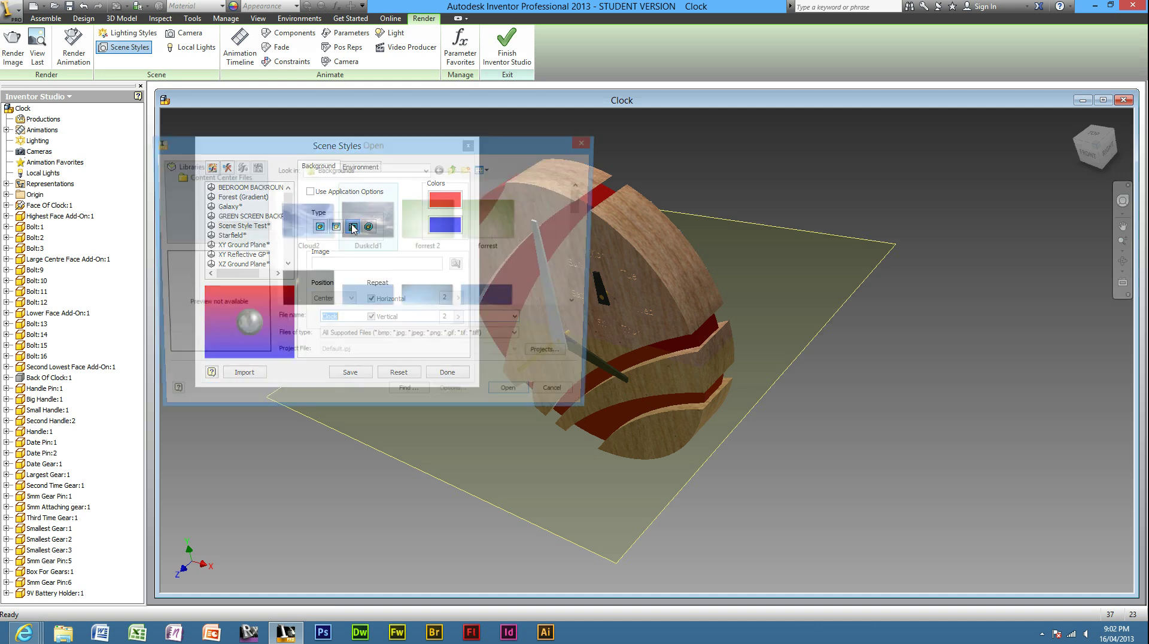
pyautogui.moveTo(536, 150); pyautogui.dragTo(572, 151)
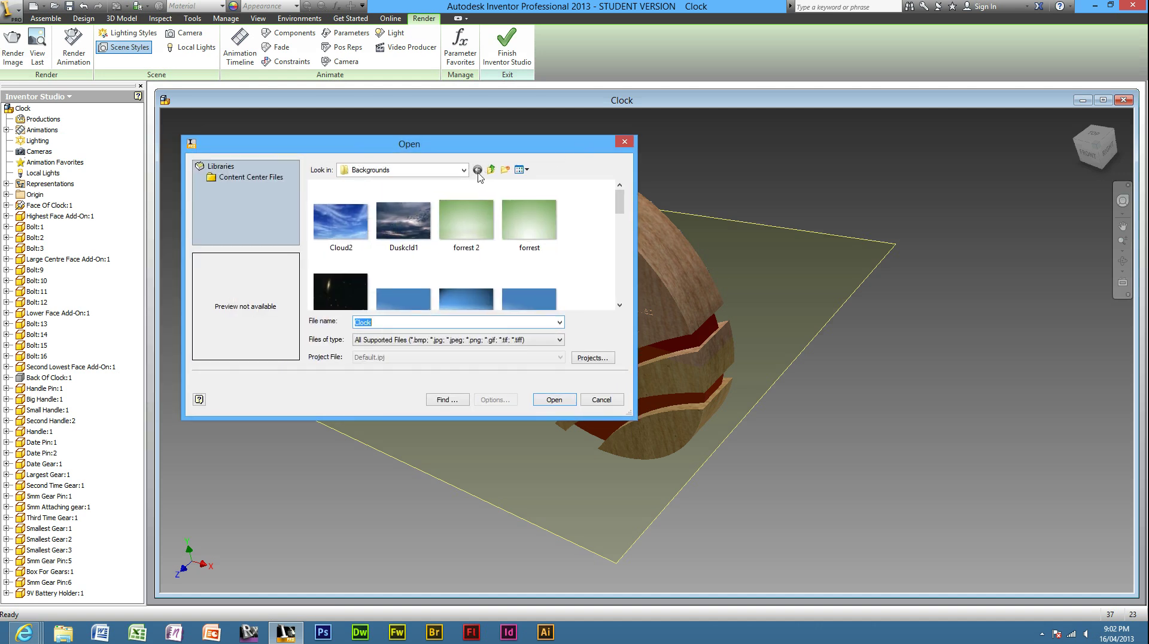
pyautogui.click(435, 172)
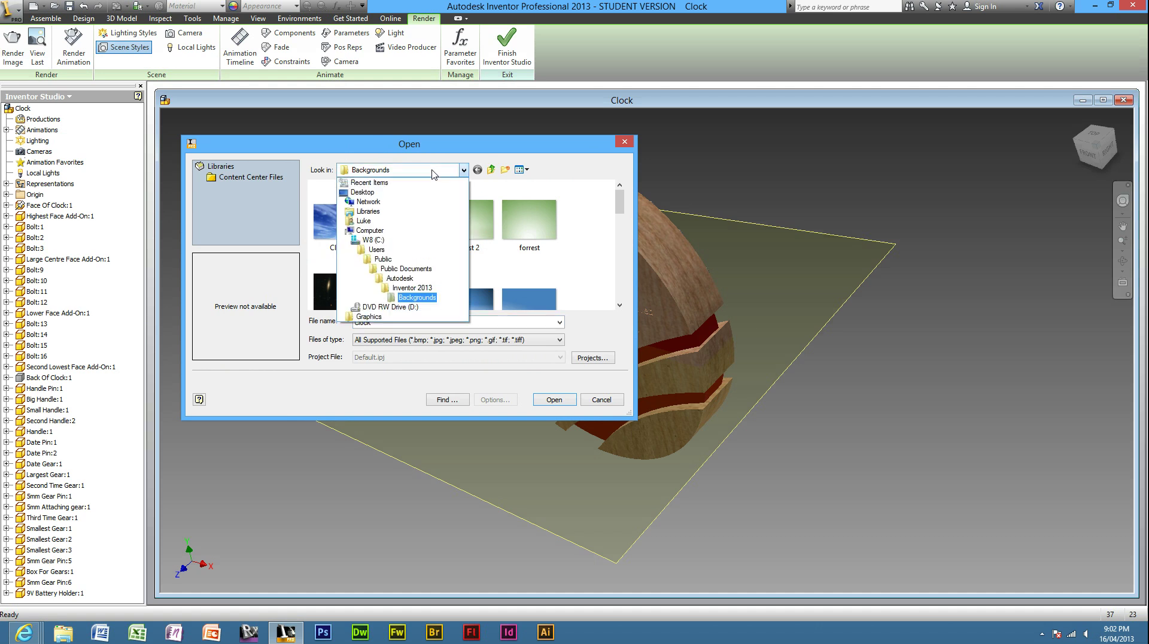
pyautogui.click(434, 172)
pyautogui.moveTo(620, 203)
pyautogui.mouseDown()
pyautogui.moveTo(619, 228)
pyautogui.moveTo(601, 212)
pyautogui.mouseUp()
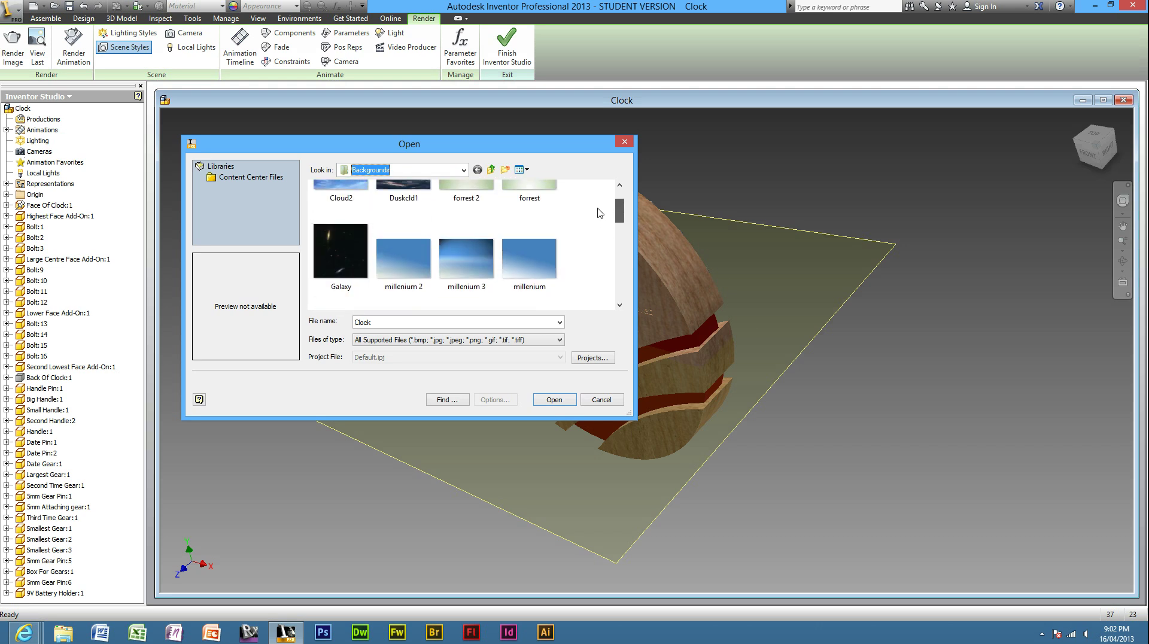
pyautogui.scroll(1, 601, 212)
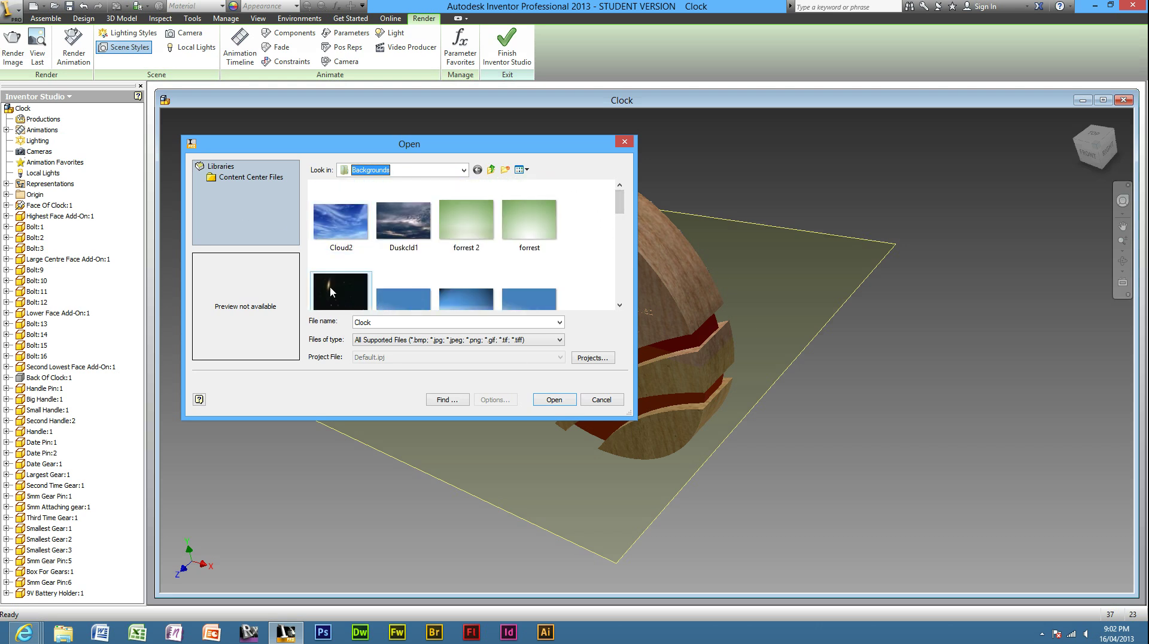
pyautogui.doubleClick(326, 232)
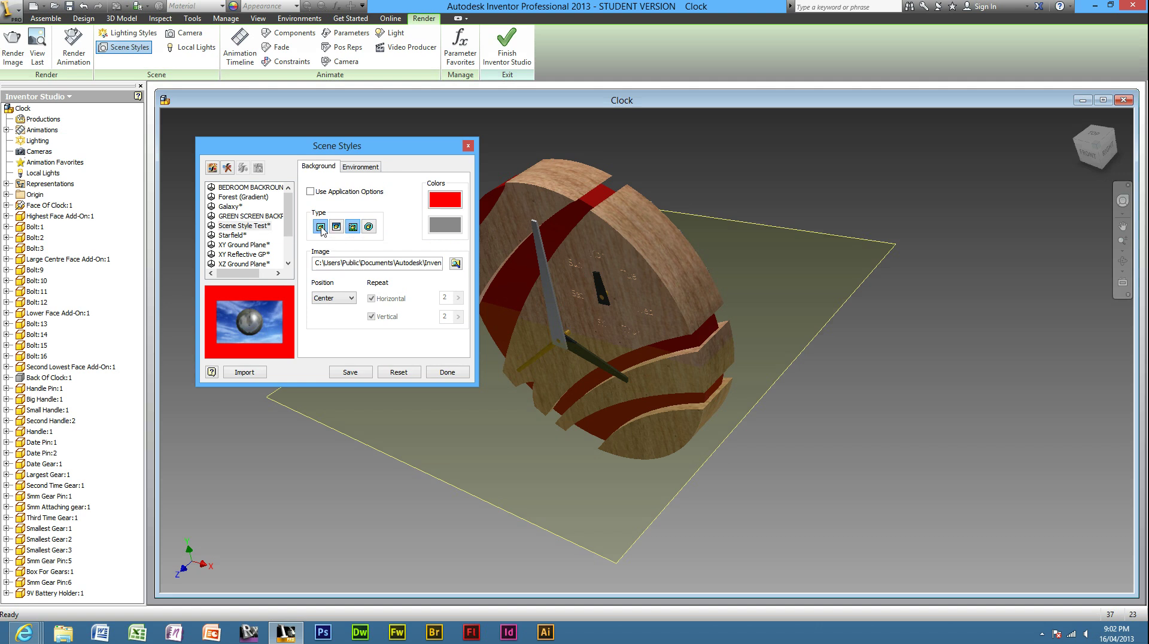
# Step: Switch the background to a solid colour and show the ground plane environment settings
pyautogui.click(321, 227)
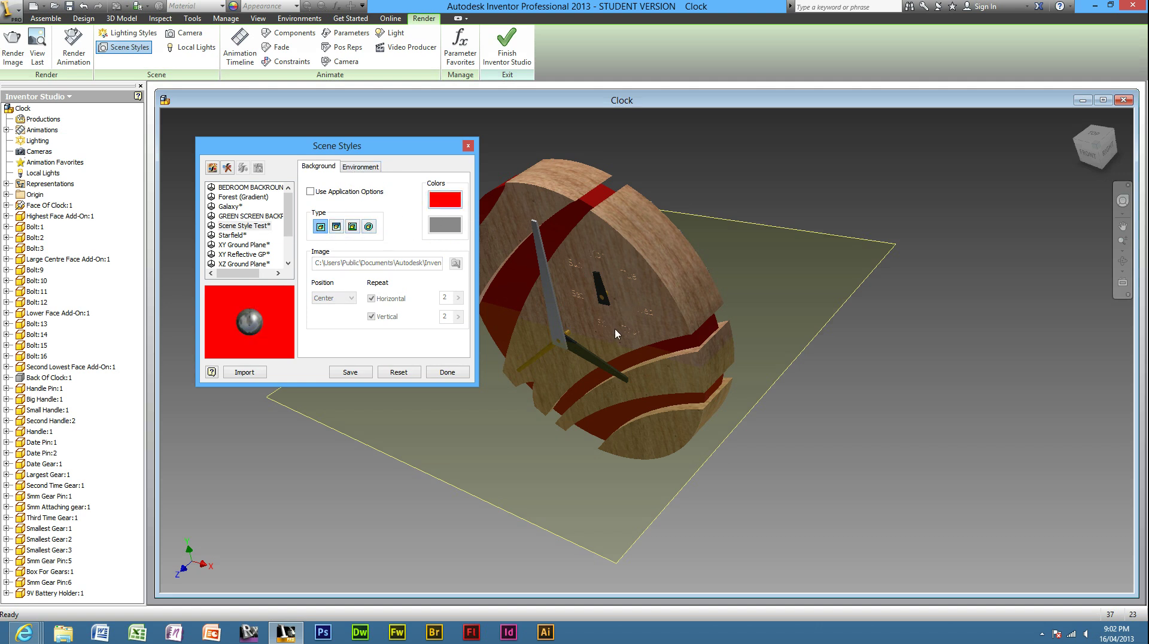
pyautogui.moveTo(376, 149); pyautogui.dragTo(293, 121)
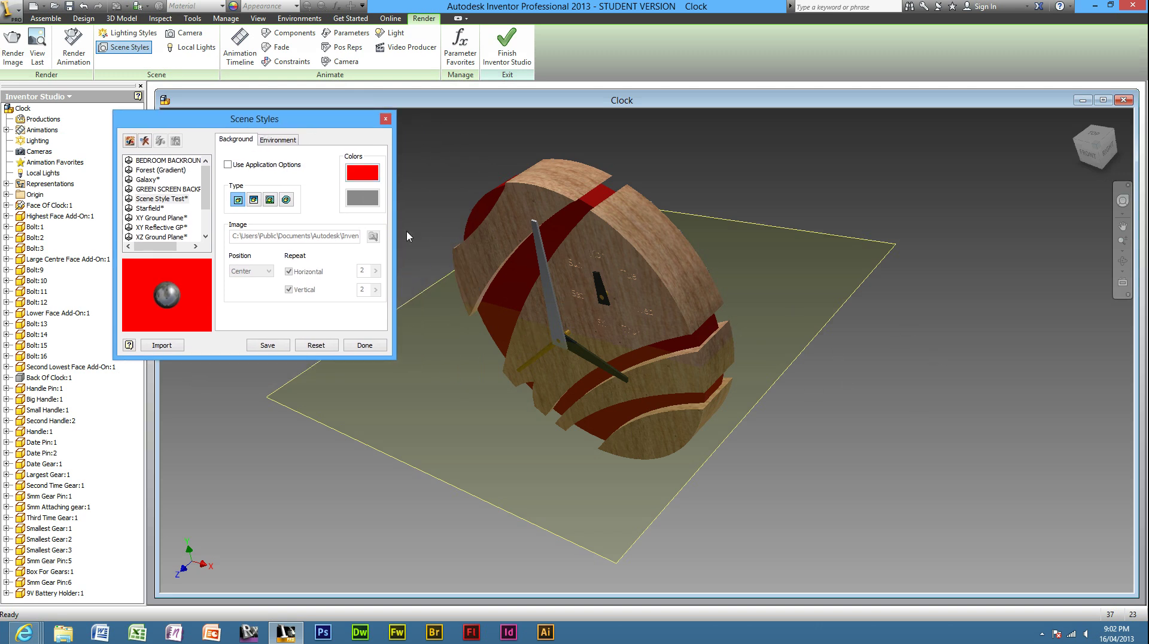
pyautogui.click(279, 141)
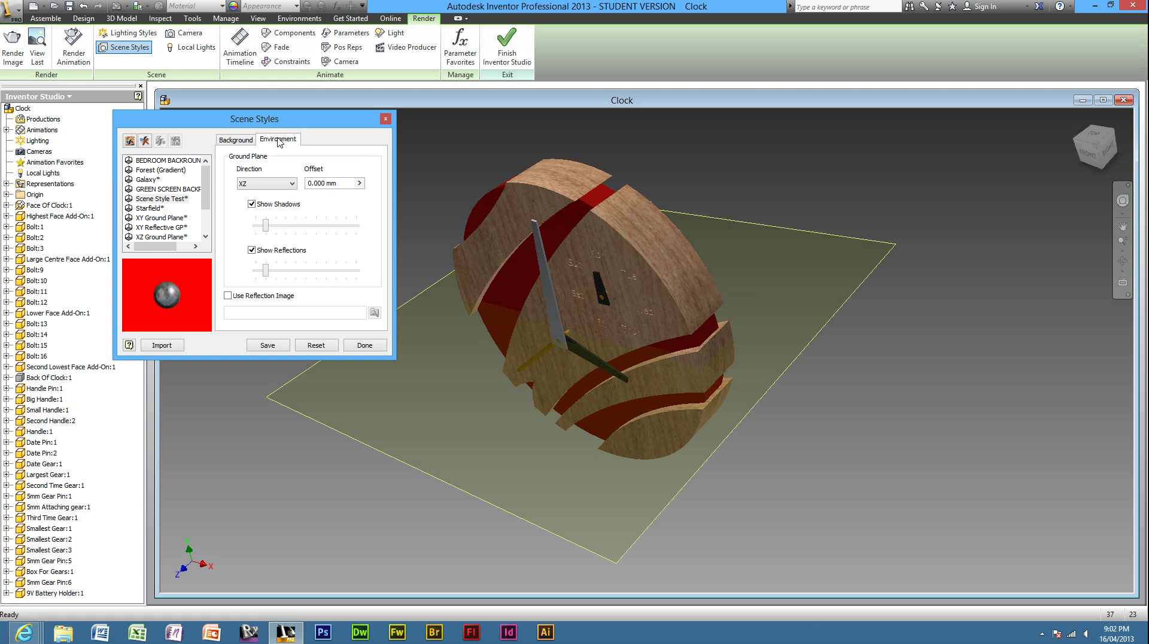
# Step: Try XY and YZ ground plane directions, settle on XZ, then save and close the style
pyautogui.click(281, 188)
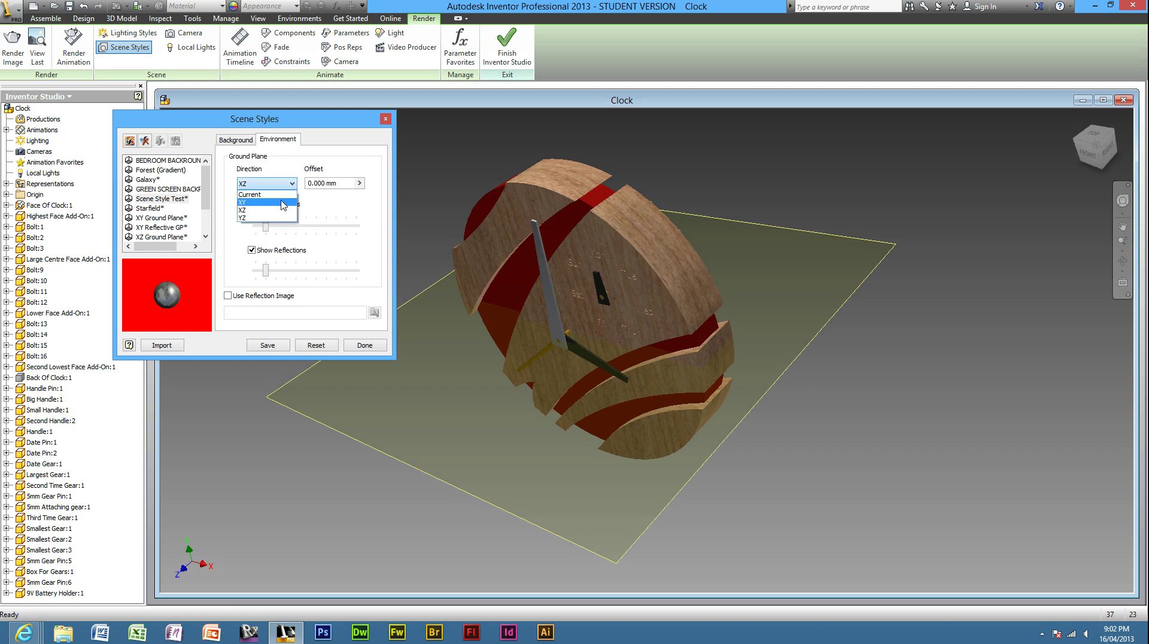
pyautogui.click(281, 192)
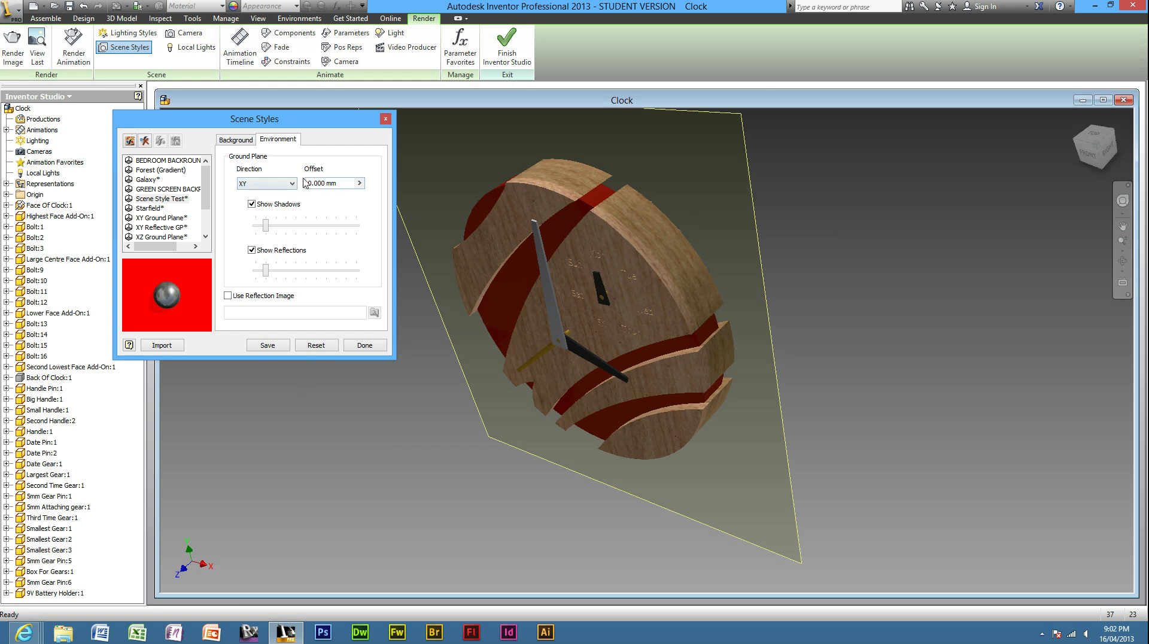
pyautogui.click(292, 183)
pyautogui.click(261, 217)
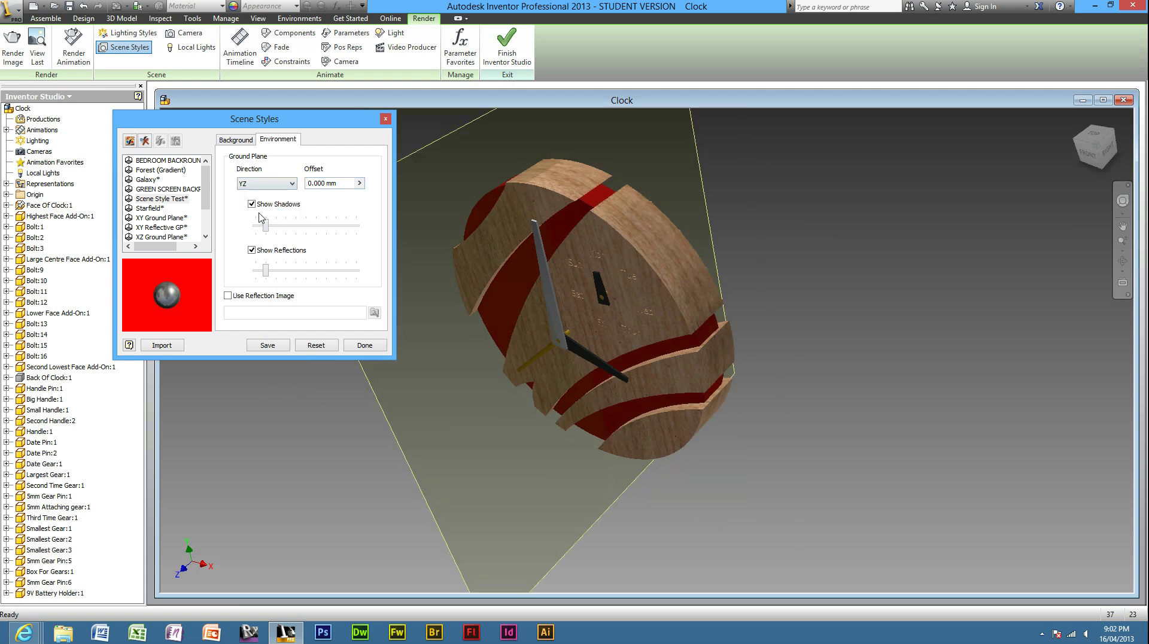
pyautogui.click(274, 186)
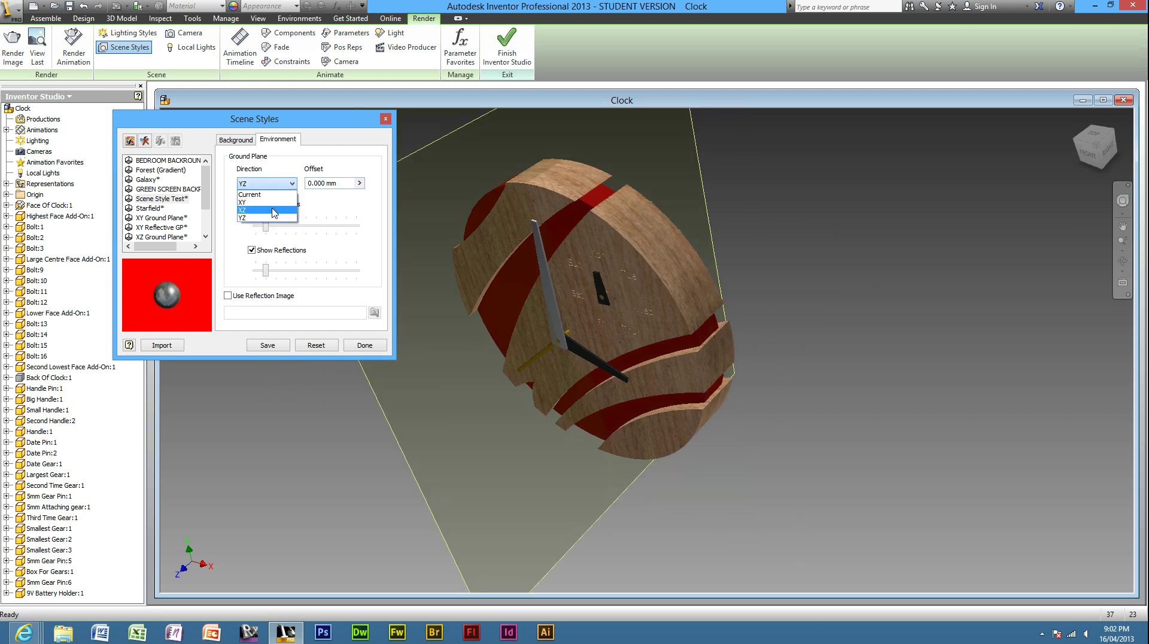
pyautogui.click(275, 208)
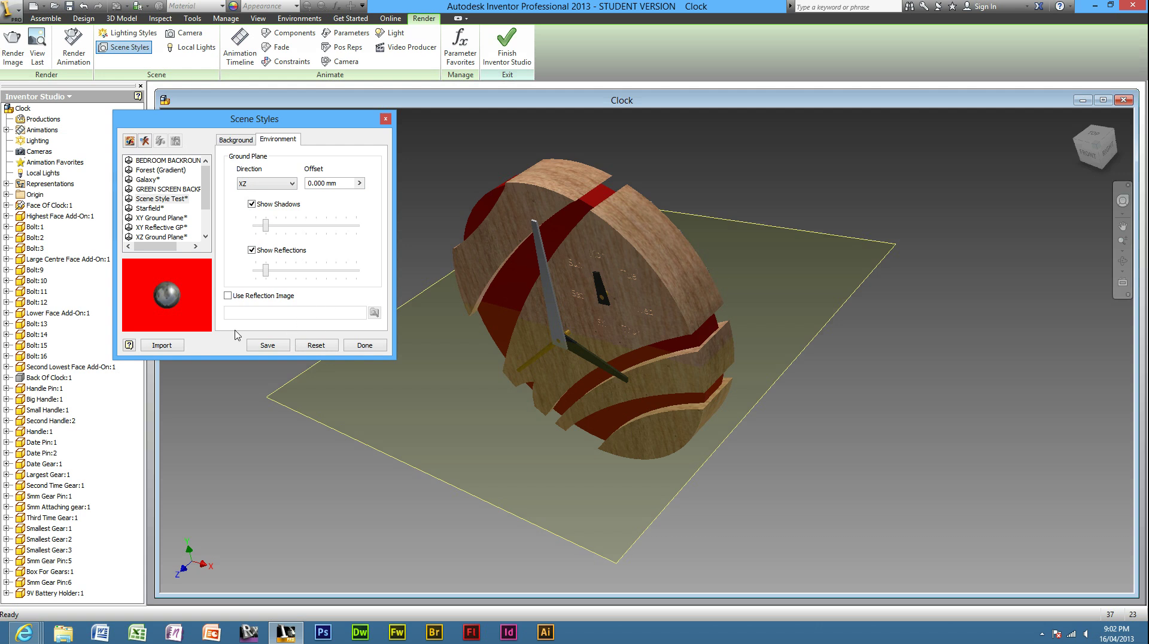
pyautogui.click(263, 346)
pyautogui.click(358, 346)
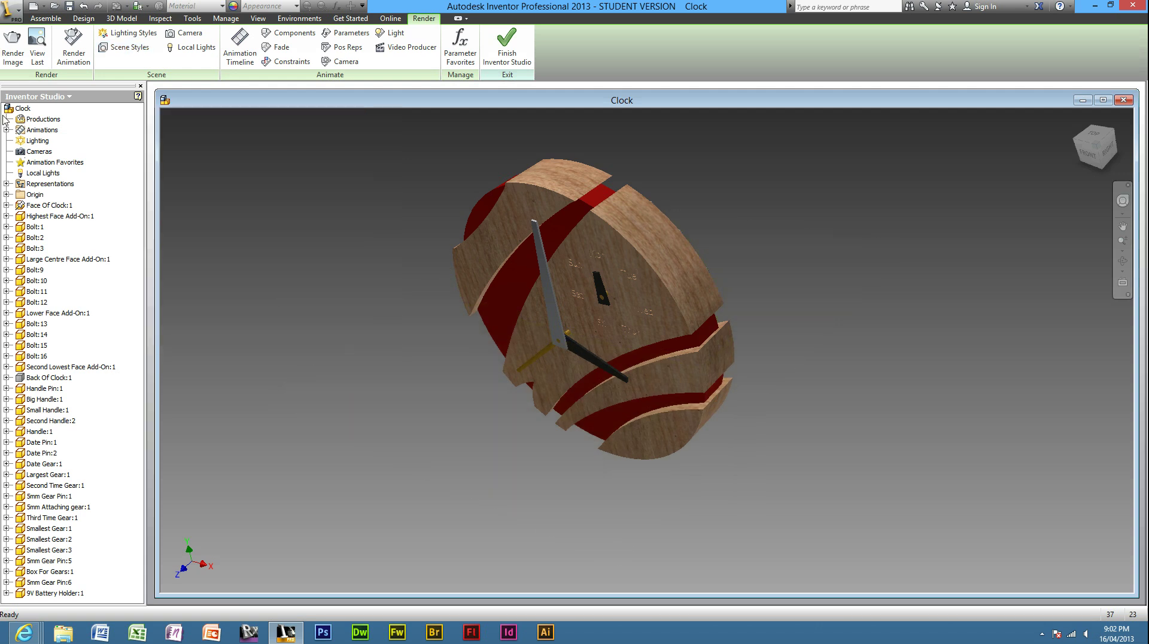
# Step: Render the clock using Scene Style Test on a solid red backdrop, then close the output
pyautogui.click(12, 48)
pyautogui.click(290, 245)
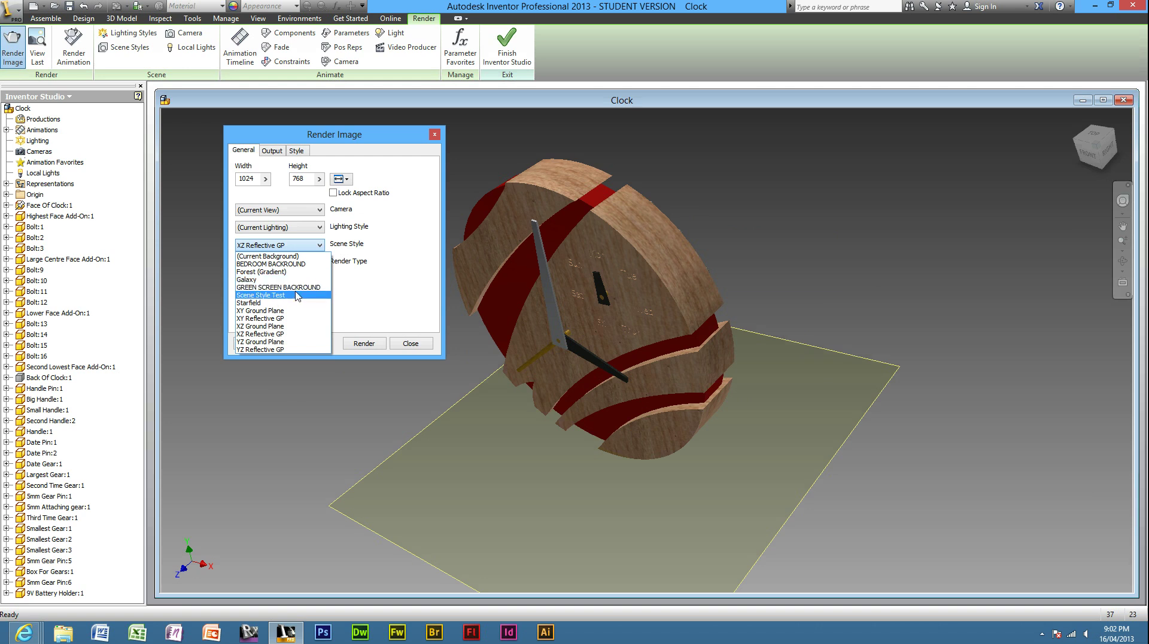
pyautogui.click(281, 296)
pyautogui.click(364, 344)
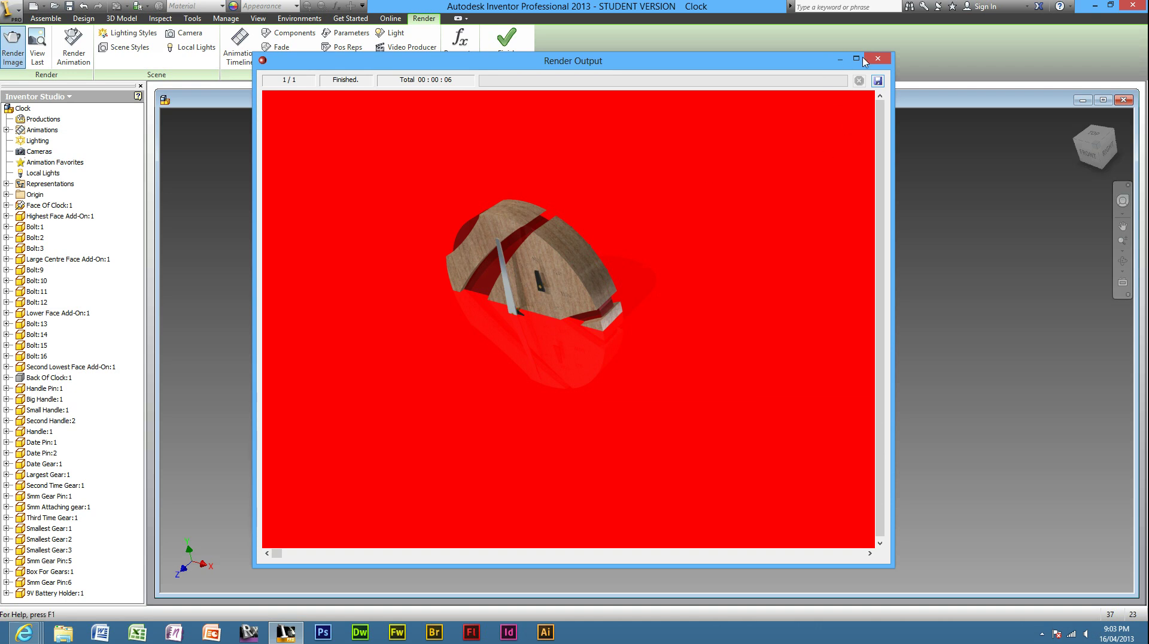
pyautogui.click(878, 60)
# Step: Set the Scene Style Test ground plane offset to -150
pyautogui.click(435, 134)
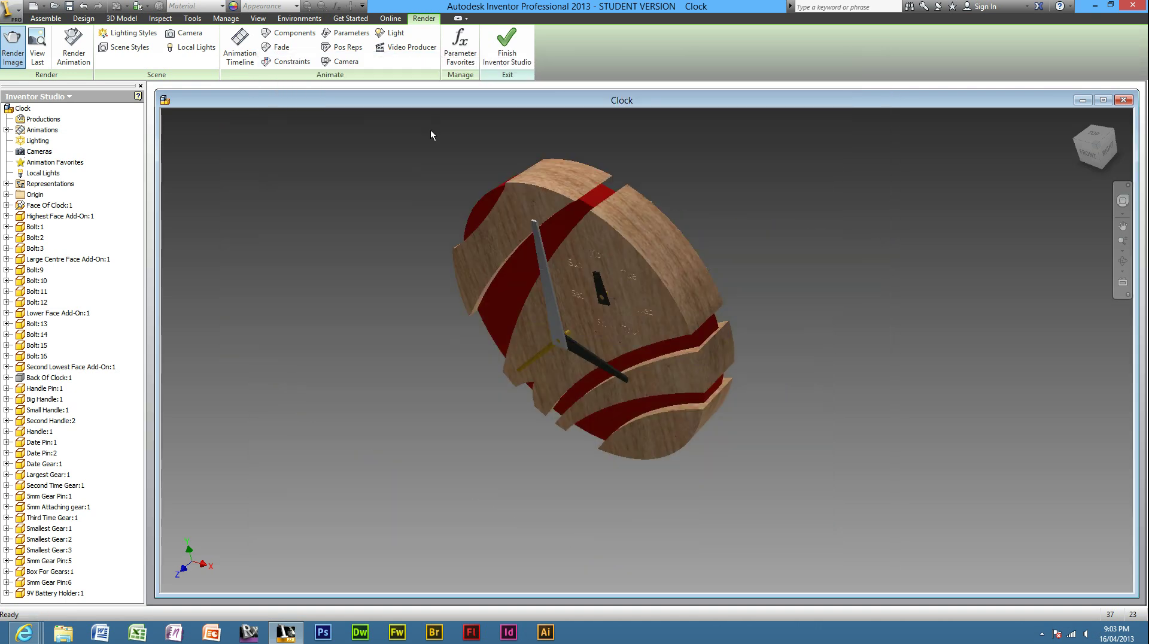
pyautogui.click(123, 47)
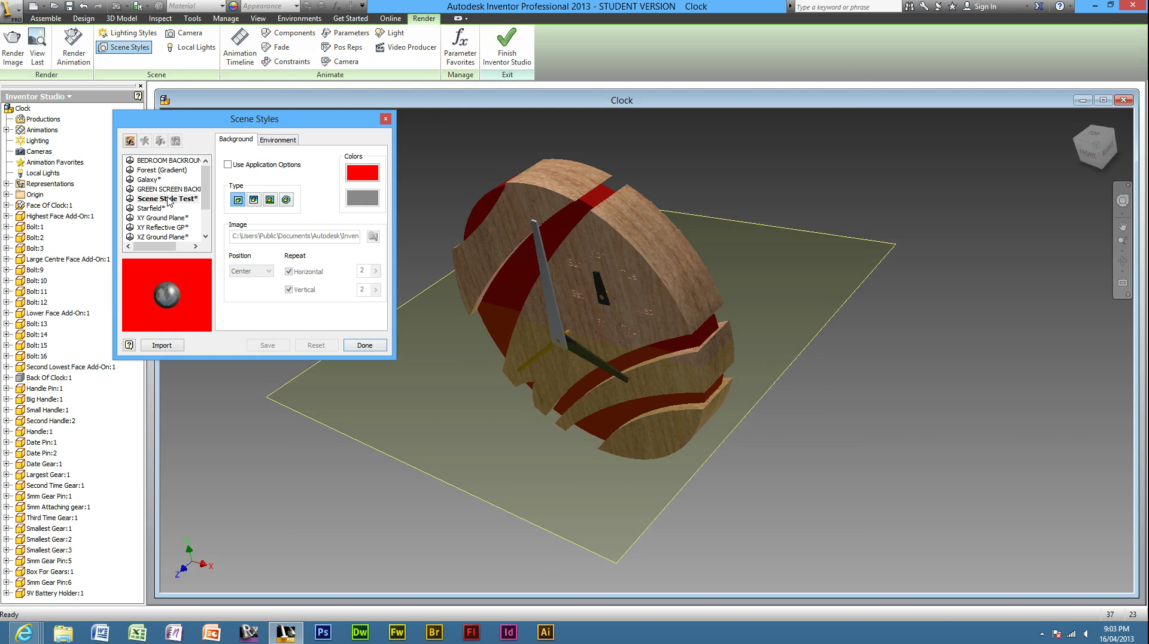
pyautogui.click(280, 141)
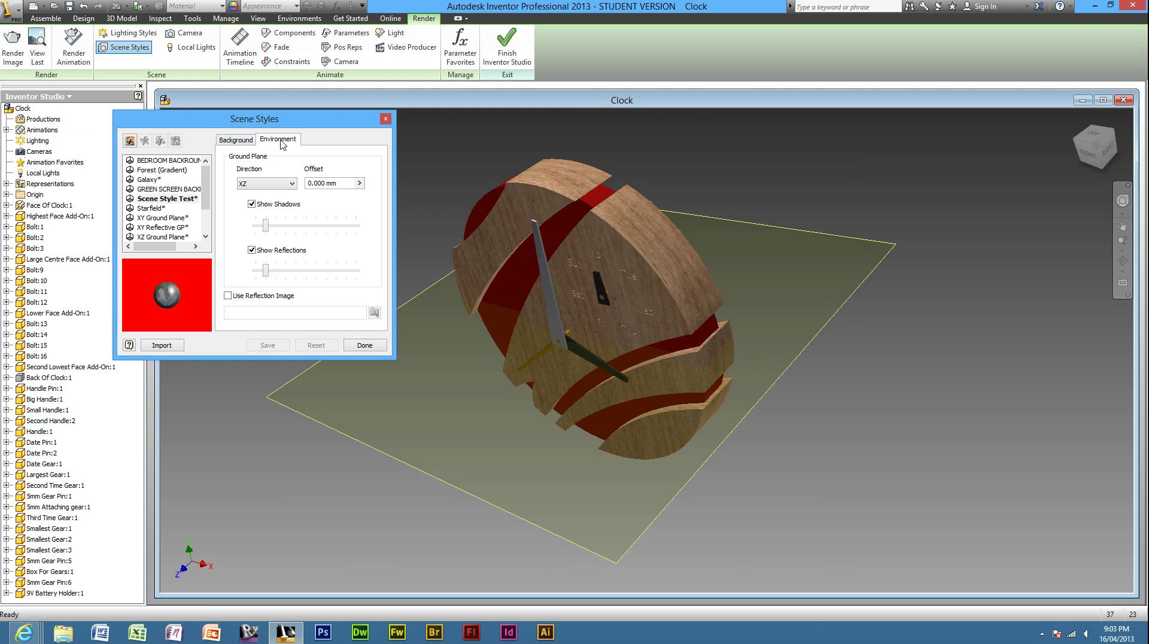
pyautogui.click(351, 185)
pyautogui.write('10')
pyautogui.press('BackSpace')
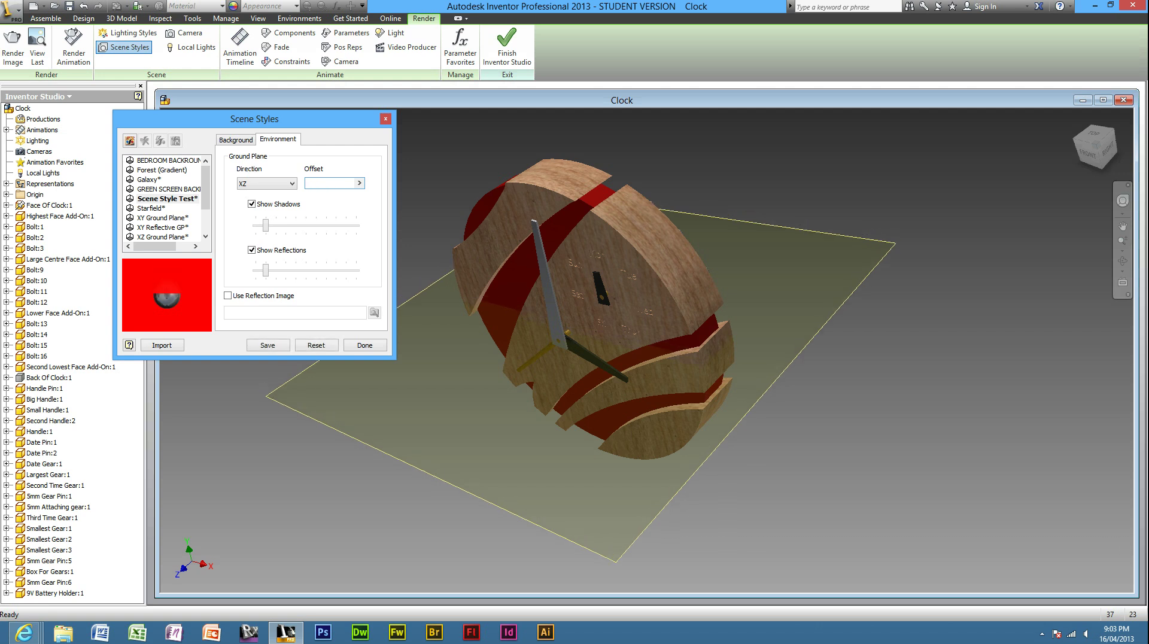
pyautogui.write('-199')
pyautogui.press('BackSpace')
pyautogui.press('BackSpace')
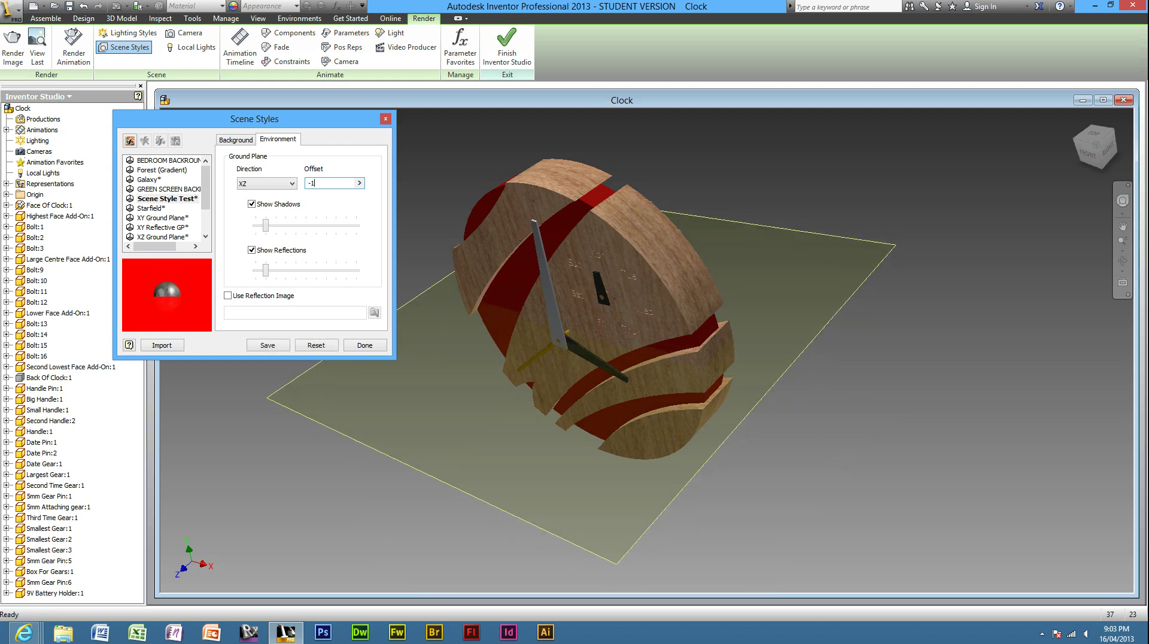
pyautogui.write('00')
pyautogui.press('BackSpace')
pyautogui.press('BackSpace')
pyautogui.write('50')
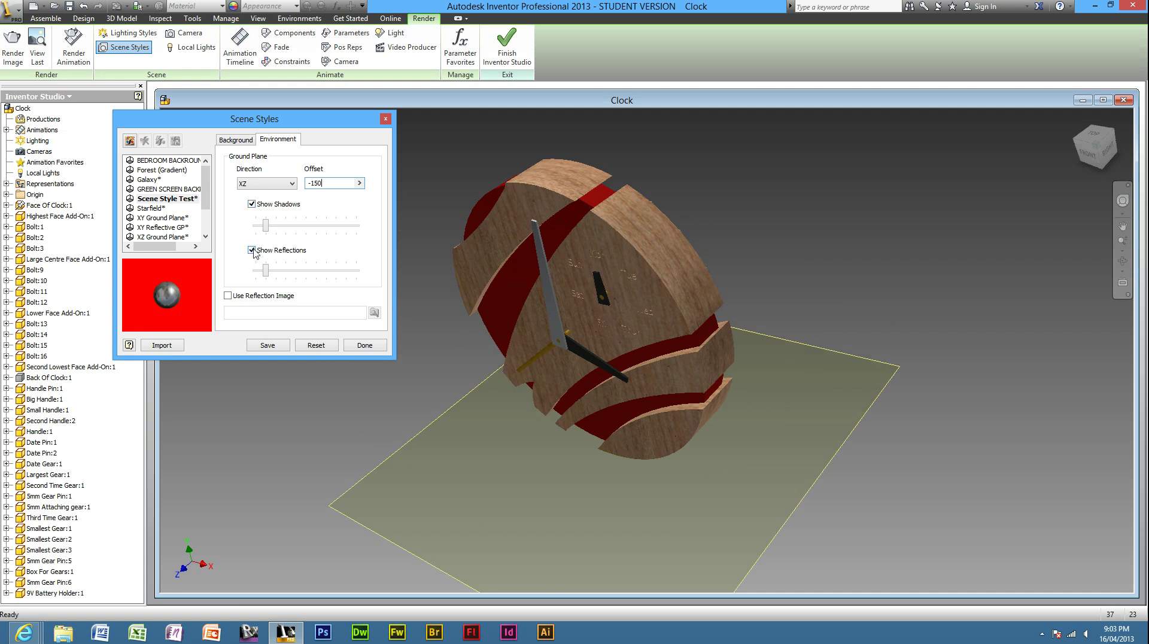
# Step: Turn off ground plane shadows, raise reflections to 100, and save the scene style
pyautogui.click(252, 205)
pyautogui.moveTo(266, 270); pyautogui.dragTo(369, 271)
pyautogui.click(274, 347)
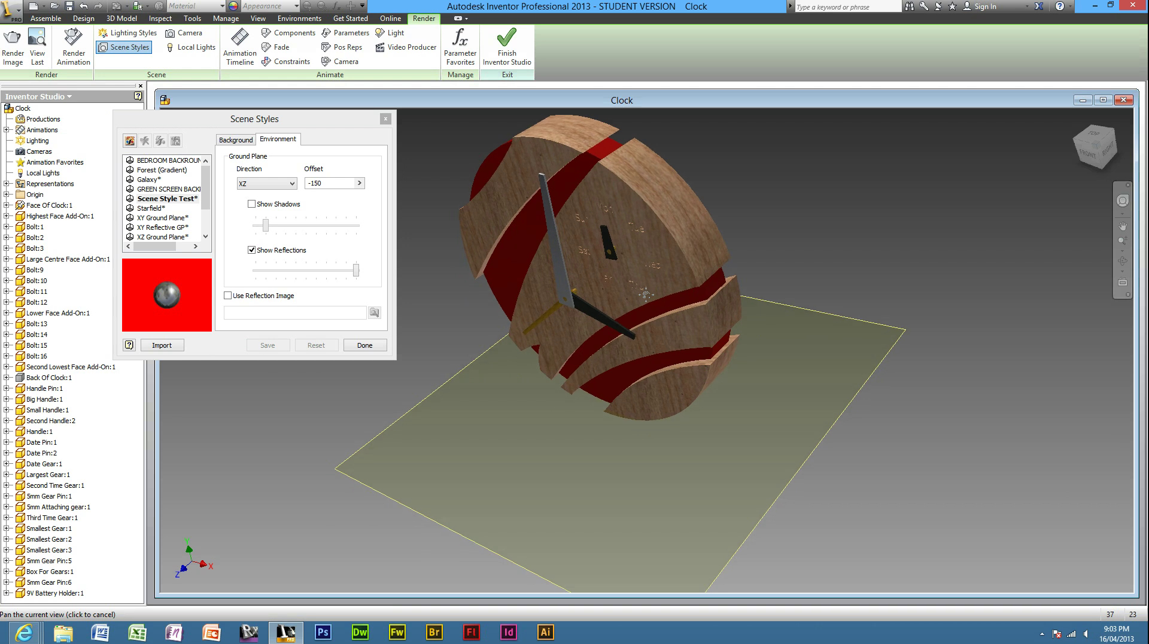
pyautogui.click(358, 346)
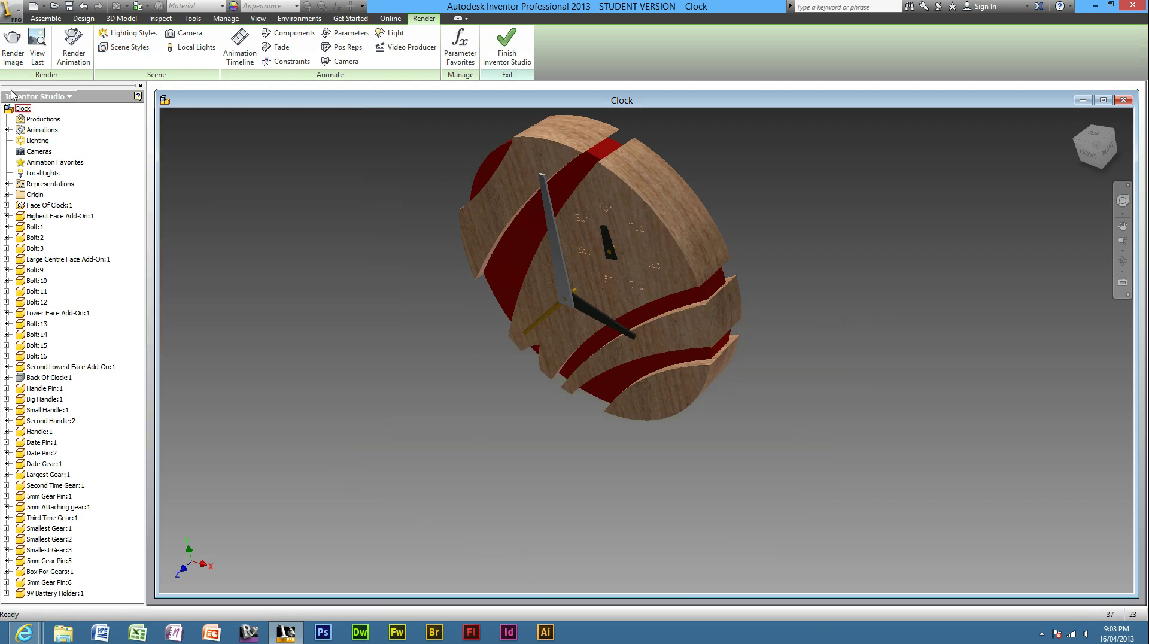
# Step: Re-render the clock with its mirror reflection below it on red, then close the render windows
pyautogui.click(12, 55)
pyautogui.click(376, 340)
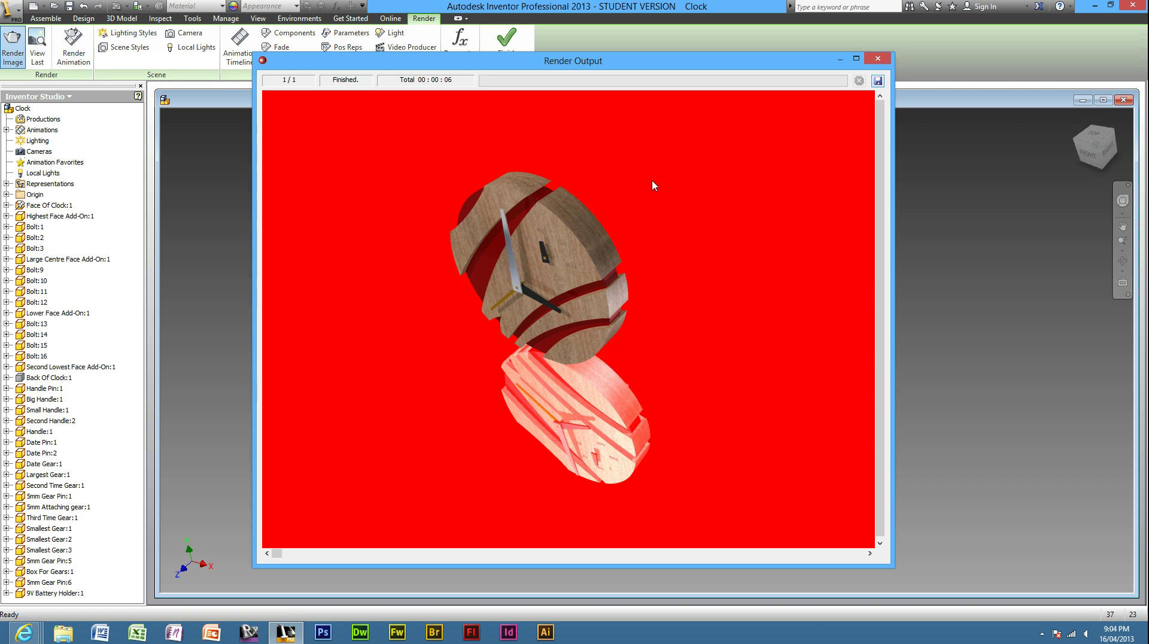
pyautogui.click(879, 58)
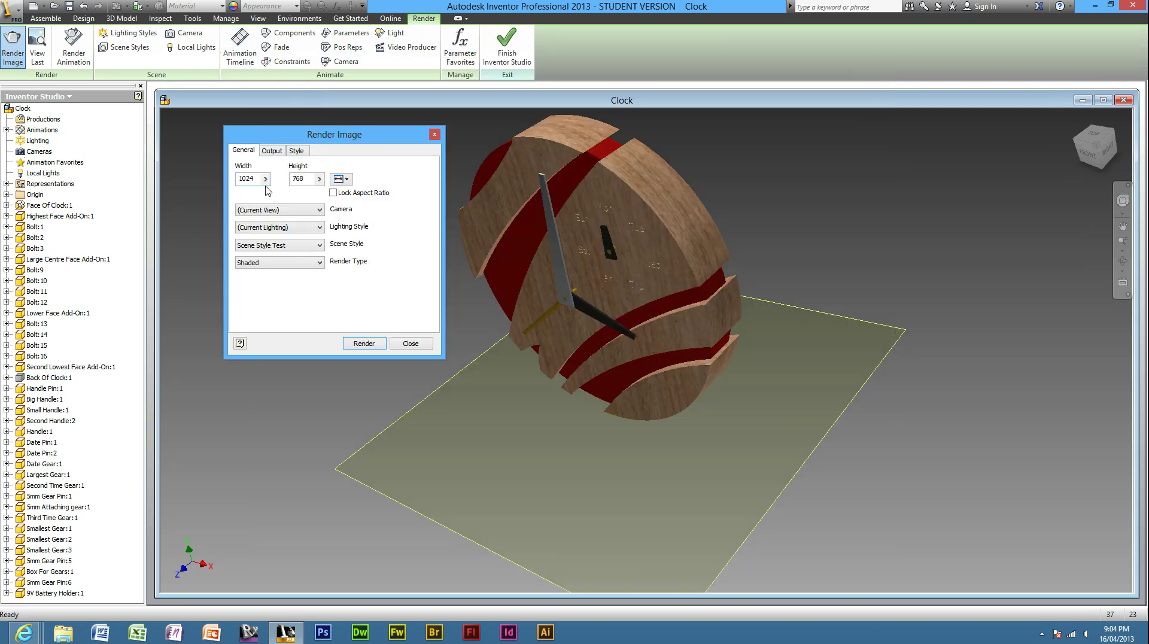
pyautogui.click(434, 134)
# Step: Set the Scene Style Test background to the Sky3 cloud image
pyautogui.click(127, 48)
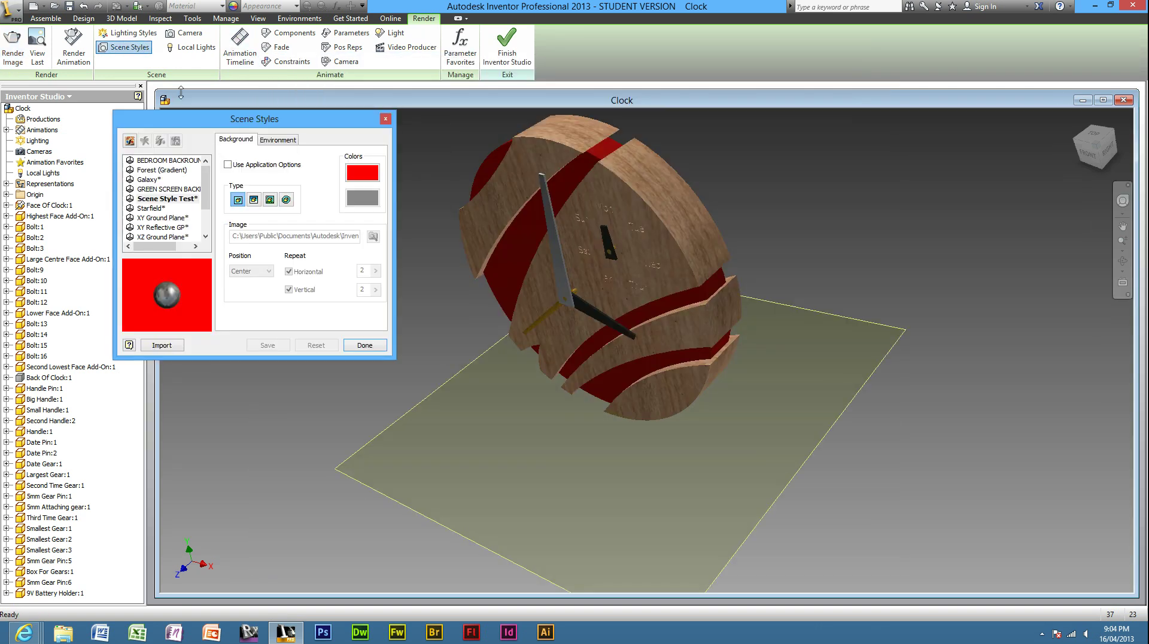
pyautogui.click(271, 202)
pyautogui.click(371, 178)
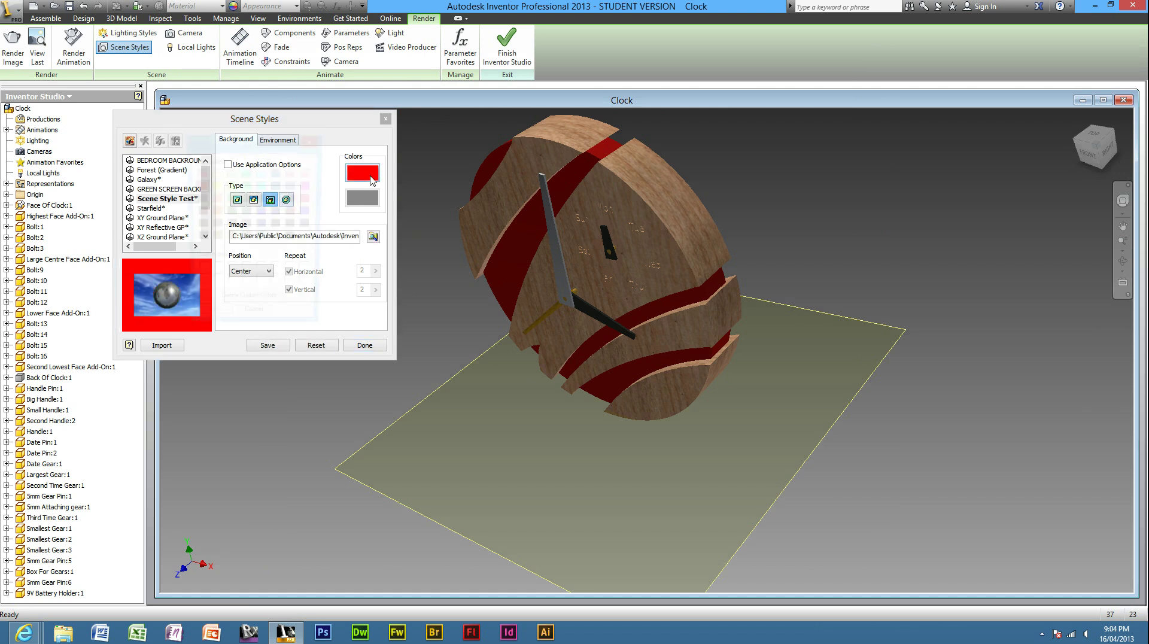
pyautogui.press('Escape')
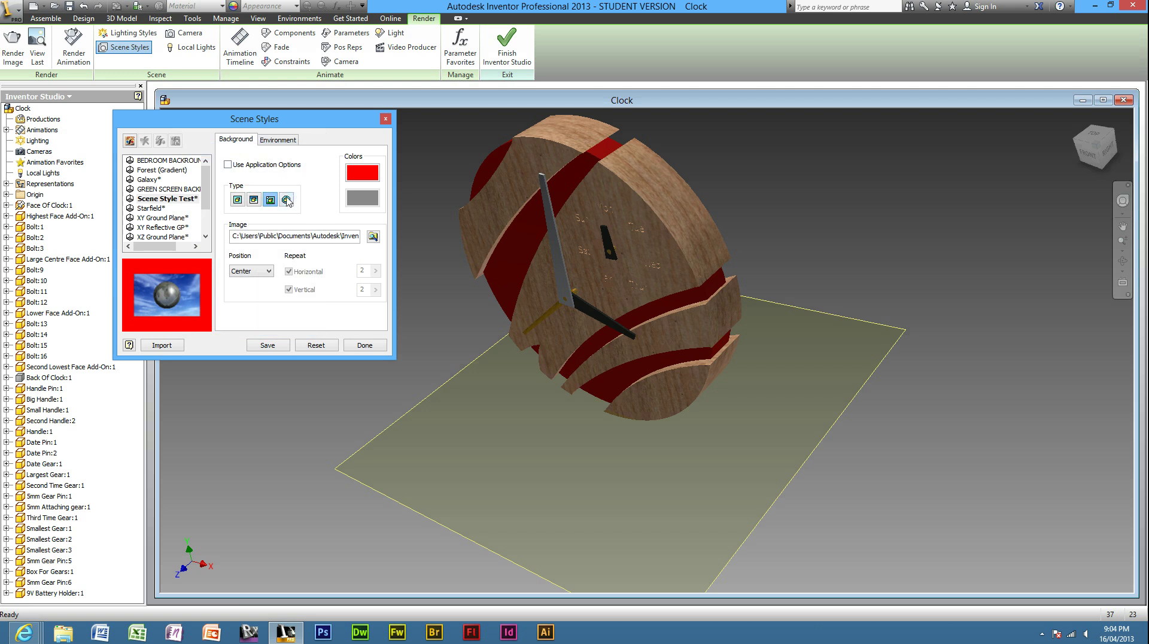
pyautogui.click(373, 236)
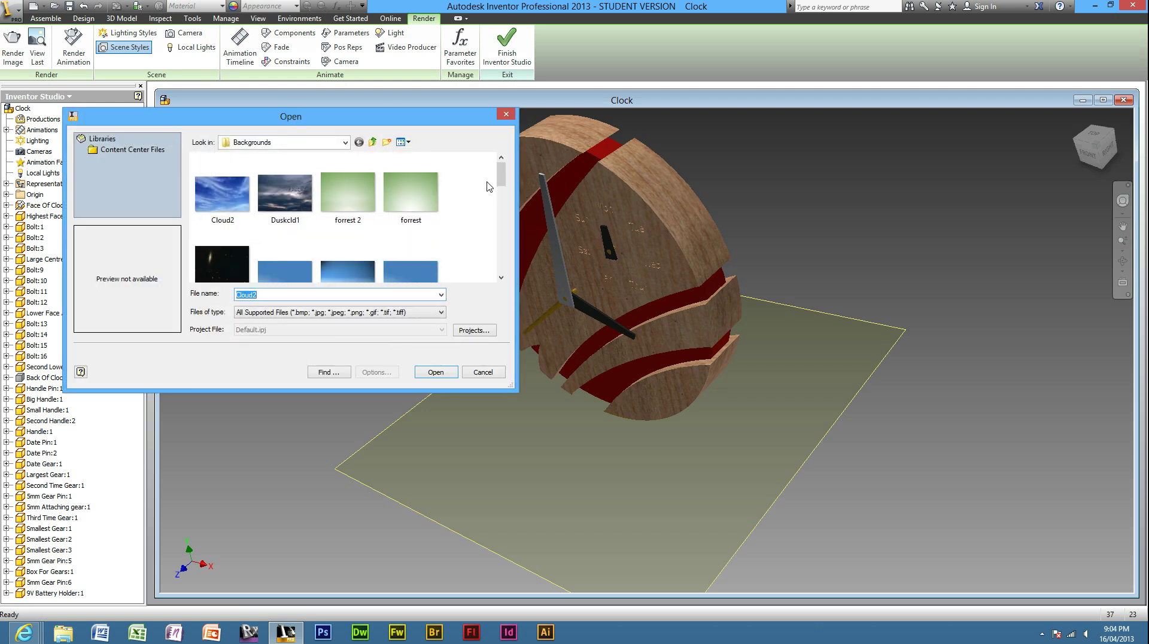
pyautogui.scroll(-5, 502, 205)
pyautogui.scroll(-5, 492, 274)
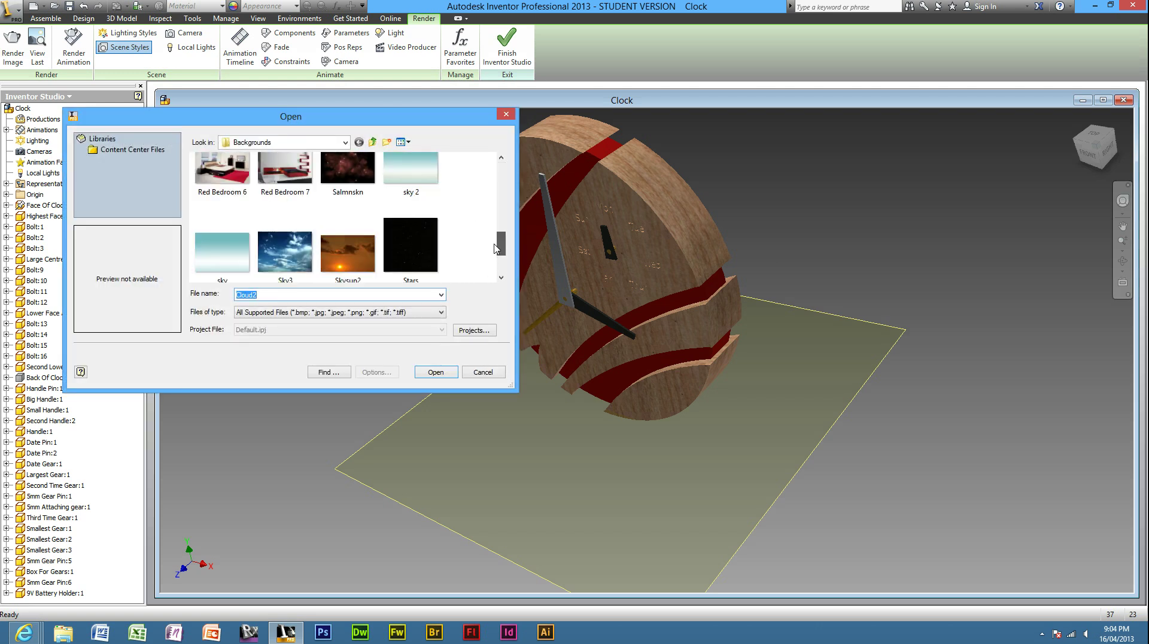
pyautogui.doubleClick(286, 263)
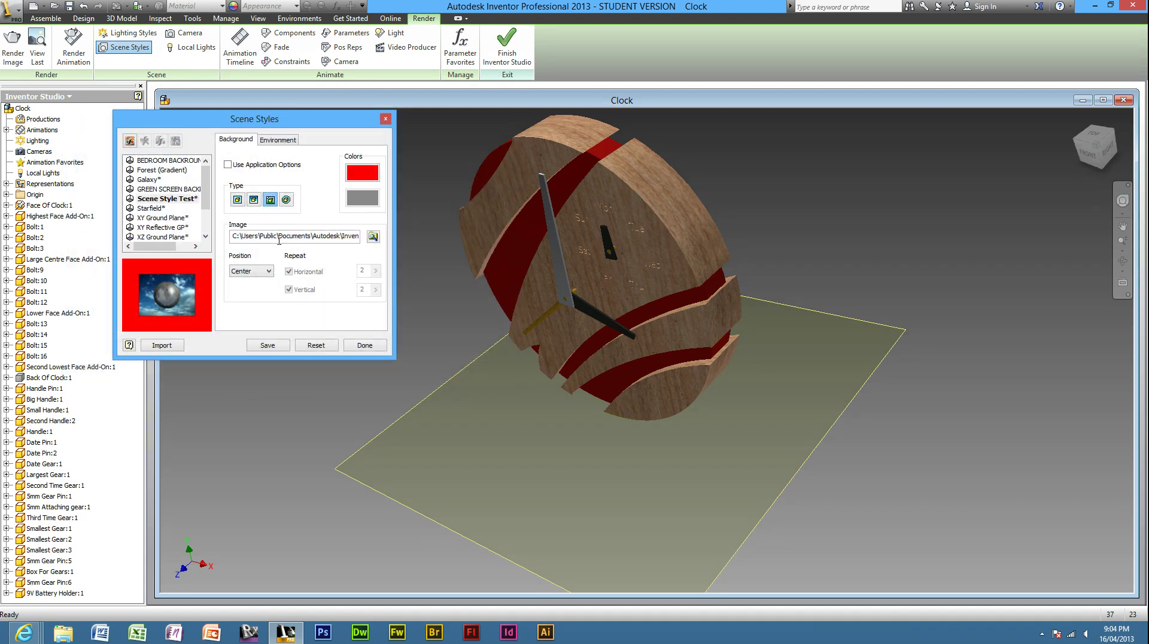
# Step: Stand the ground plane upright with direction XY and view the clock edge-on
pyautogui.click(270, 141)
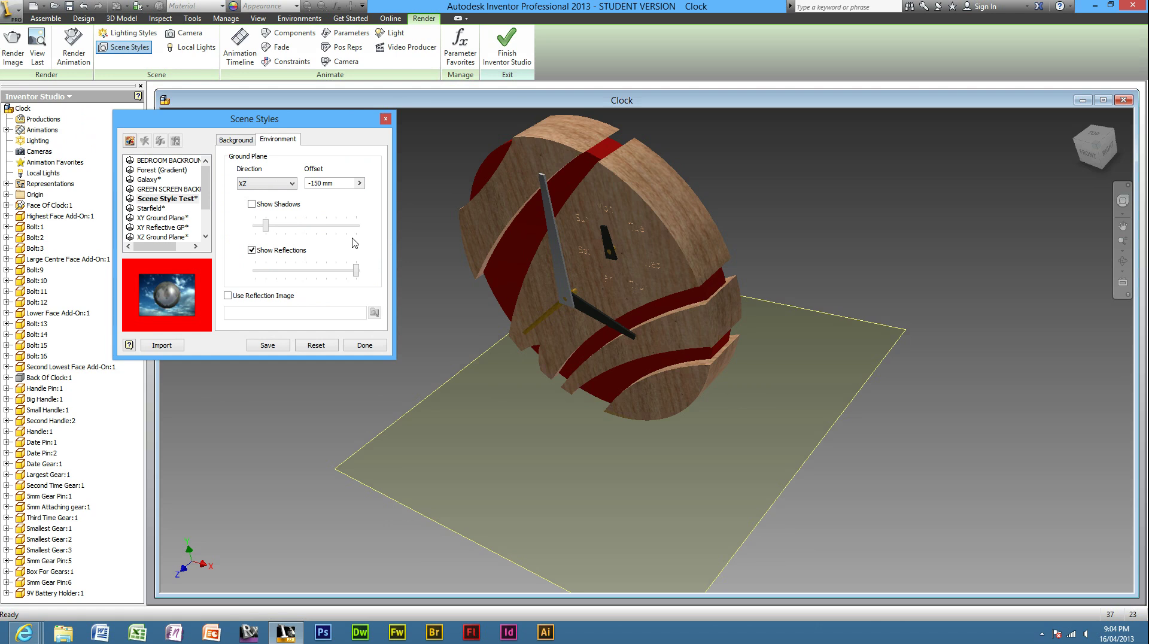
pyautogui.moveTo(736, 318); pyautogui.dragTo(773, 345, button='middle')
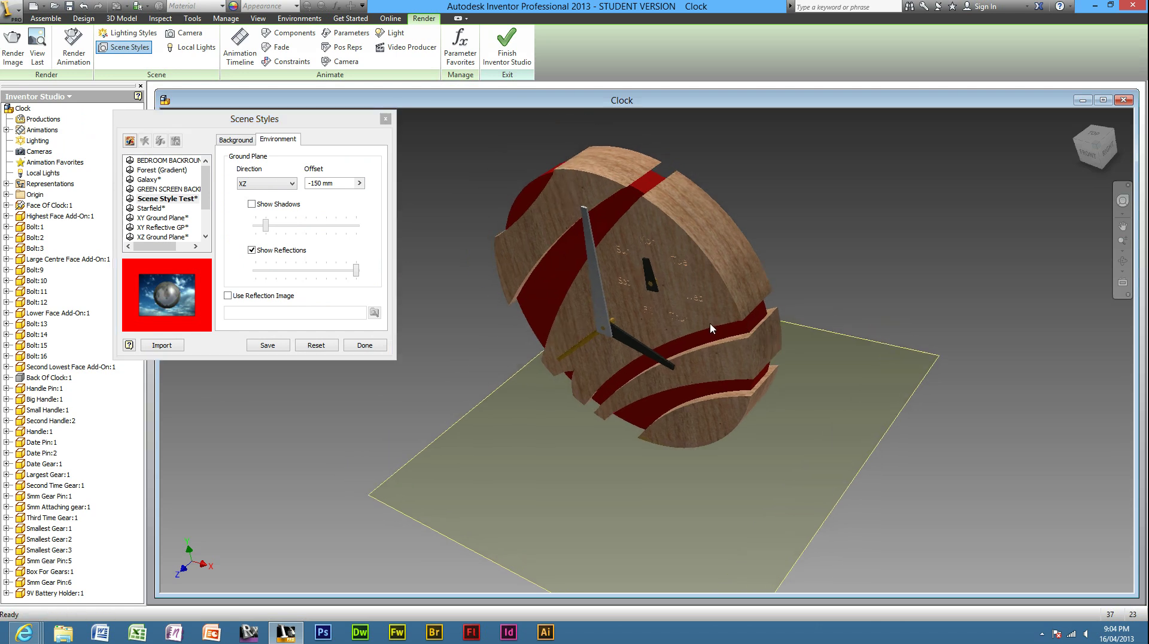
pyautogui.click(281, 185)
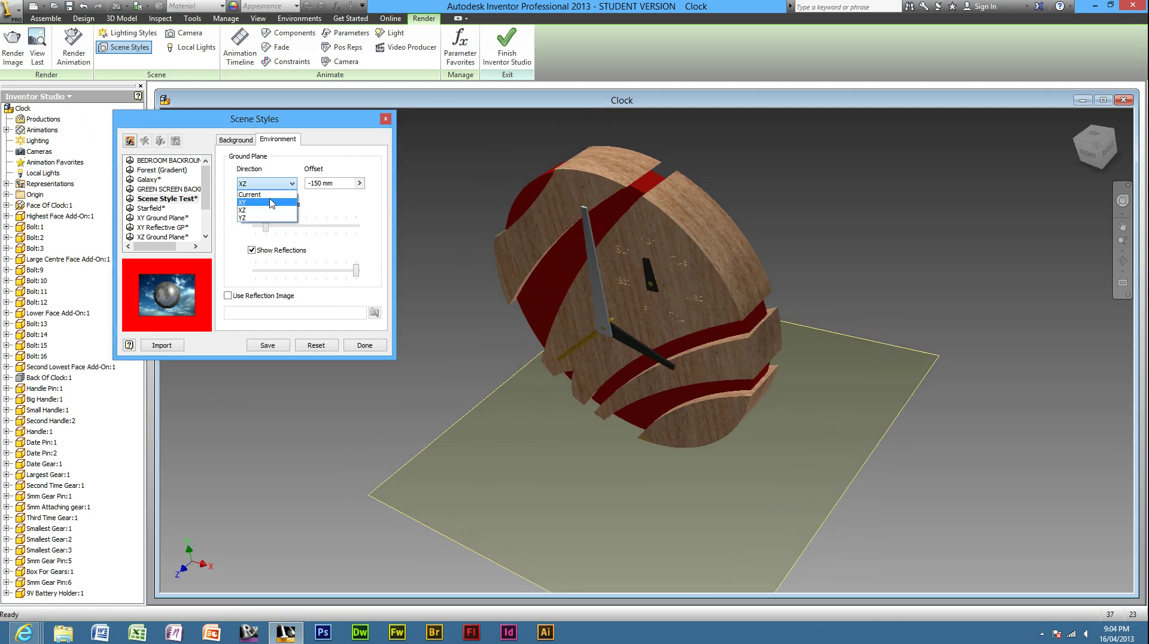
pyautogui.click(271, 204)
pyautogui.scroll(2, 591, 182)
pyautogui.scroll(-3, 598, 209)
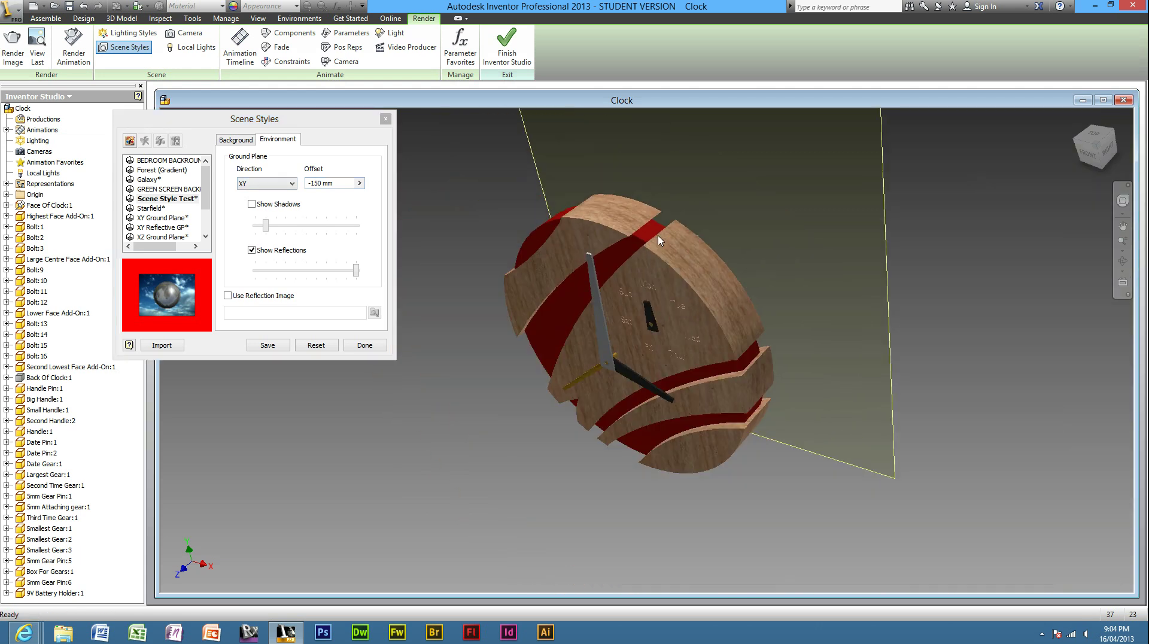
pyautogui.scroll(-2, 598, 209)
pyautogui.moveTo(1087, 158)
pyautogui.mouseDown()
pyautogui.moveTo(1066, 179)
pyautogui.moveTo(1099, 147)
pyautogui.moveTo(788, 289)
pyautogui.mouseUp()
pyautogui.scroll(3, 788, 290)
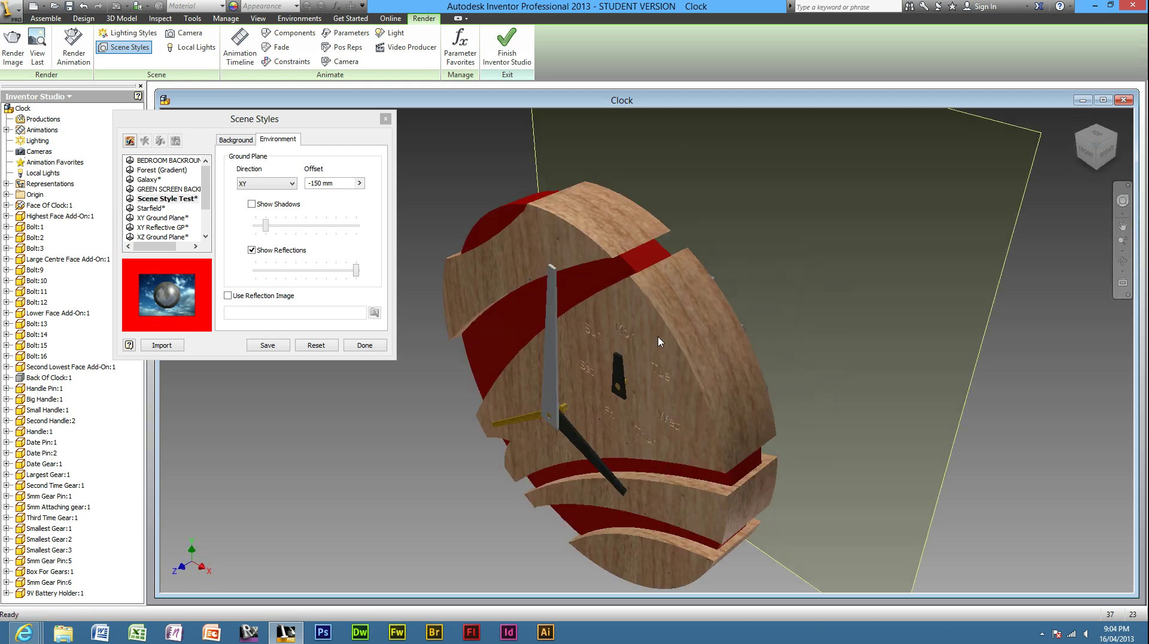
pyautogui.scroll(-2, 659, 300)
pyautogui.scroll(2, 619, 312)
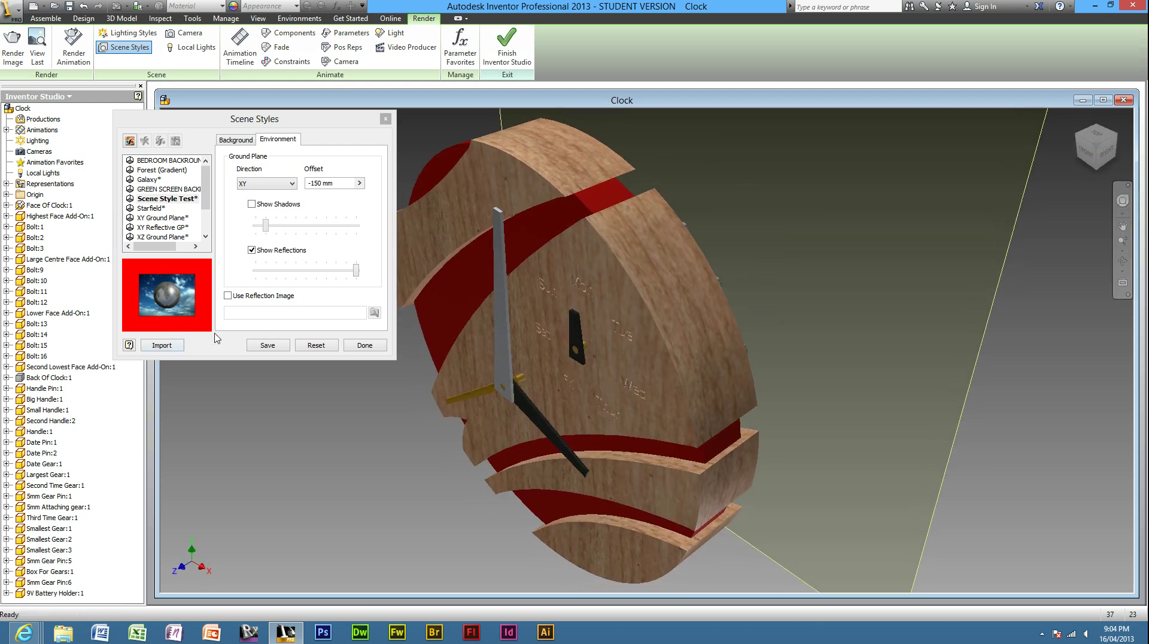
# Step: Save the scene style and render an image of the clock
pyautogui.click(267, 344)
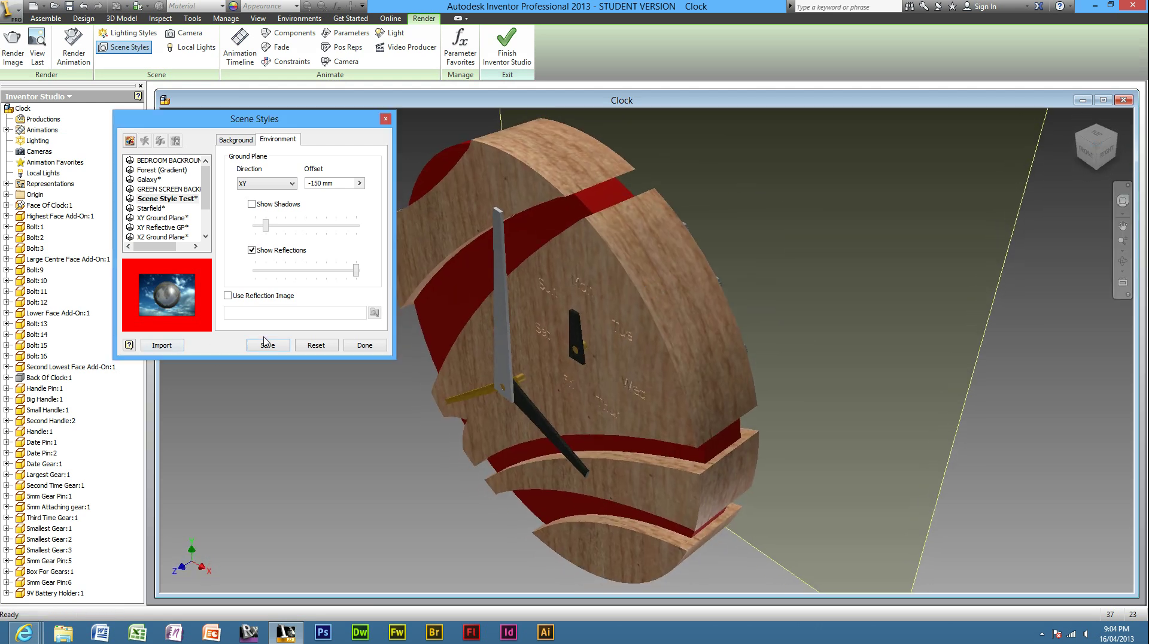
pyautogui.click(386, 119)
pyautogui.click(6, 51)
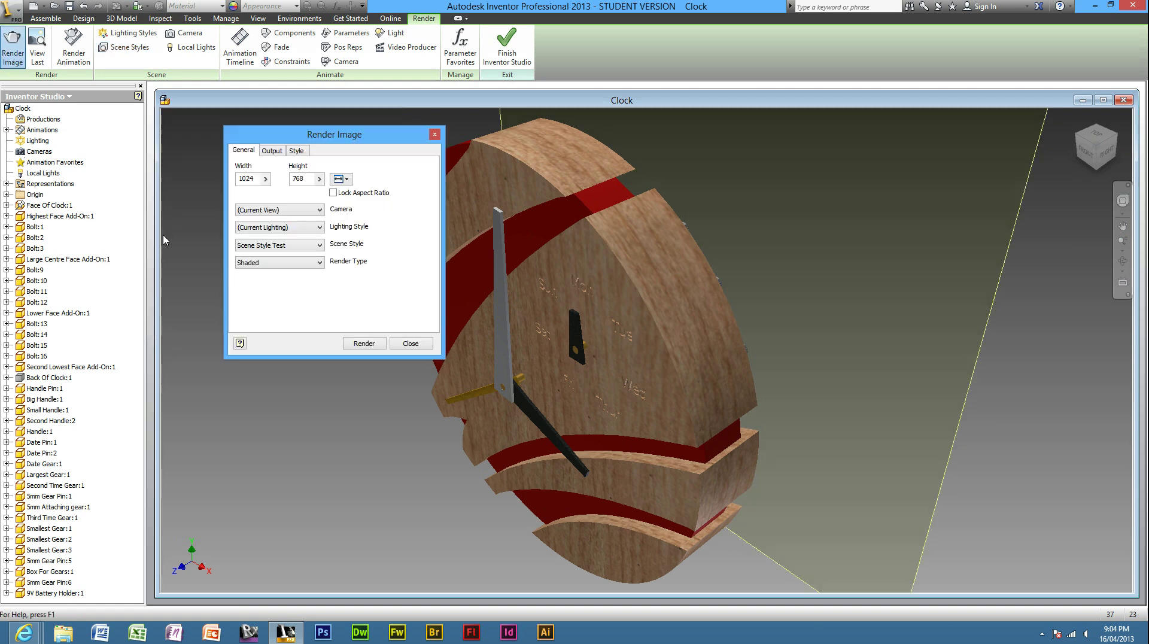
pyautogui.click(372, 345)
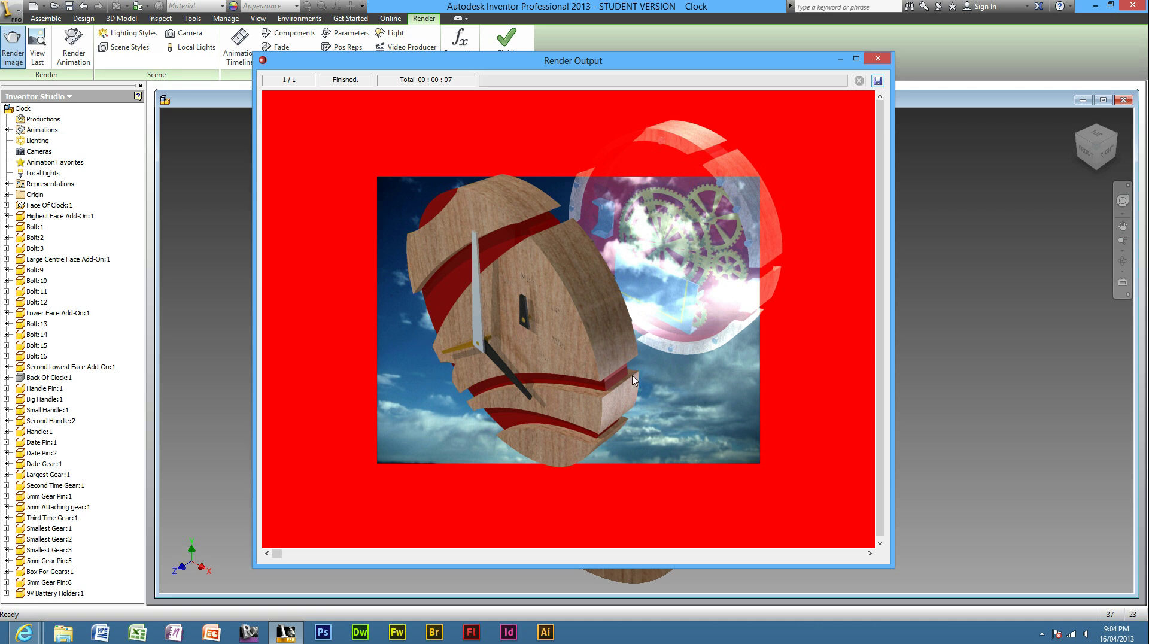
# Step: Close the sky render, then turn off ground-plane reflections in Scene Style Test and save
pyautogui.click(878, 58)
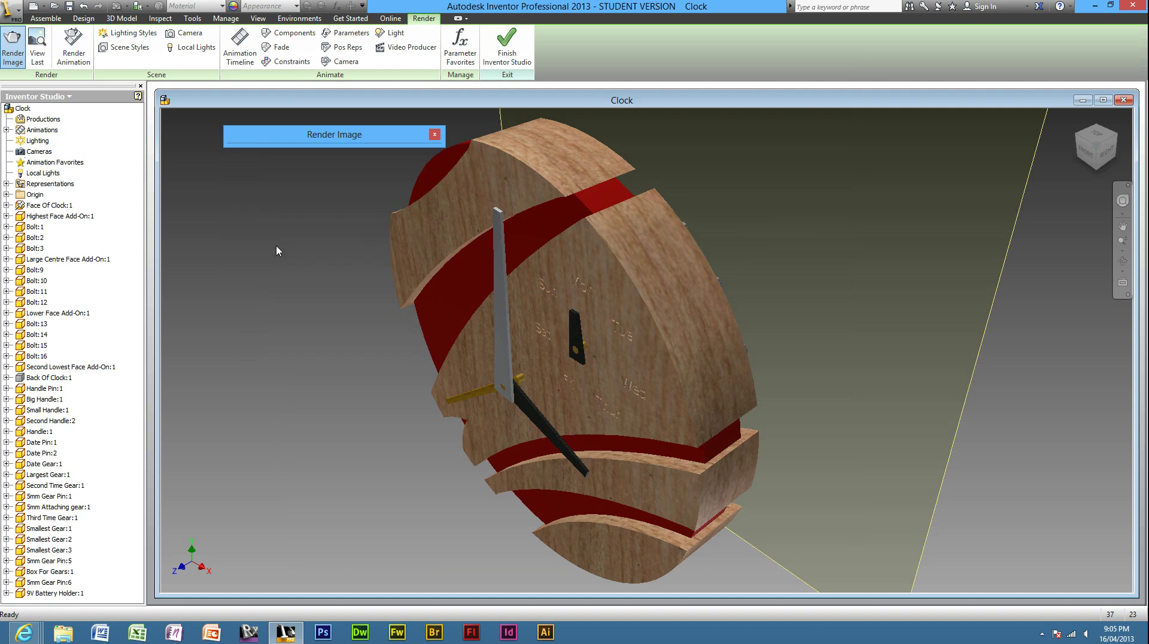
pyautogui.click(434, 134)
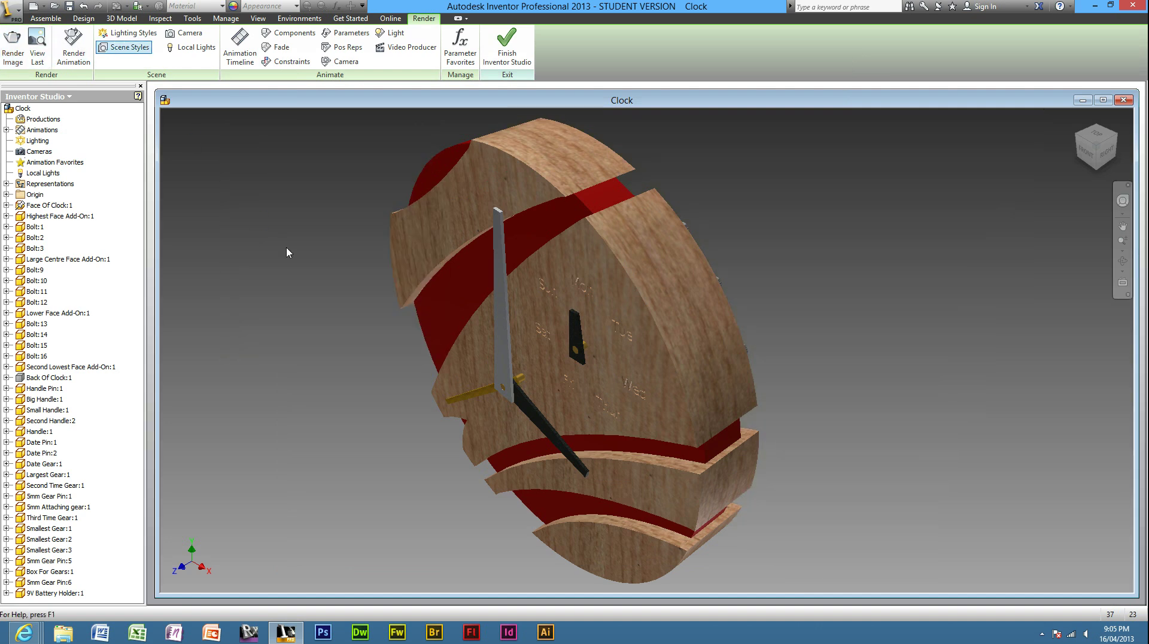
pyautogui.click(276, 140)
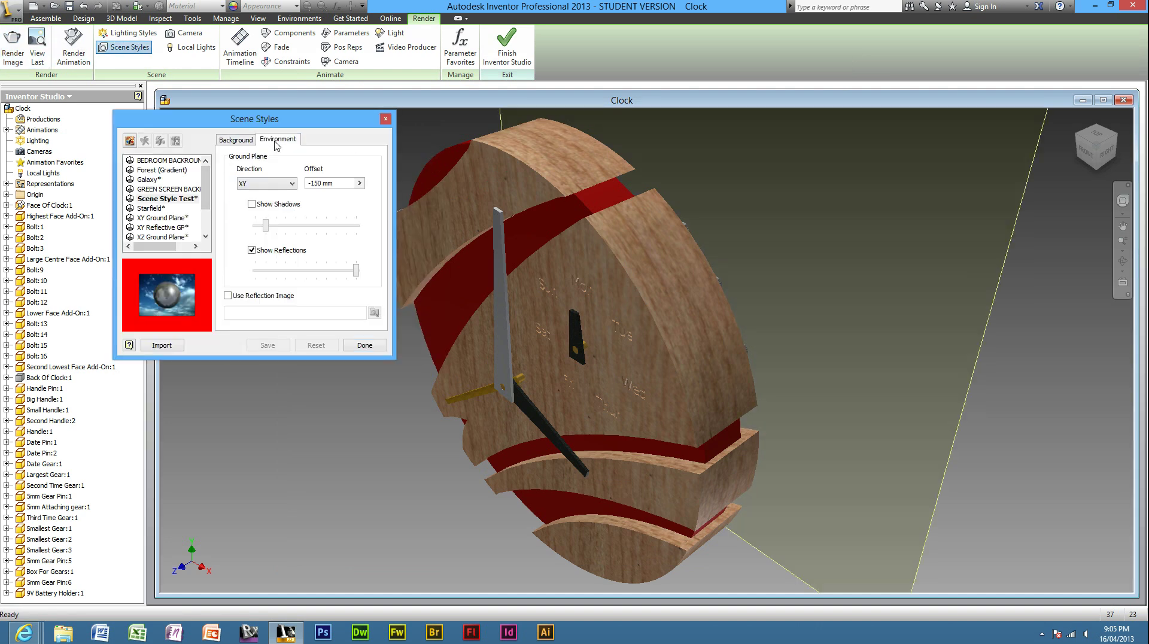
pyautogui.click(256, 247)
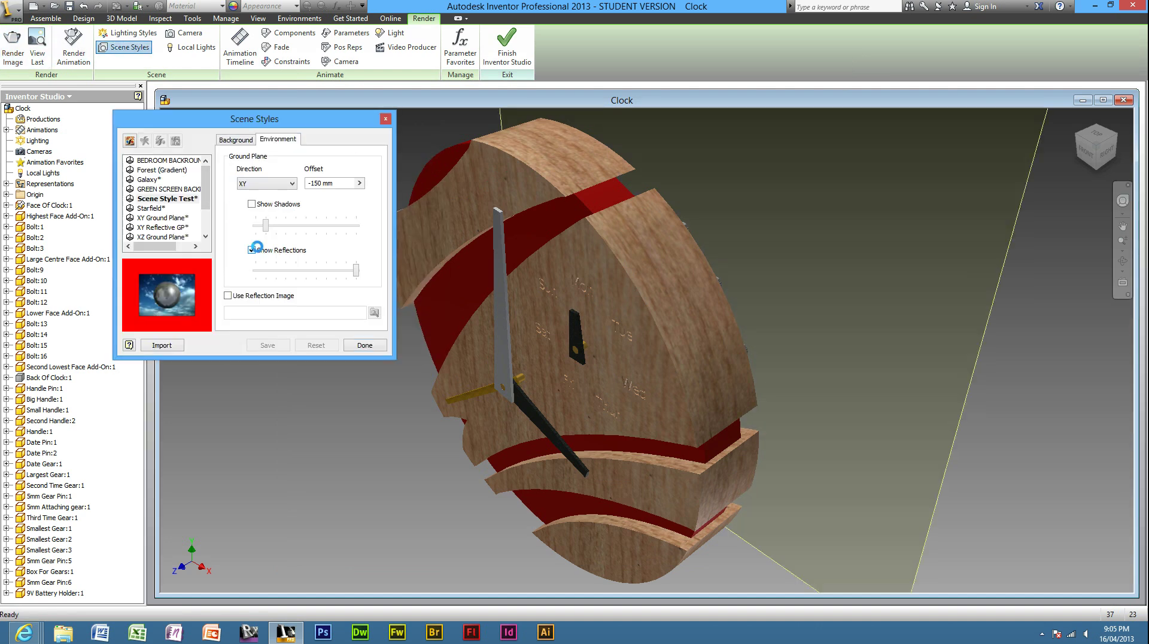
pyautogui.click(254, 142)
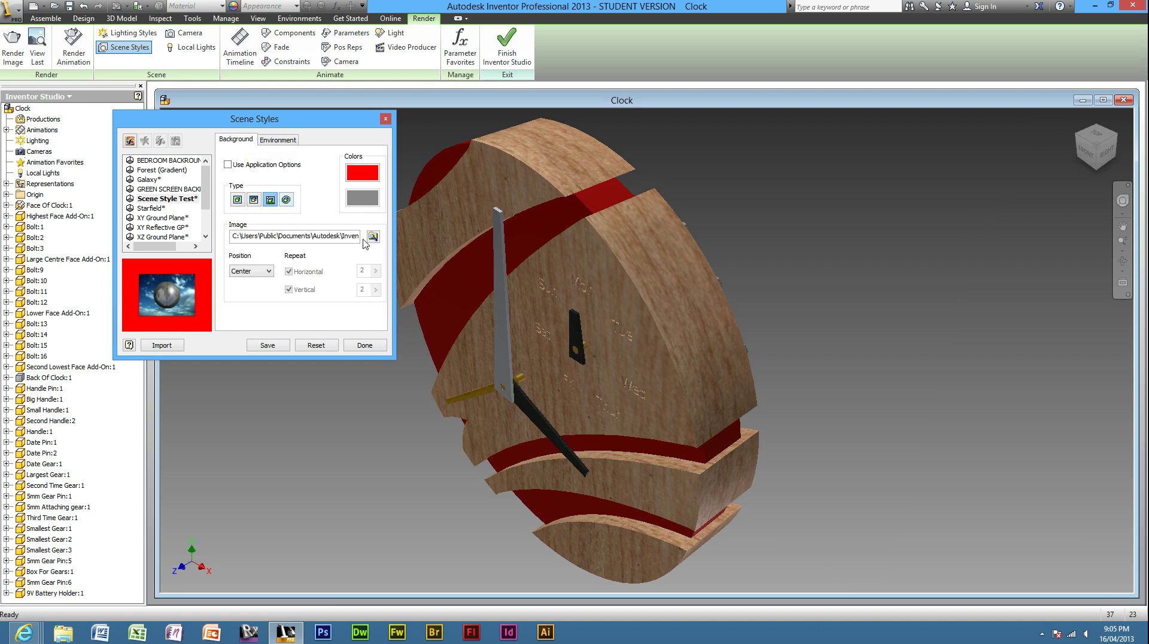
pyautogui.scroll(2, 528, 336)
pyautogui.scroll(-4, 577, 319)
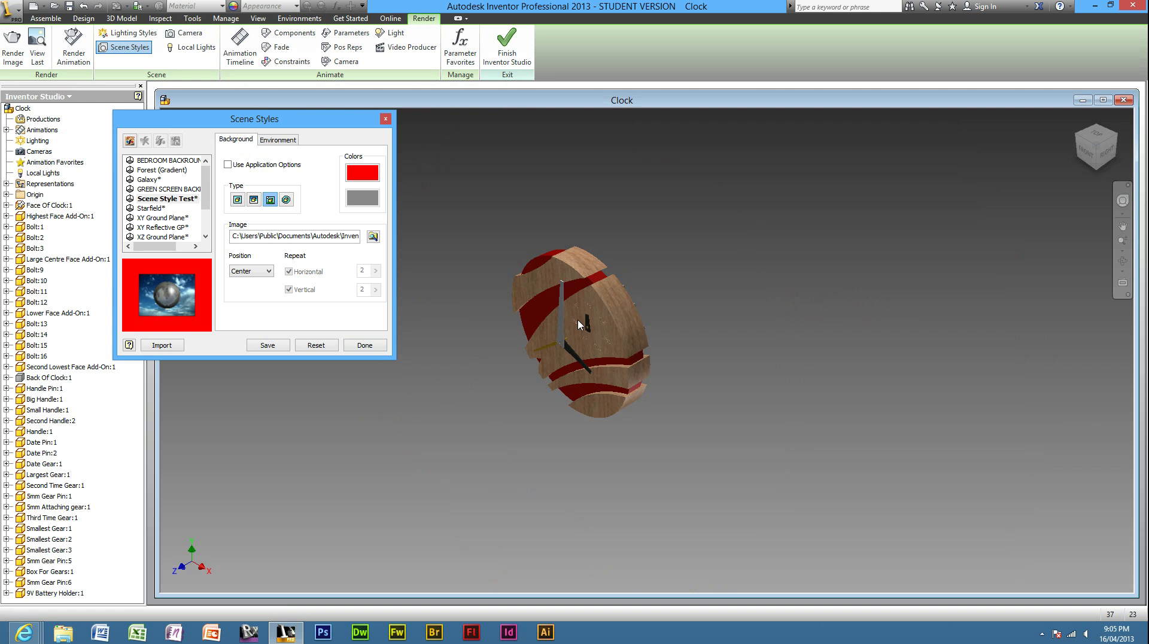
pyautogui.scroll(2, 577, 320)
pyautogui.click(288, 353)
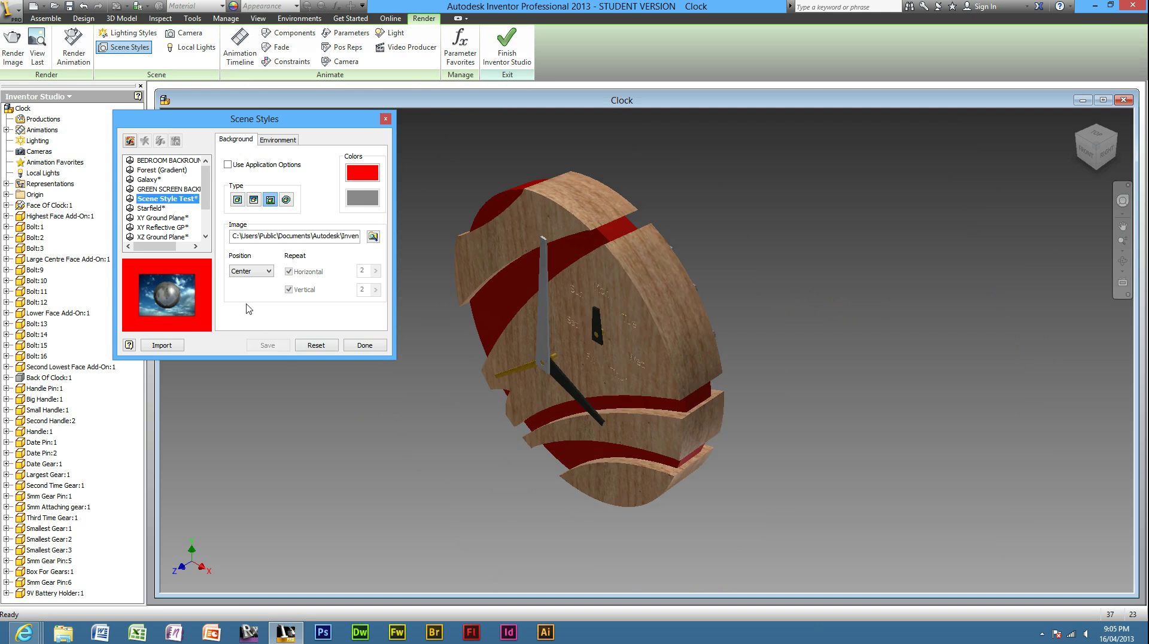
# Step: Render the clock again without reflections and close the render windows
pyautogui.click(13, 47)
pyautogui.click(362, 343)
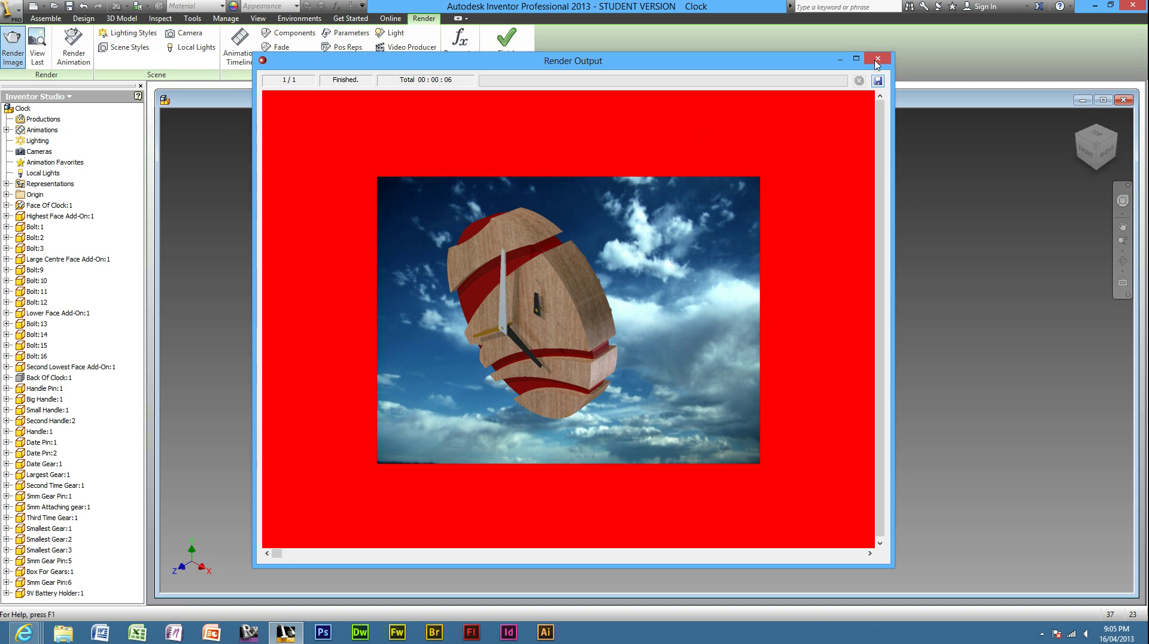
pyautogui.click(878, 59)
pyautogui.click(411, 344)
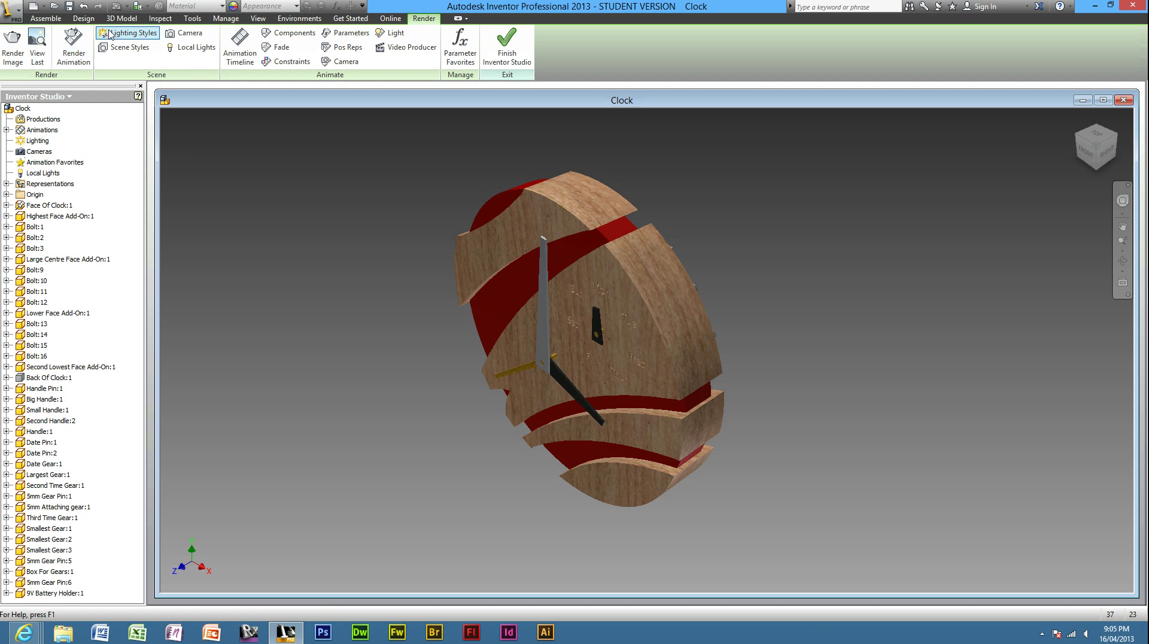
pyautogui.click(122, 36)
# Step: Add a new lighting style, rename Default 1 to Lighting Style Test, and expand its three lights
pyautogui.scroll(5, 639, 274)
pyautogui.scroll(5, 639, 269)
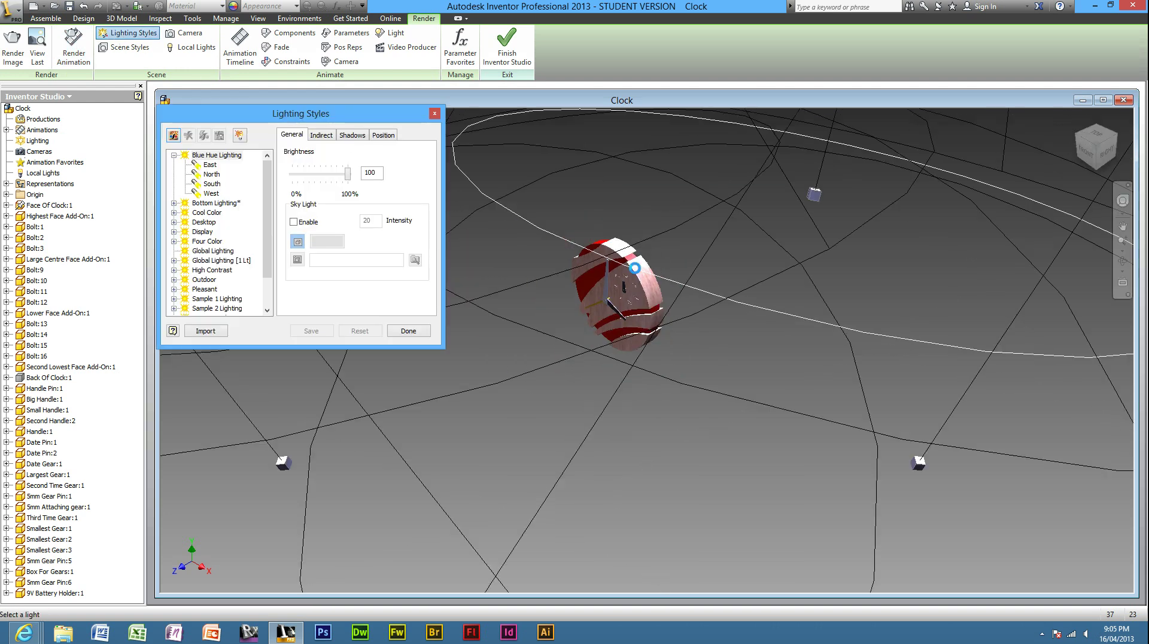
pyautogui.scroll(-5, 639, 251)
pyautogui.scroll(-3, 615, 308)
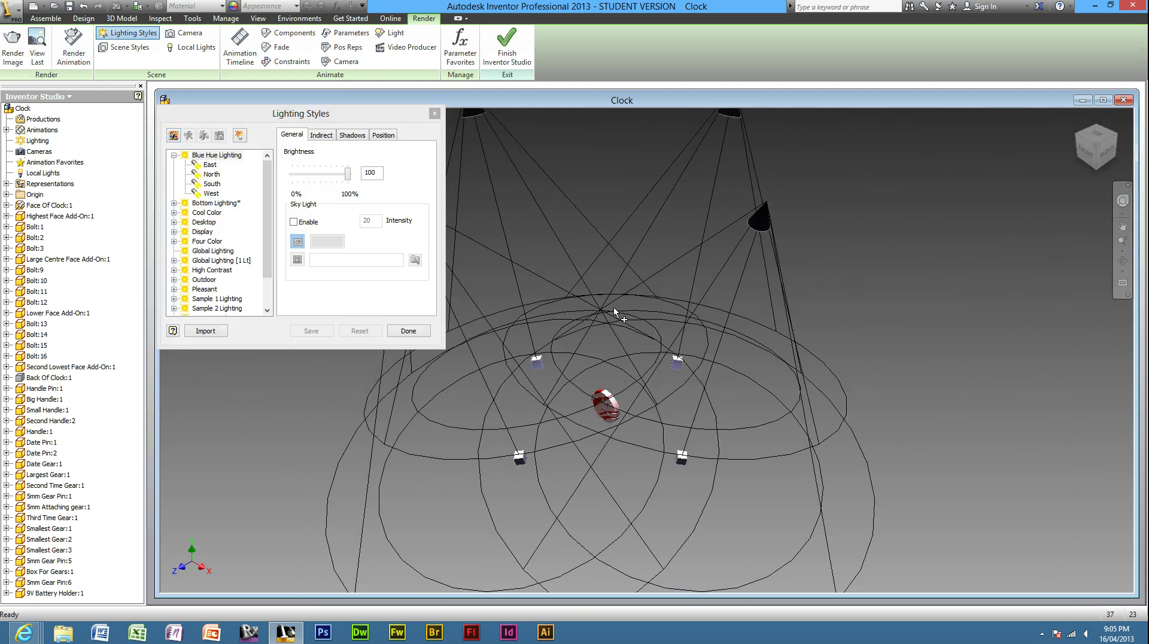
pyautogui.scroll(-2, 617, 375)
pyautogui.scroll(-2, 623, 366)
pyautogui.scroll(-3, 632, 374)
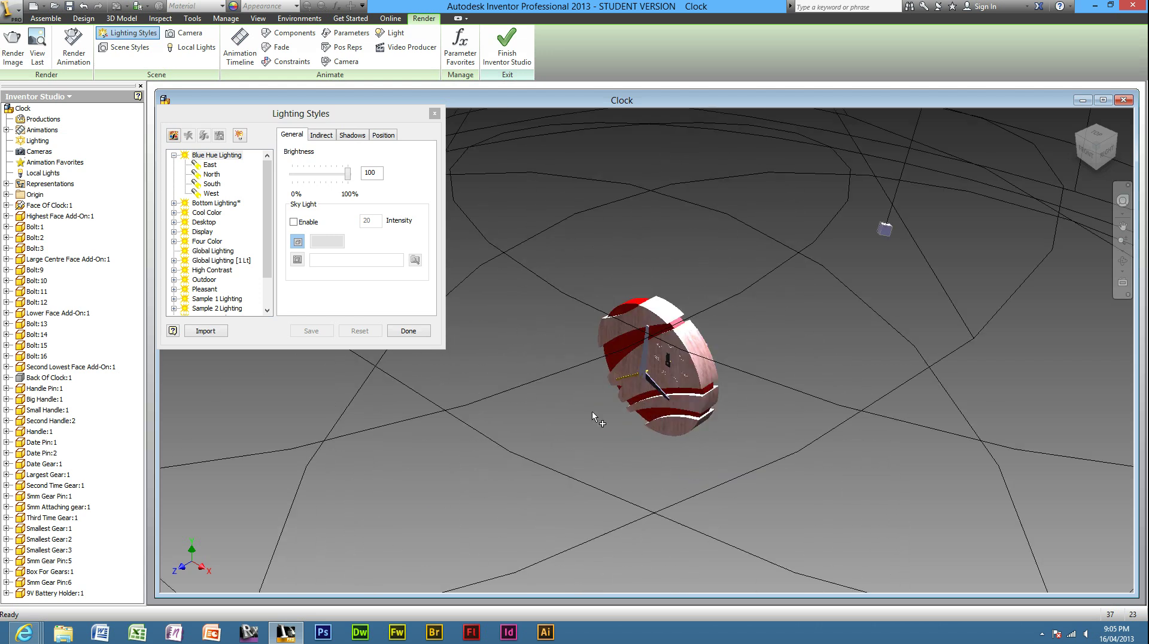
pyautogui.scroll(-2, 634, 375)
pyautogui.scroll(-2, 635, 374)
pyautogui.scroll(-2, 634, 374)
pyautogui.scroll(3, 635, 375)
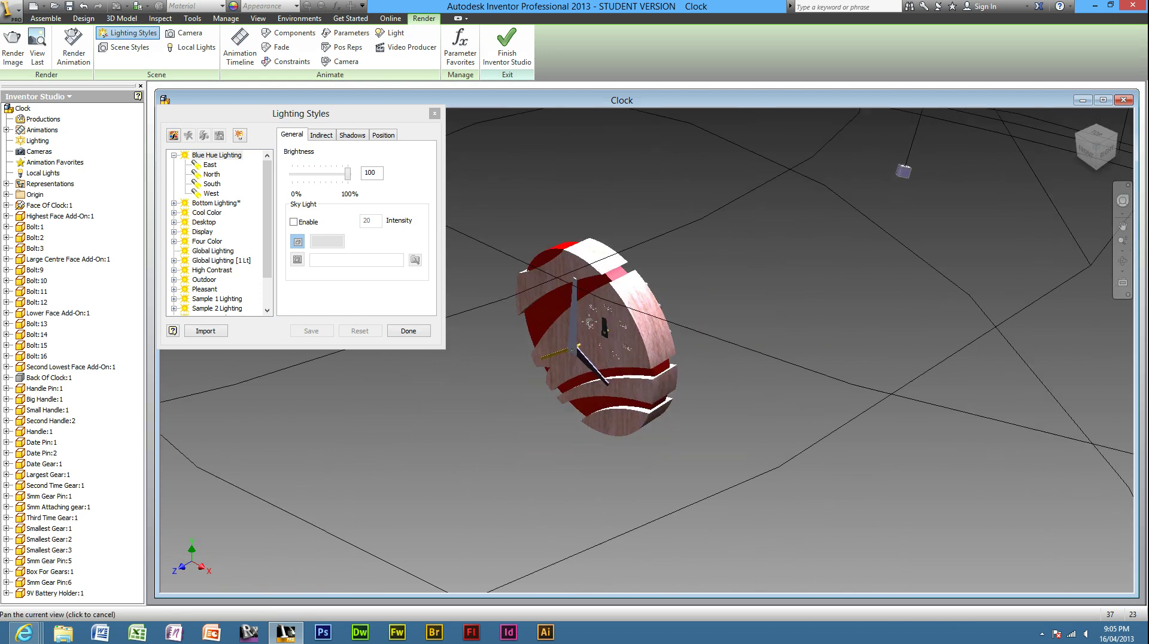
pyautogui.click(175, 137)
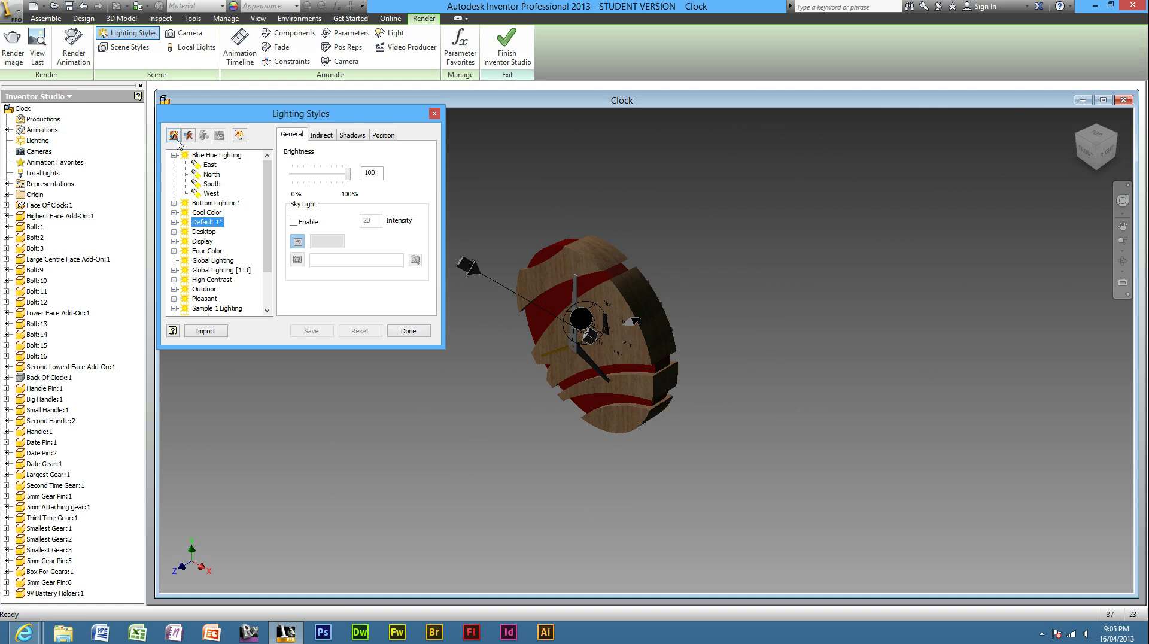
pyautogui.click(204, 222)
pyautogui.write('Lighting Style Test')
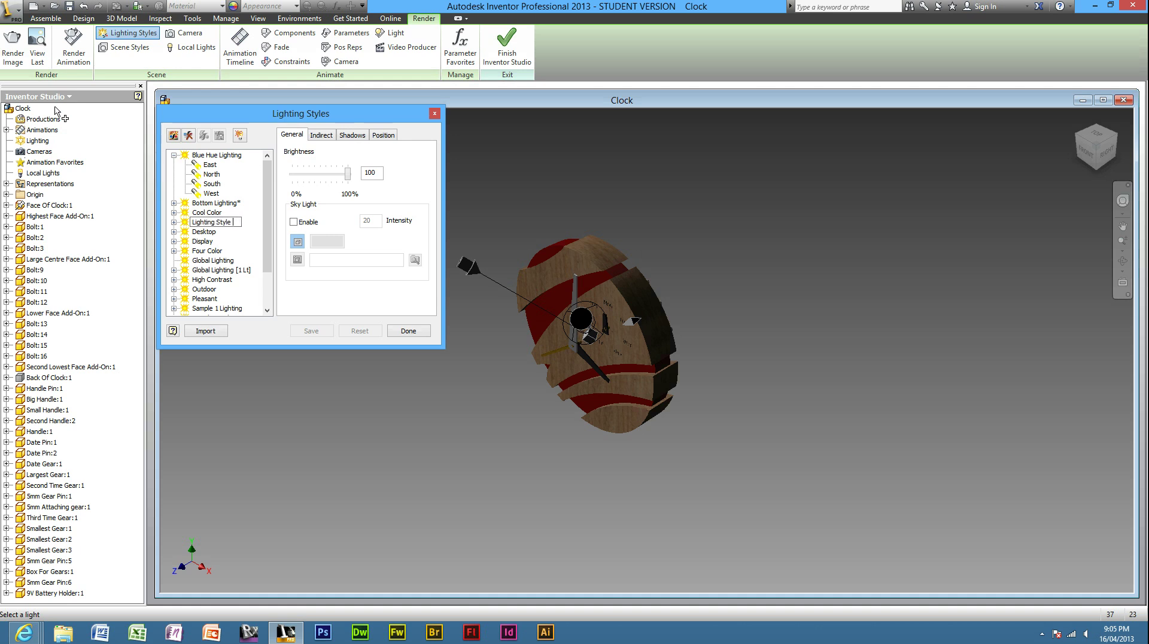
pyautogui.press('Return')
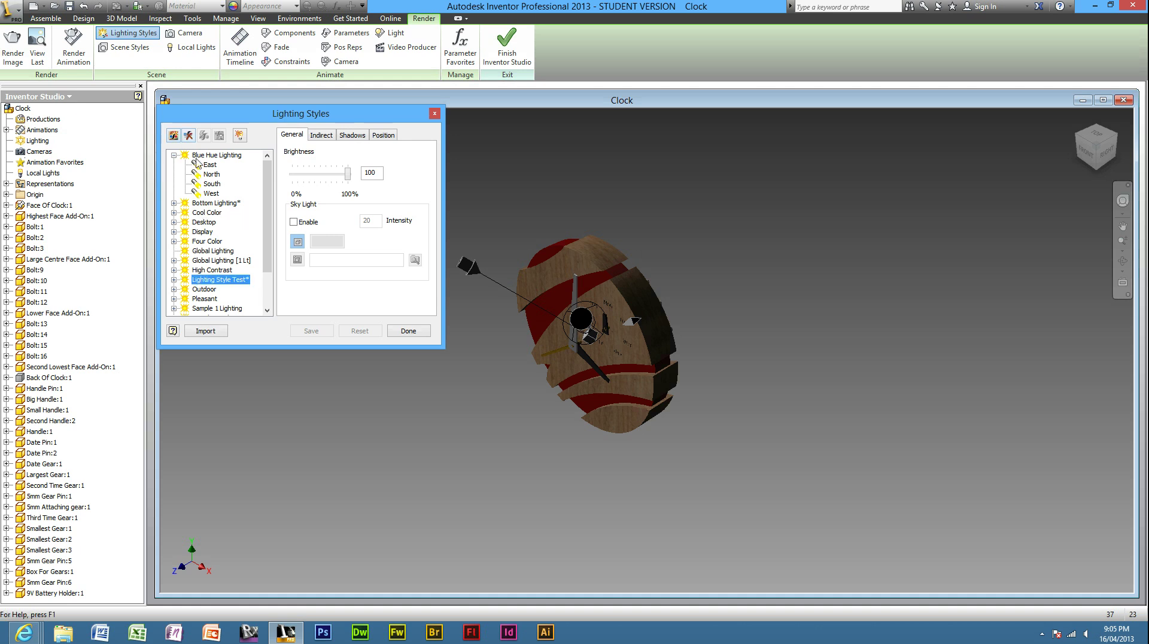
pyautogui.click(173, 280)
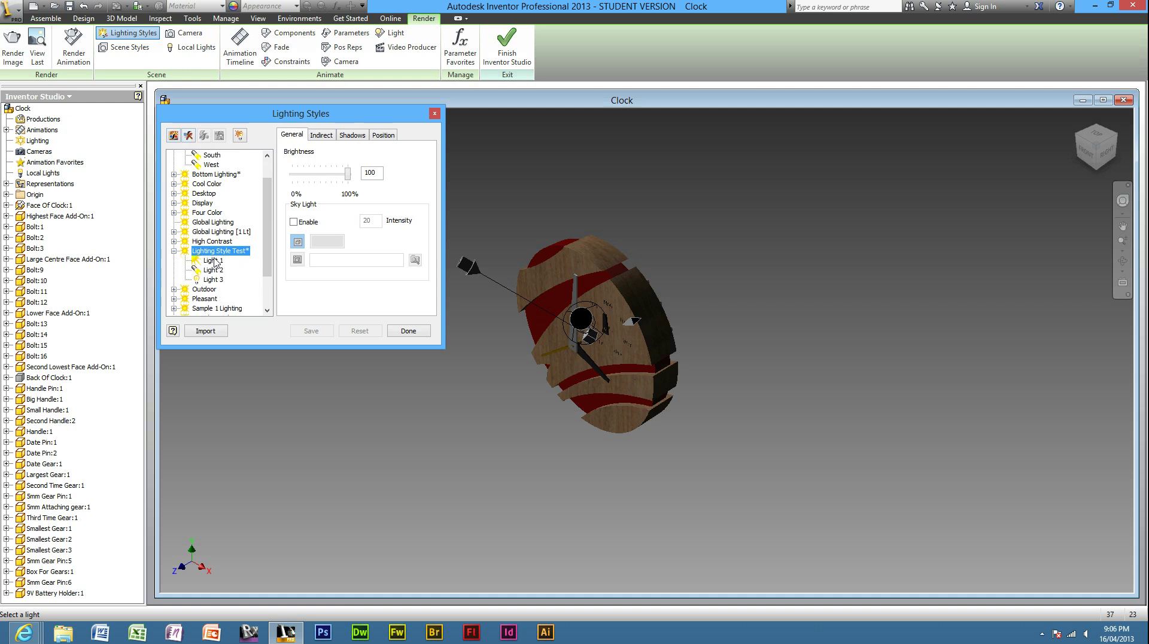
# Step: Set Light 1's intensity in Lighting Style Test to 100 and save the style
pyautogui.click(213, 261)
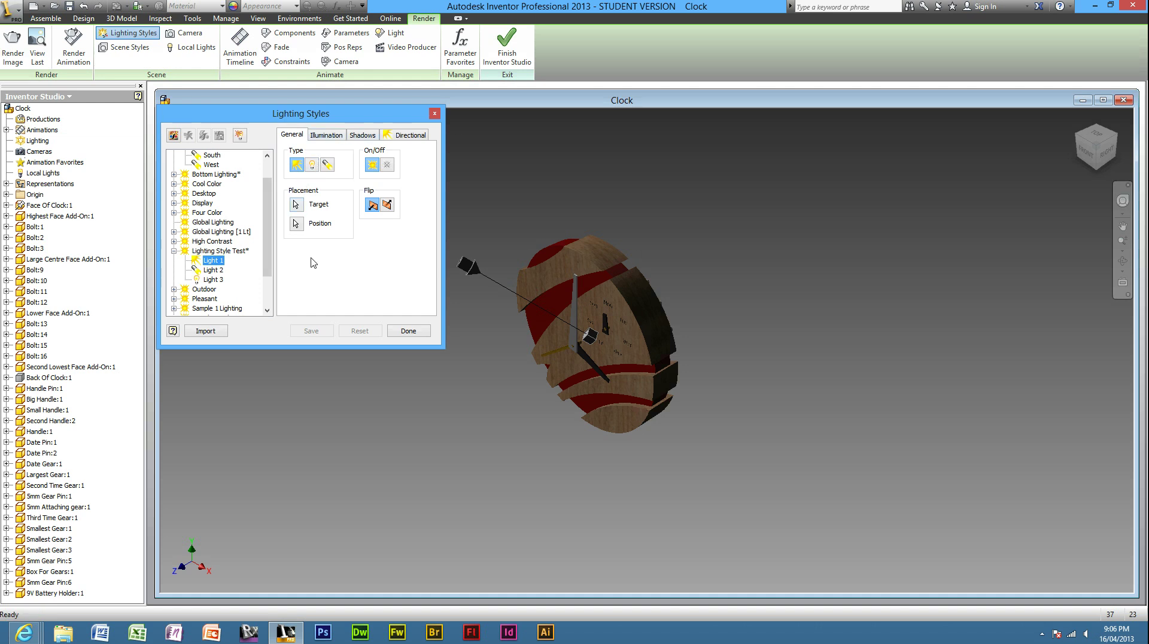
pyautogui.click(405, 137)
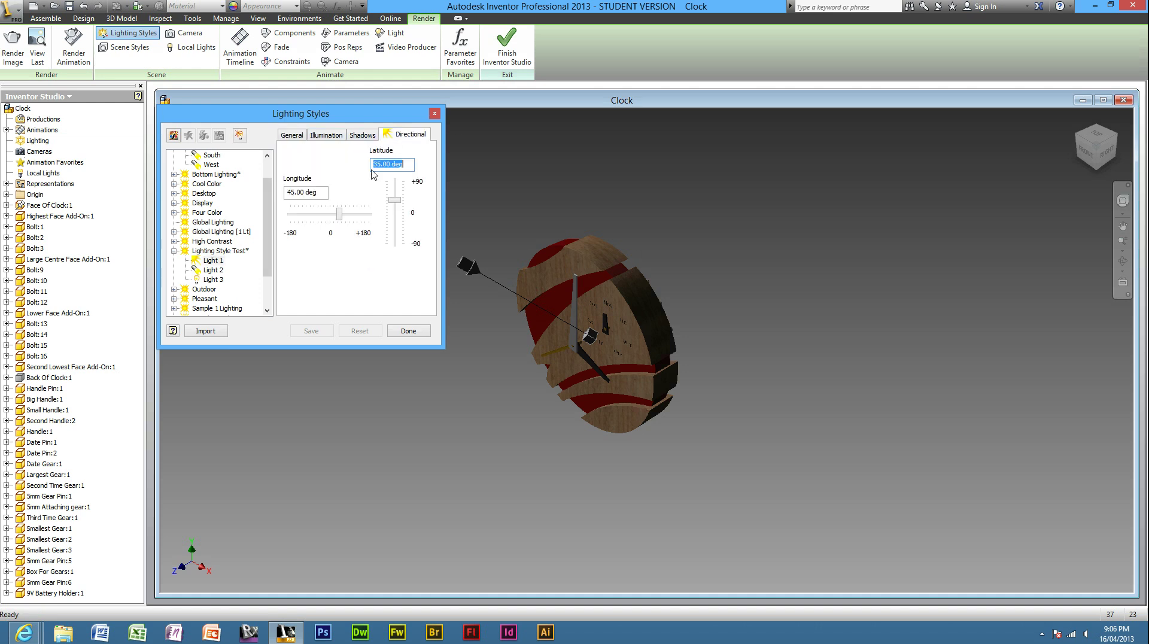
pyautogui.click(365, 137)
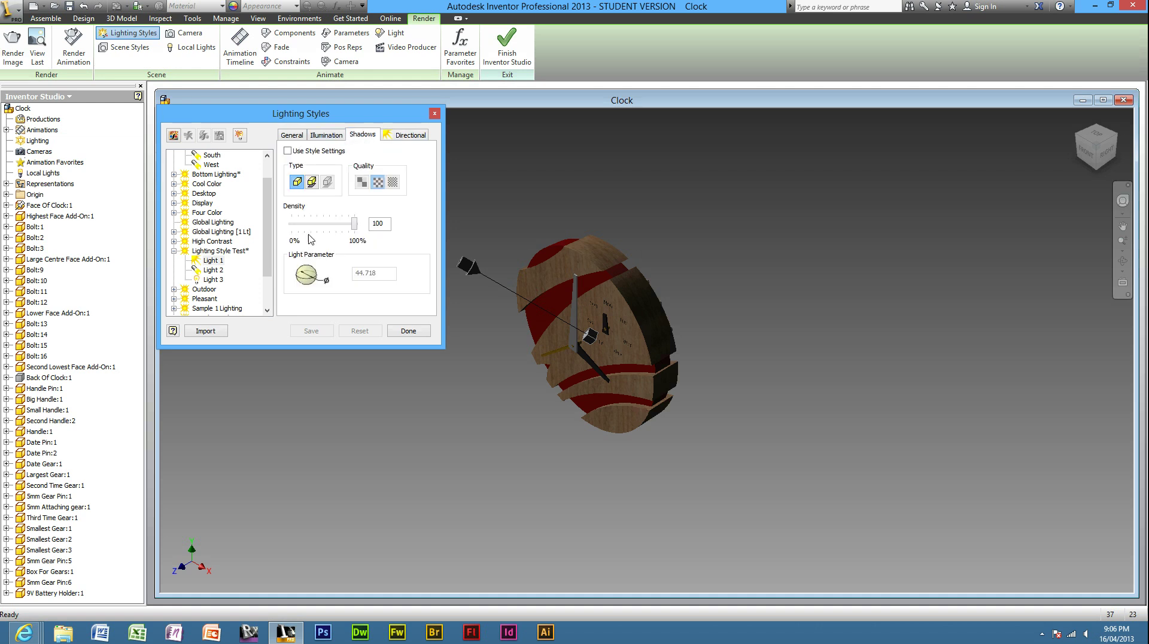
pyautogui.click(336, 139)
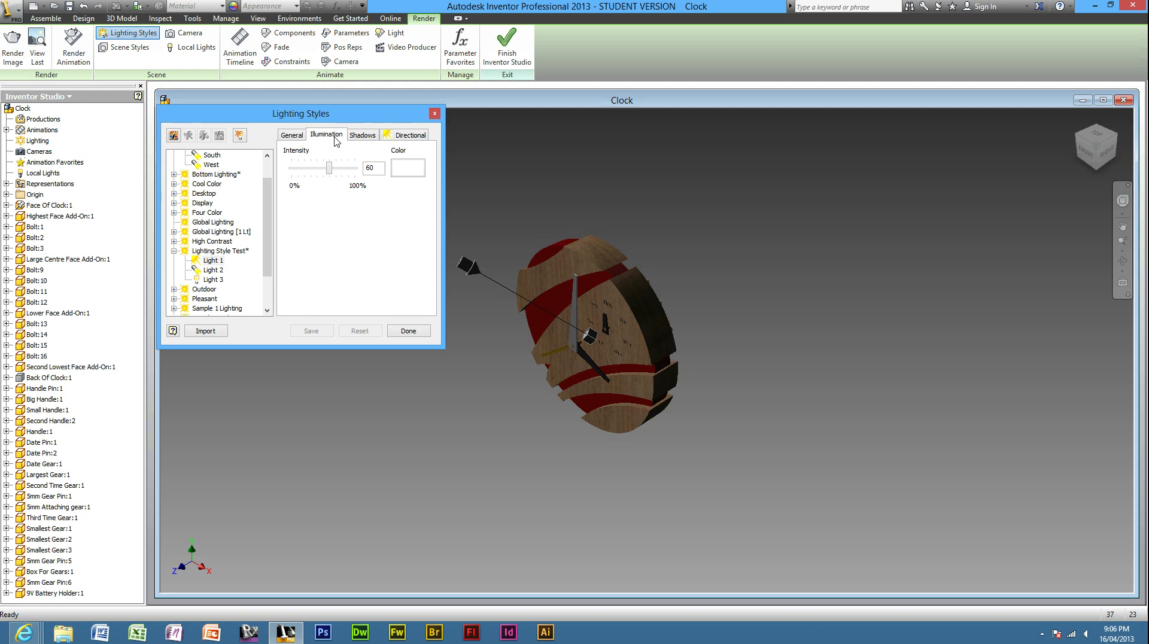
pyautogui.moveTo(328, 168)
pyautogui.mouseDown()
pyautogui.moveTo(315, 181)
pyautogui.moveTo(358, 177)
pyautogui.mouseUp()
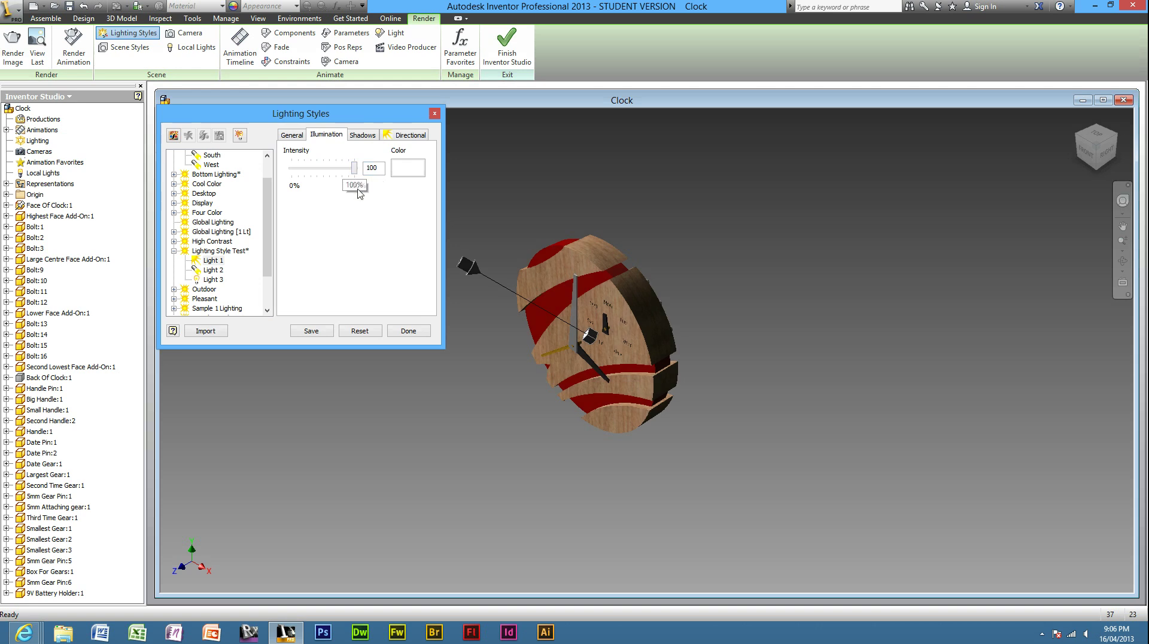
pyautogui.click(312, 330)
pyautogui.click(212, 262)
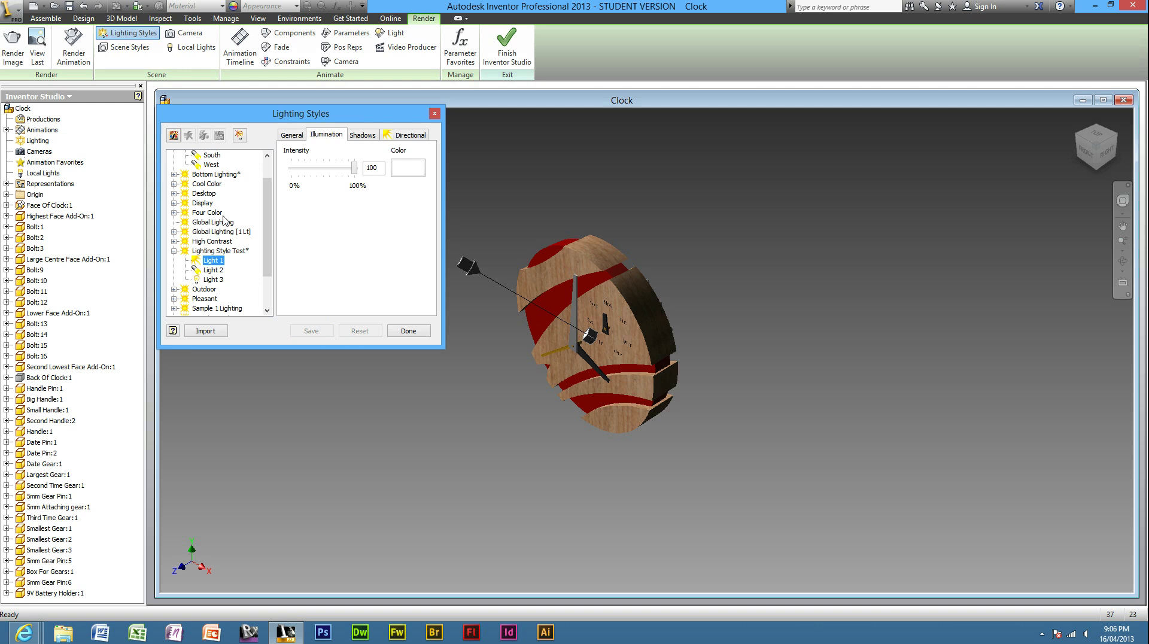
pyautogui.rightClick(206, 252)
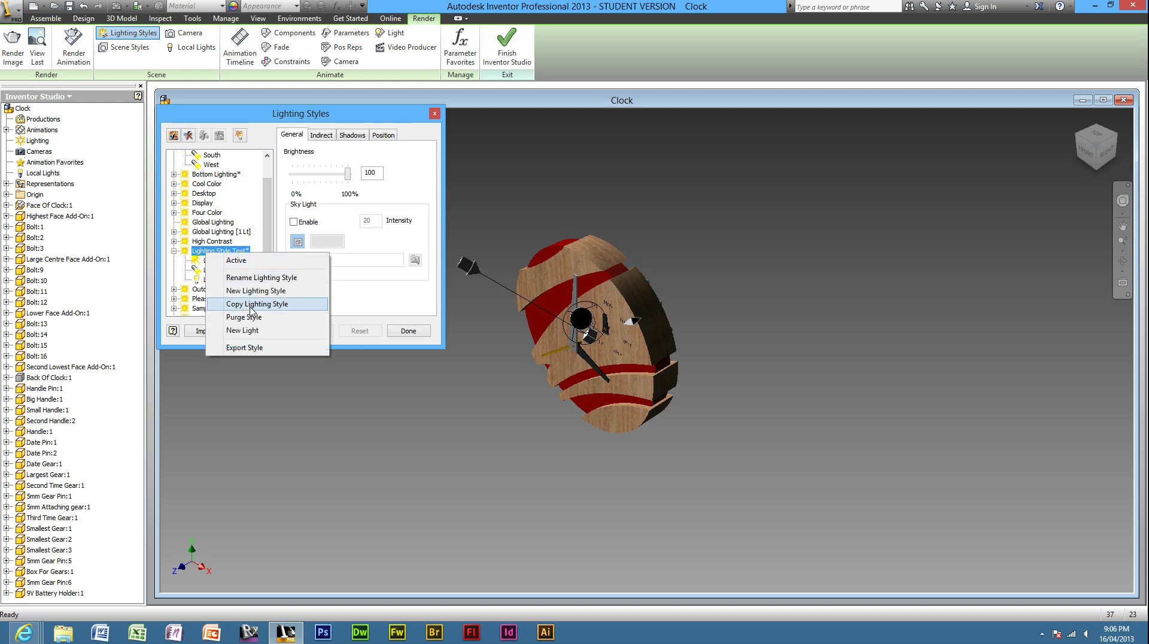
pyautogui.click(257, 277)
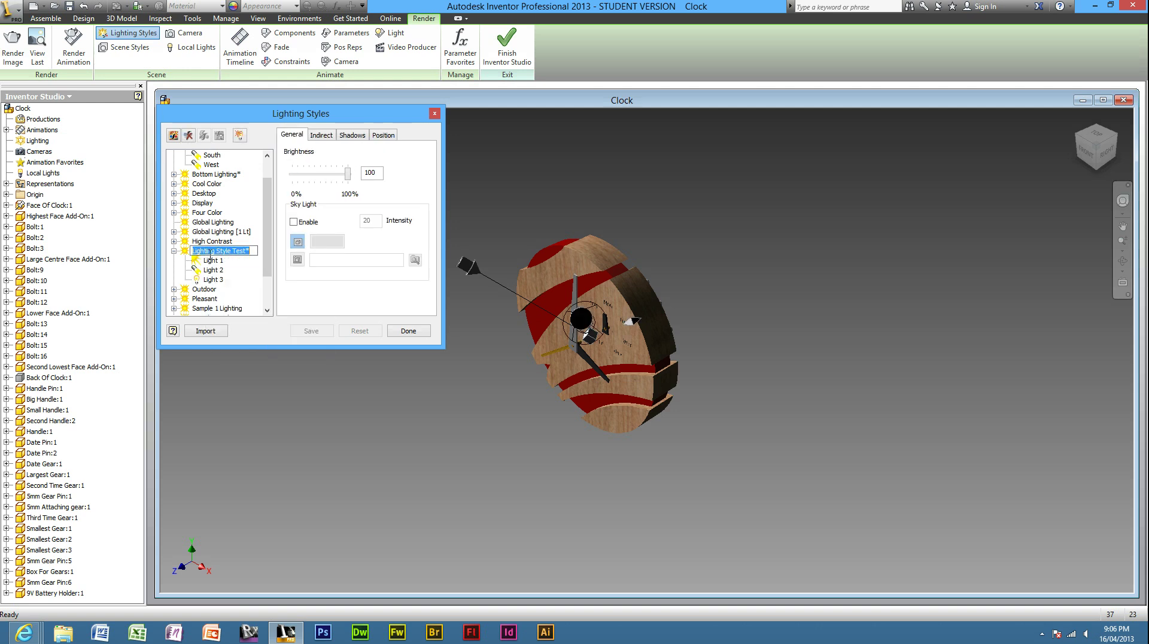
pyautogui.rightClick(209, 254)
pyautogui.press('Escape')
pyautogui.rightClick(203, 252)
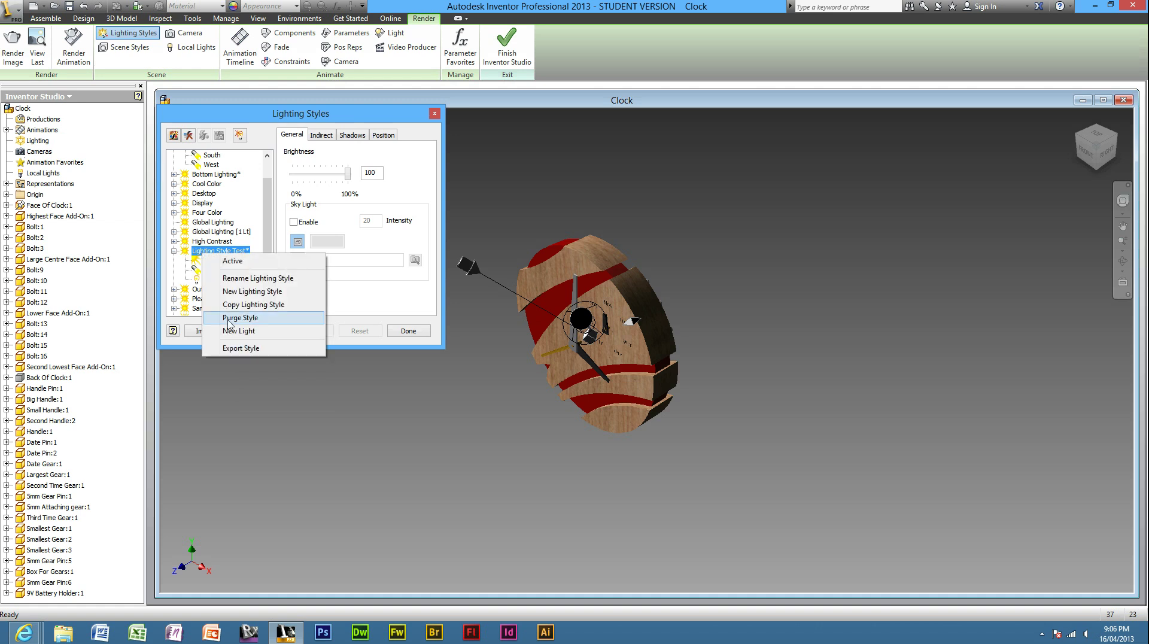
pyautogui.click(236, 331)
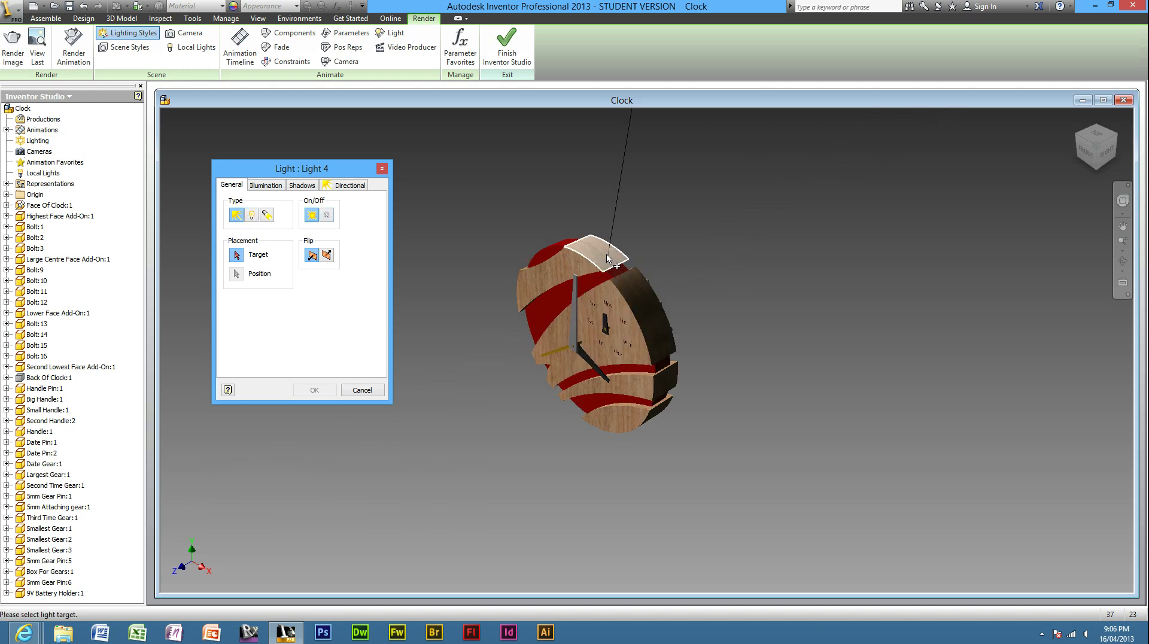
pyautogui.scroll(-3, 600, 251)
pyautogui.scroll(-5, 599, 251)
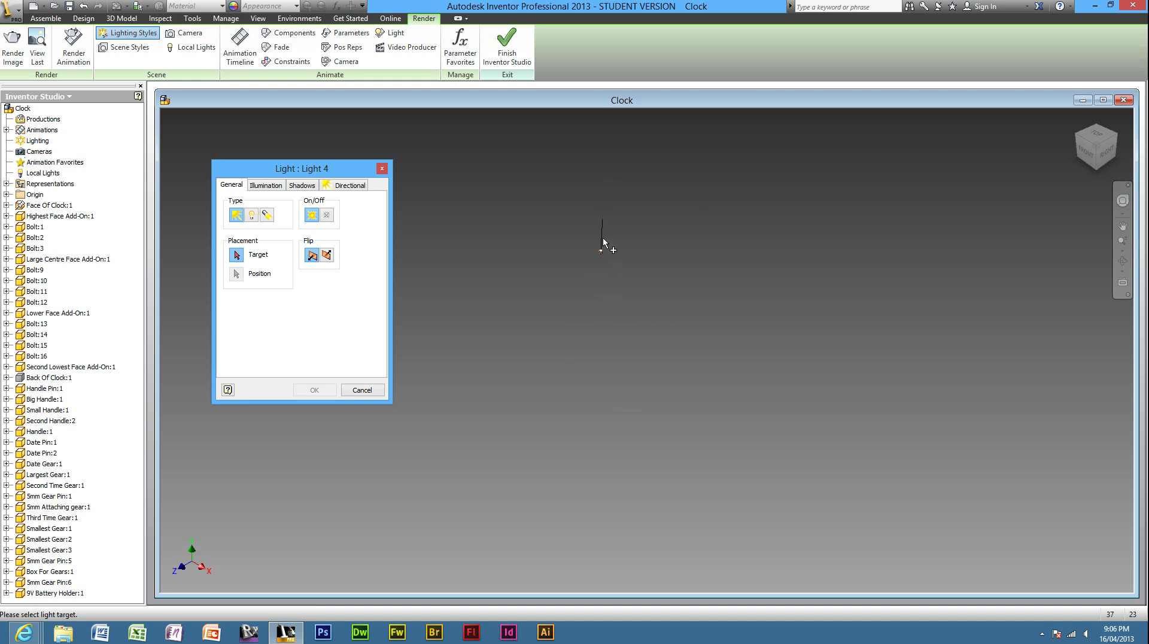
pyautogui.scroll(3, 601, 251)
pyautogui.scroll(5, 601, 251)
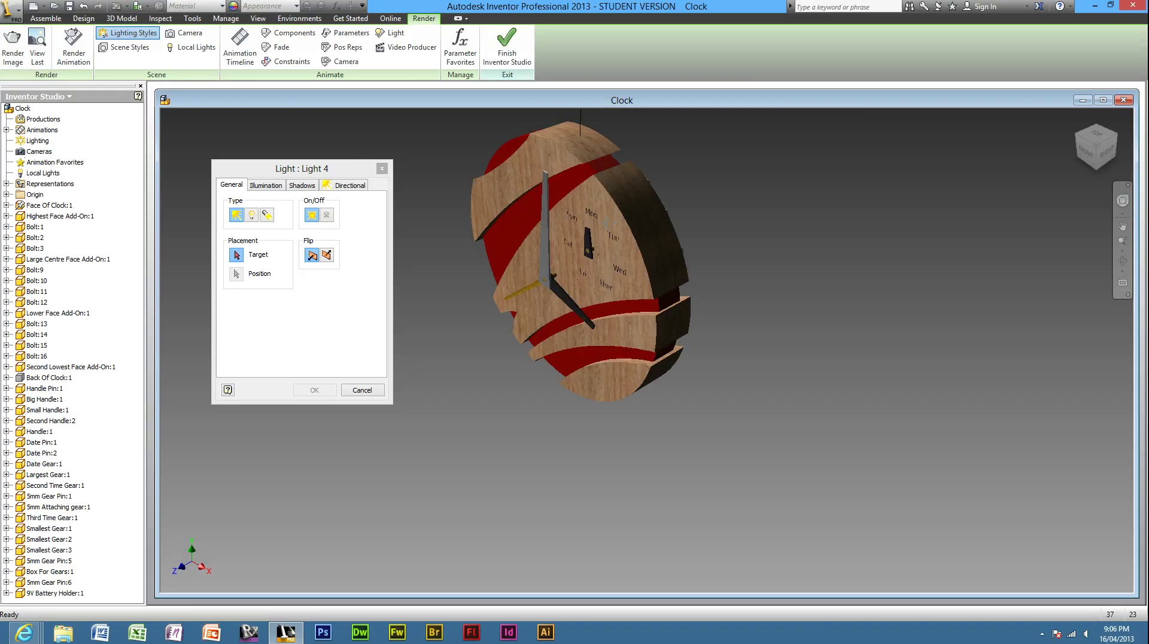
pyautogui.scroll(-3, 605, 263)
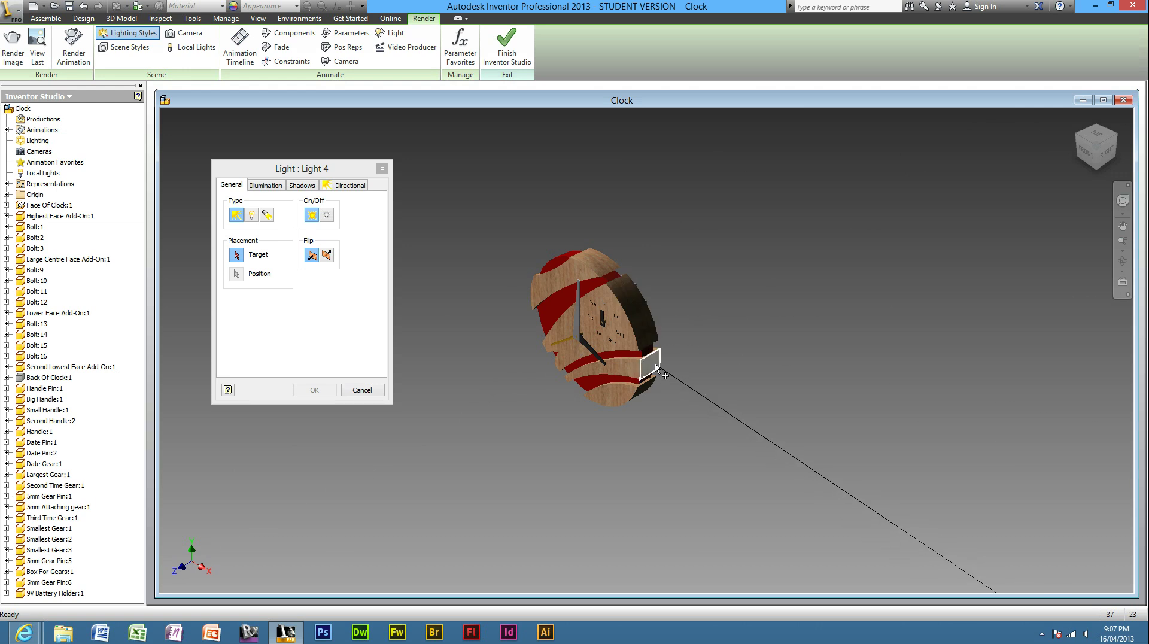
pyautogui.scroll(-3, 649, 362)
pyautogui.scroll(-3, 646, 360)
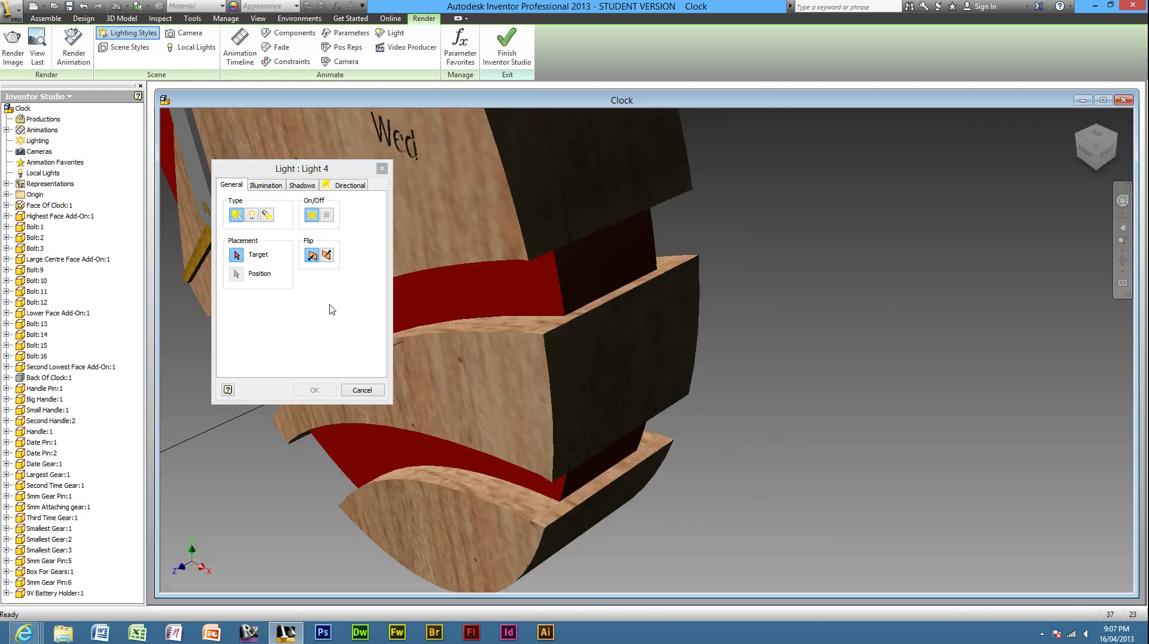
pyautogui.click(584, 351)
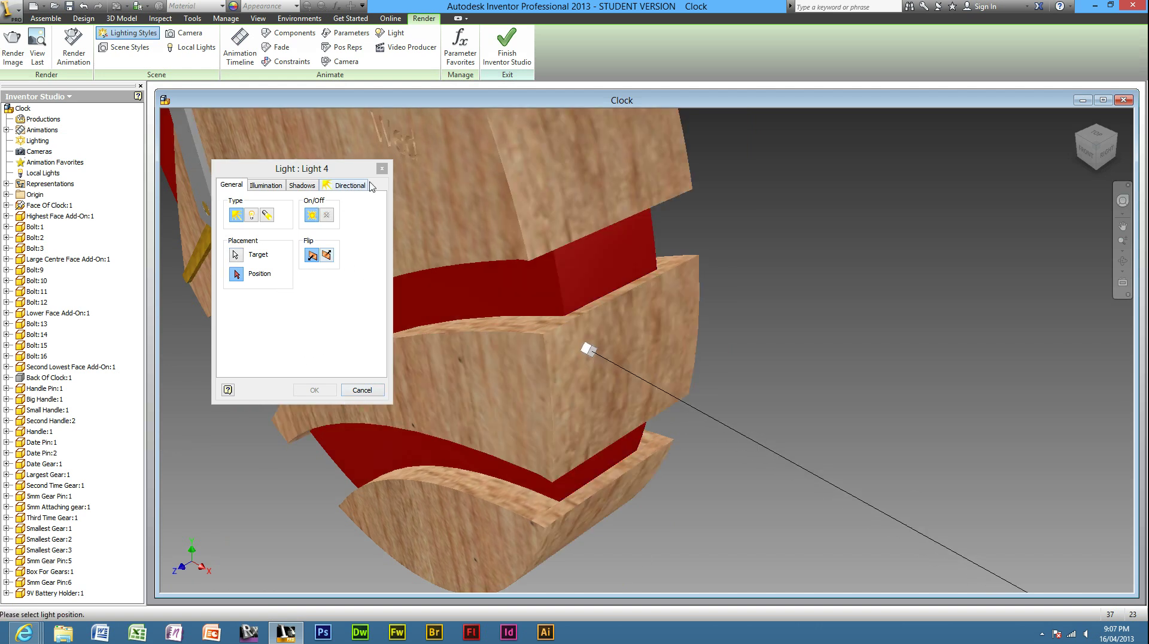
pyautogui.scroll(5, 449, 325)
pyautogui.click(363, 390)
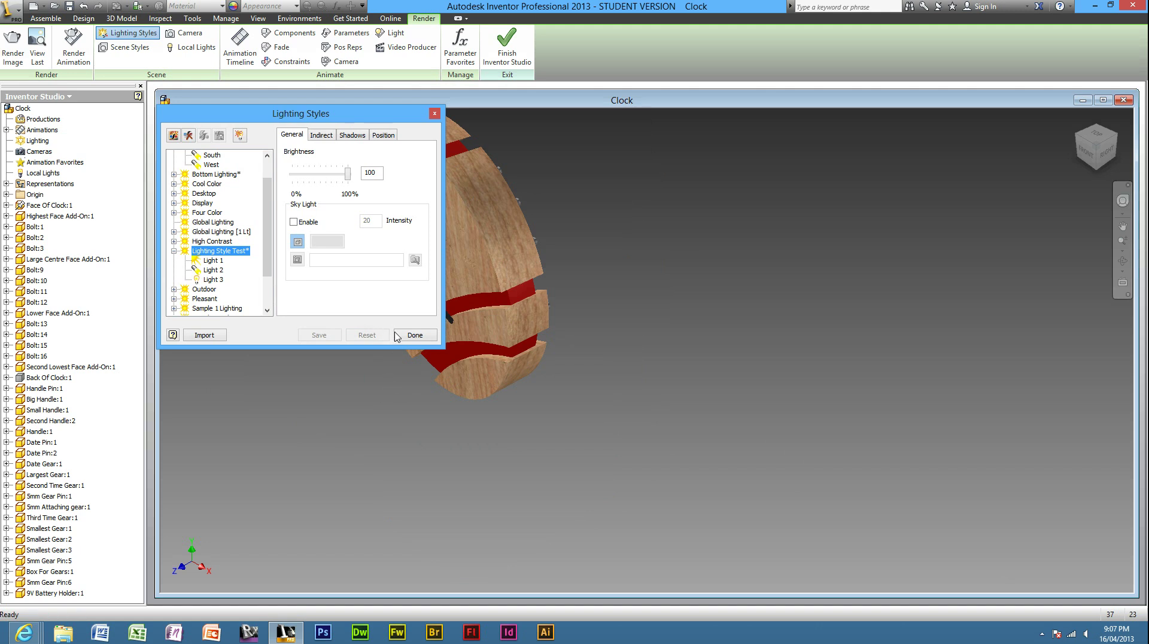
pyautogui.scroll(5, 447, 325)
# Step: Turn the clock to show its back and add a new spot light to Lighting Style Test
pyautogui.moveTo(447, 325); pyautogui.dragTo(584, 340, button='middle')
pyautogui.scroll(-2, 585, 340)
pyautogui.scroll(-2, 584, 340)
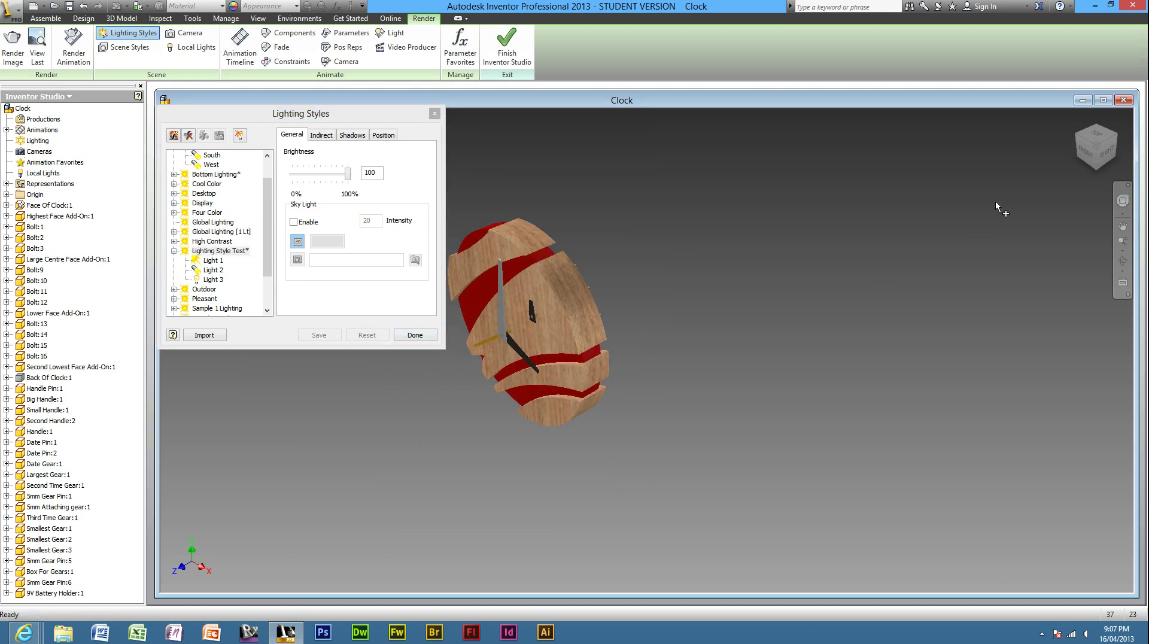
pyautogui.moveTo(1099, 146); pyautogui.dragTo(1071, 155)
pyautogui.keyDown('shift'); pyautogui.moveTo(521, 325); pyautogui.dragTo(538, 335, button='middle'); pyautogui.keyUp('shift')
pyautogui.click(200, 251)
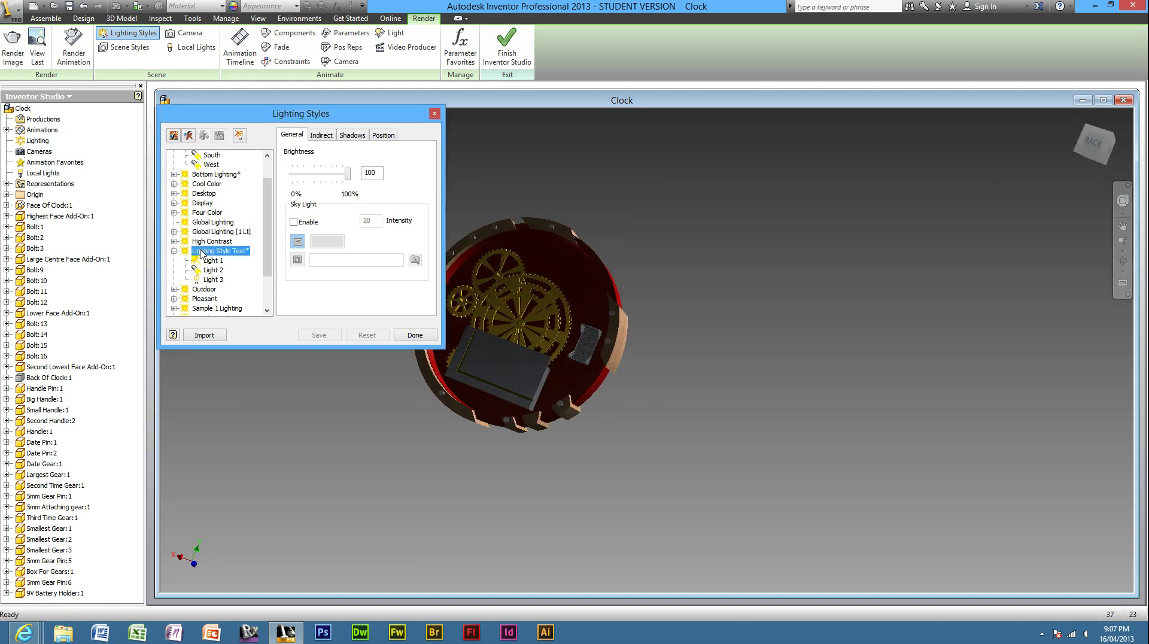
pyautogui.rightClick(200, 253)
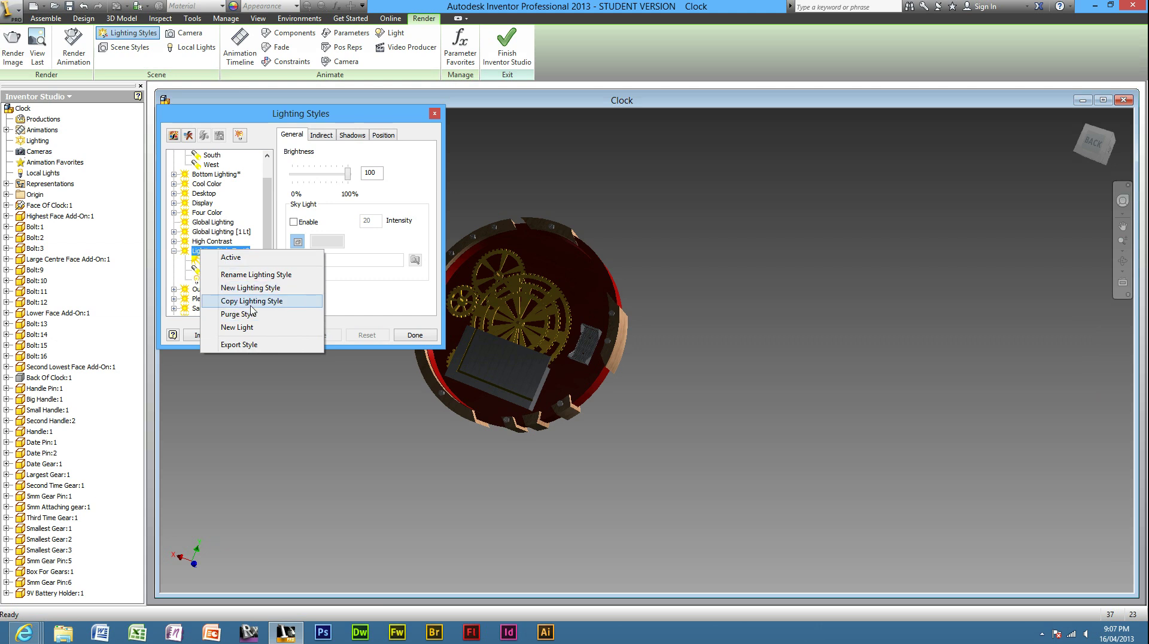
pyautogui.click(243, 327)
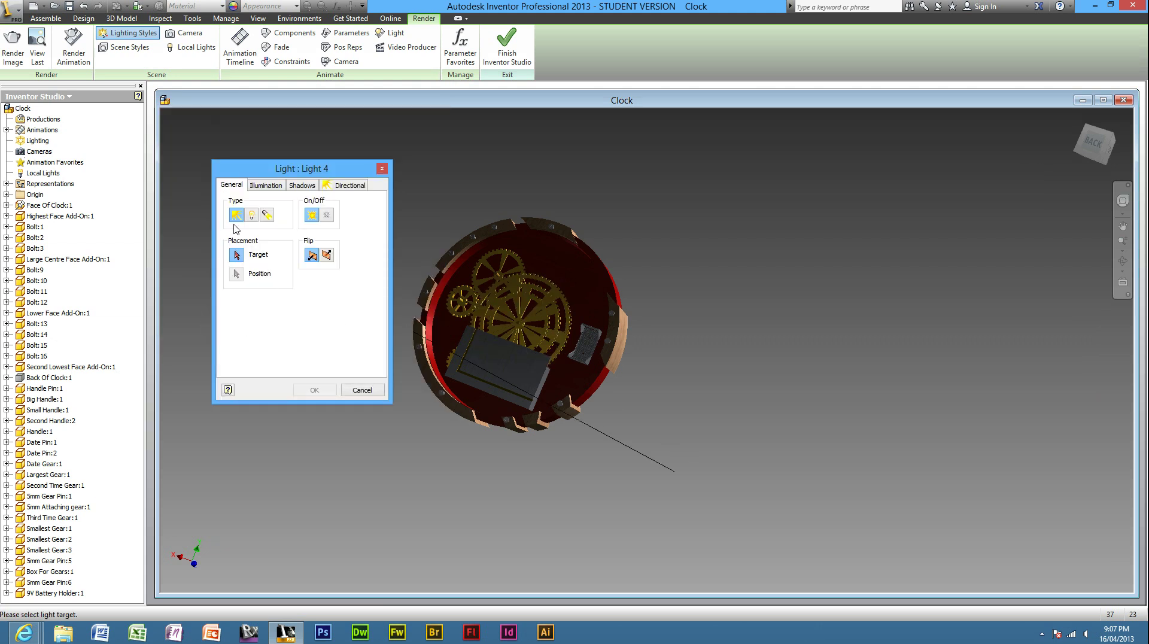
pyautogui.click(267, 214)
# Step: Aim the spotlight at the back gears and position it to their right
pyautogui.scroll(5, 553, 296)
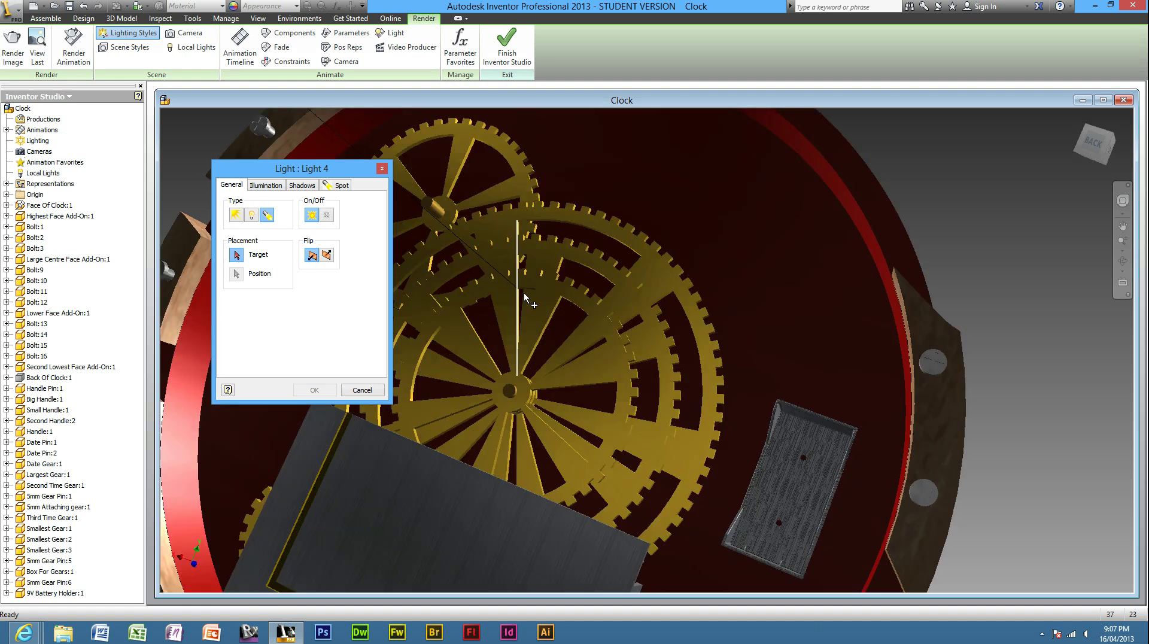
pyautogui.scroll(2, 553, 295)
pyautogui.scroll(-5, 556, 284)
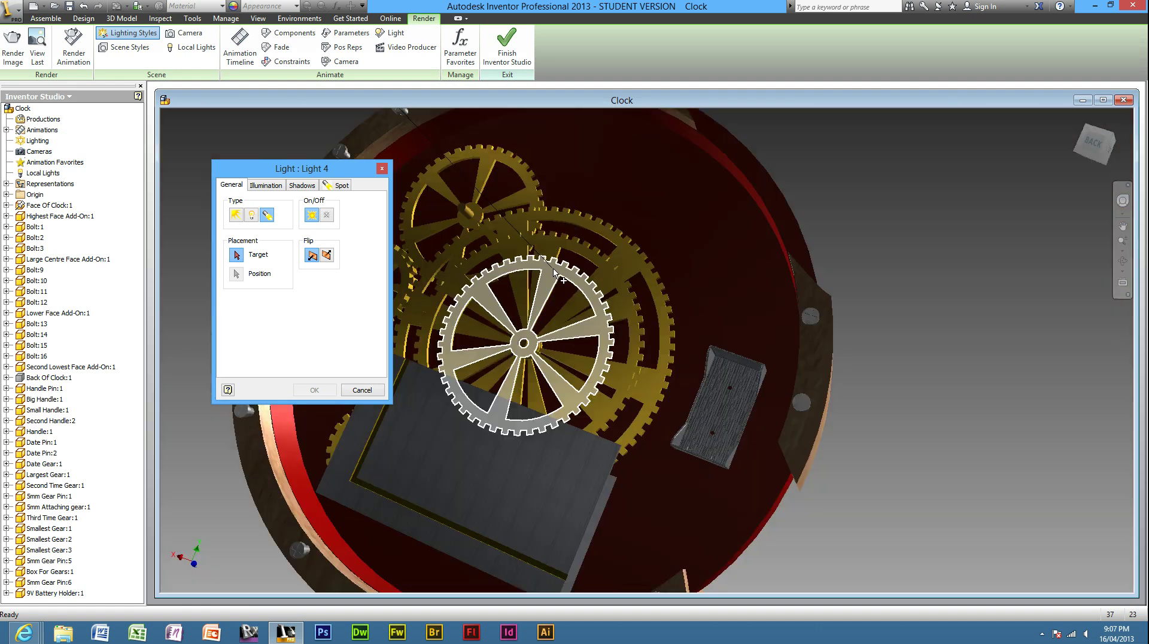
pyautogui.click(556, 280)
pyautogui.scroll(-2, 555, 280)
pyautogui.scroll(-3, 553, 299)
pyautogui.scroll(6, 552, 311)
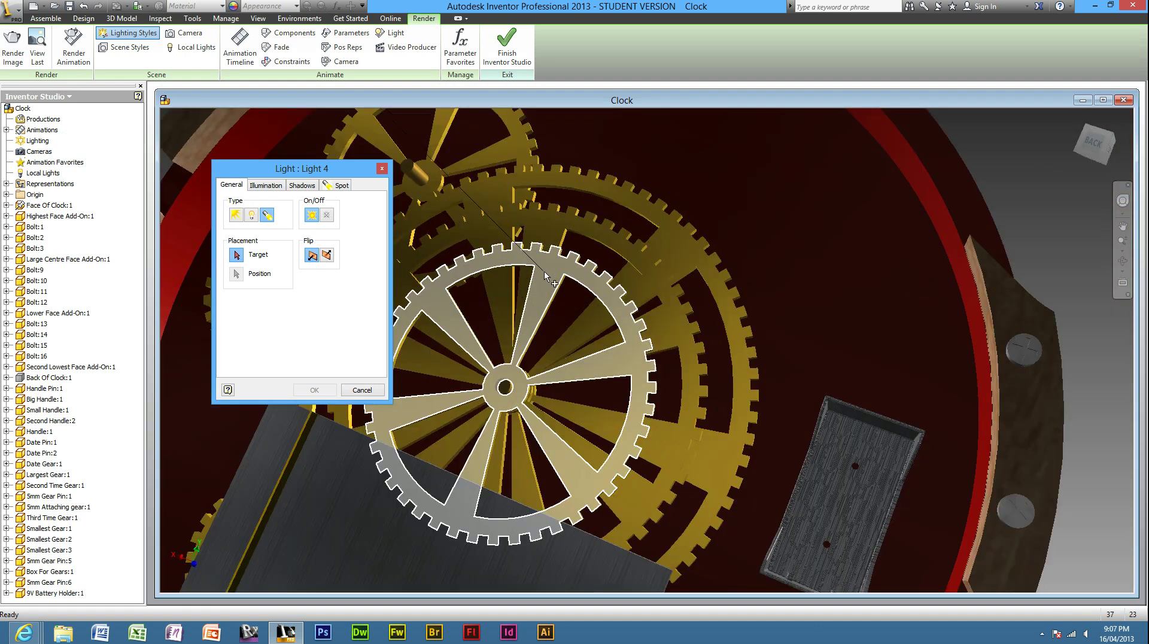
pyautogui.scroll(2, 551, 324)
pyautogui.scroll(-4, 551, 322)
pyautogui.scroll(-1, 554, 317)
pyautogui.scroll(2, 560, 314)
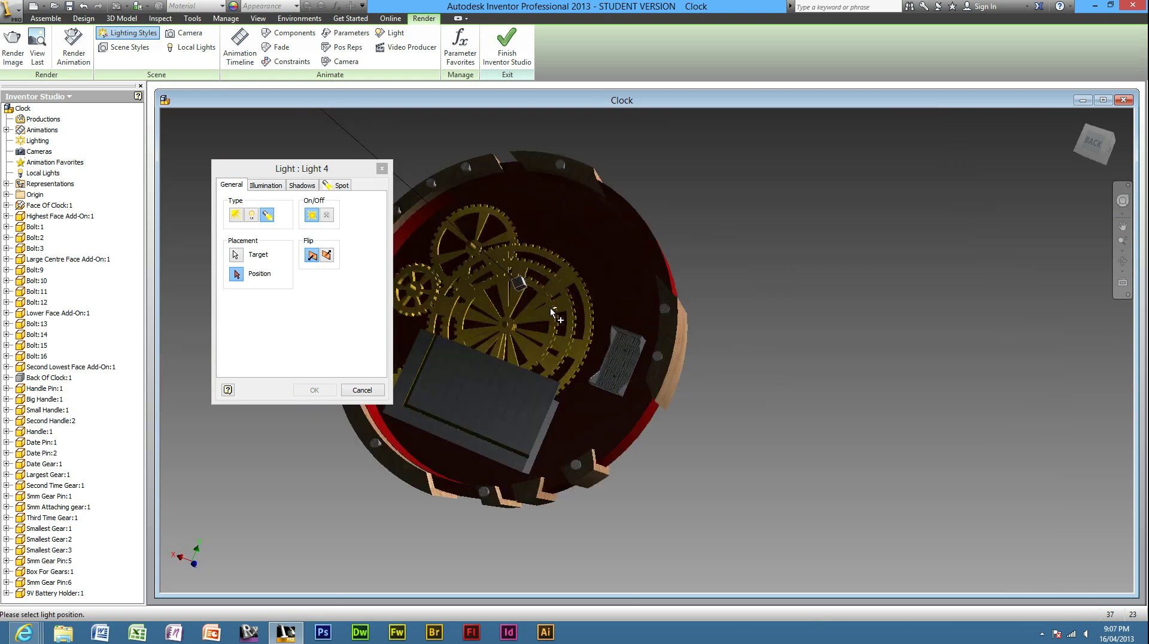
pyautogui.scroll(3, 567, 311)
pyautogui.scroll(-2, 568, 310)
pyautogui.click(800, 383)
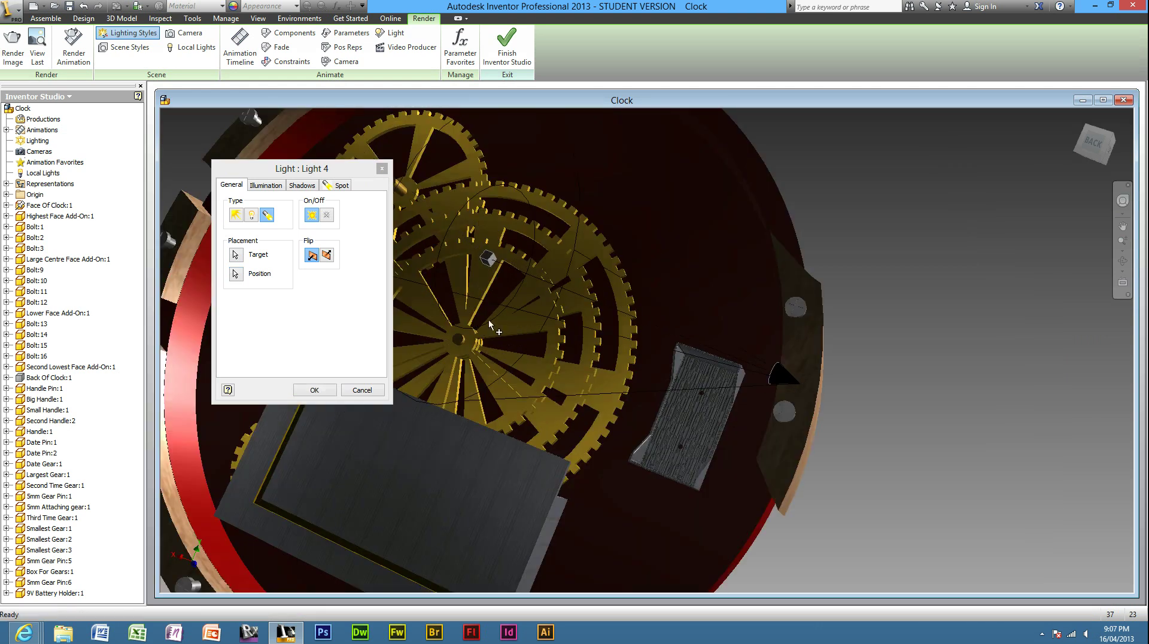
pyautogui.scroll(-4, 904, 352)
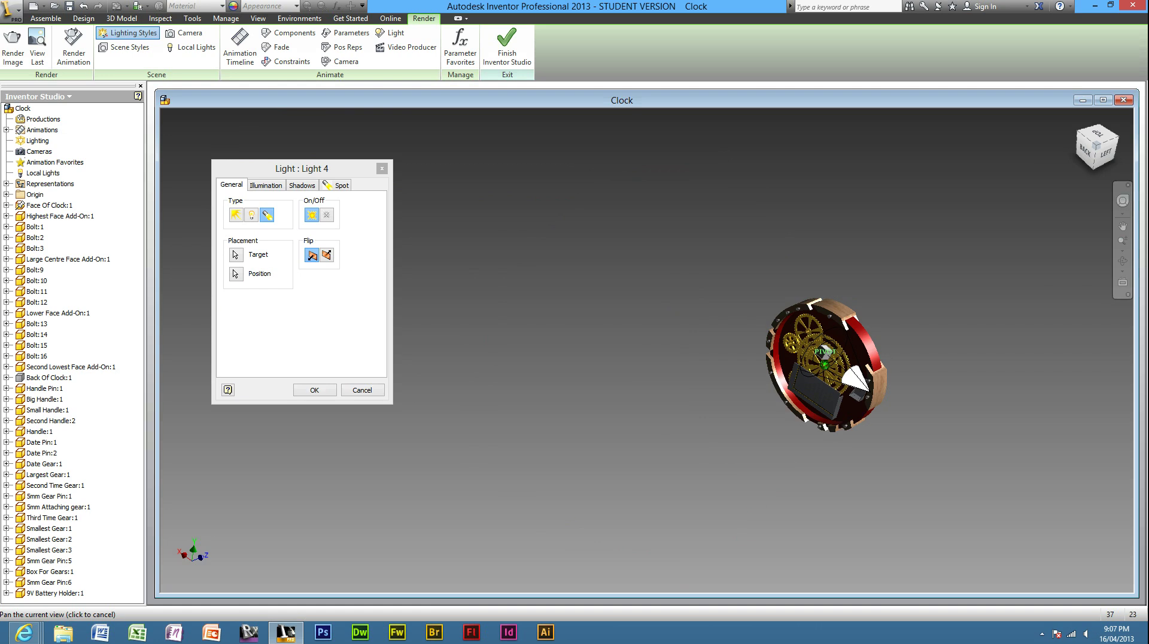
pyautogui.moveTo(1099, 160); pyautogui.dragTo(1104, 154)
# Step: Confirm the new Light 4 and close the lighting styles editor
pyautogui.click(314, 390)
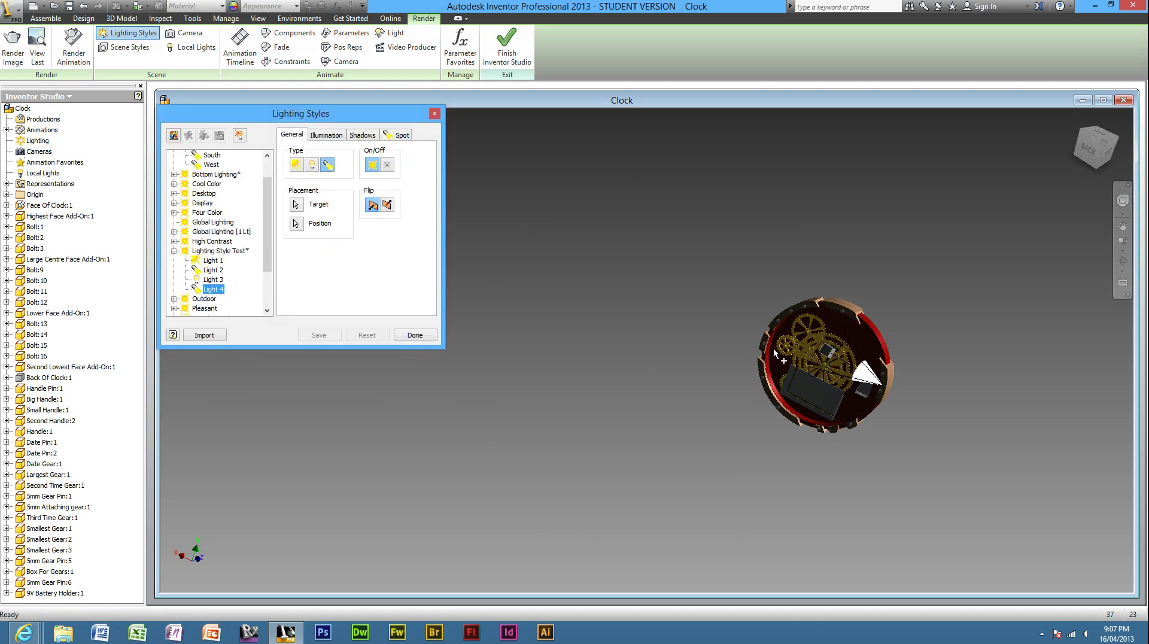
pyautogui.scroll(3, 774, 348)
pyautogui.scroll(4, 792, 380)
pyautogui.scroll(3, 718, 371)
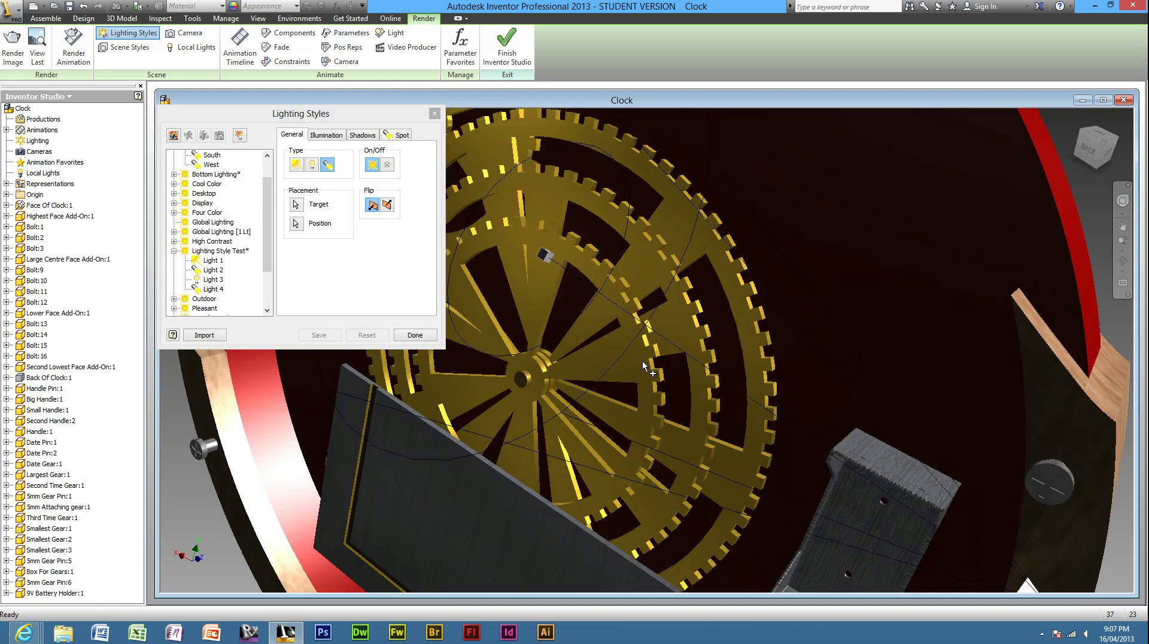
pyautogui.scroll(-3, 653, 364)
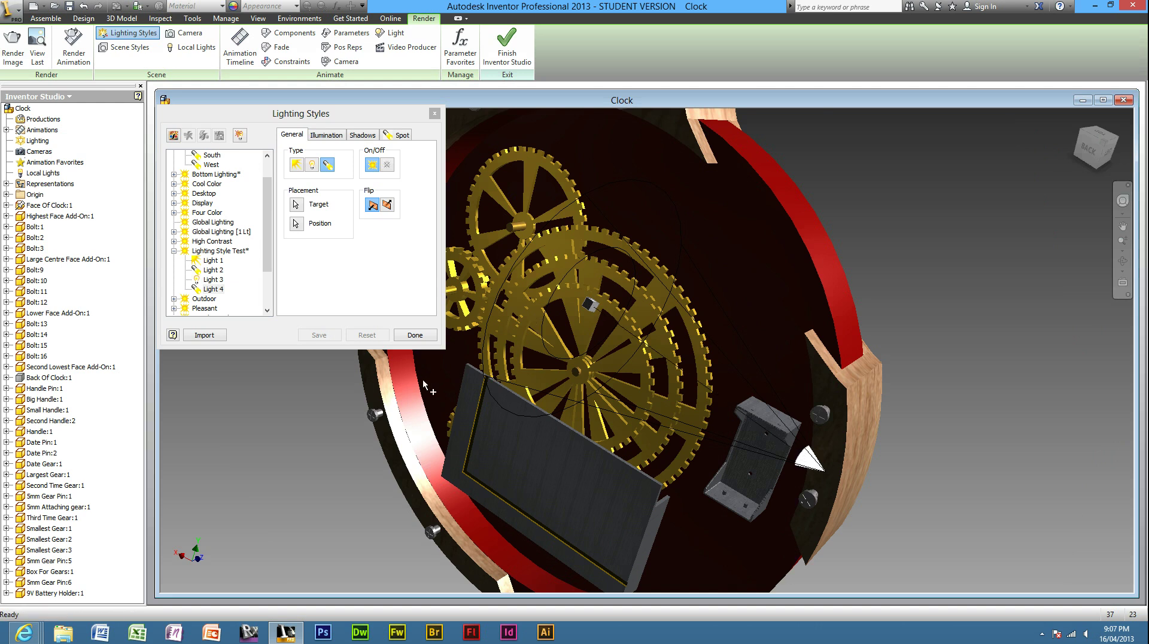
pyautogui.click(415, 335)
pyautogui.keyDown('shift'); pyautogui.moveTo(649, 321); pyautogui.dragTo(671, 267, button='middle'); pyautogui.keyUp('shift')
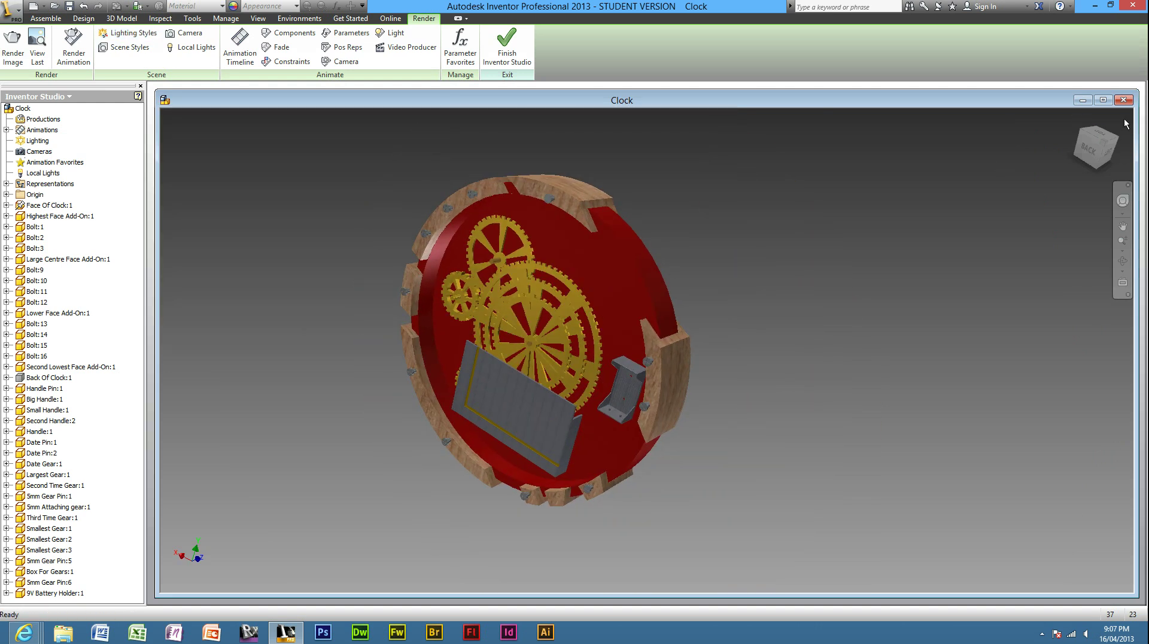
pyautogui.moveTo(1099, 145); pyautogui.dragTo(1073, 162)
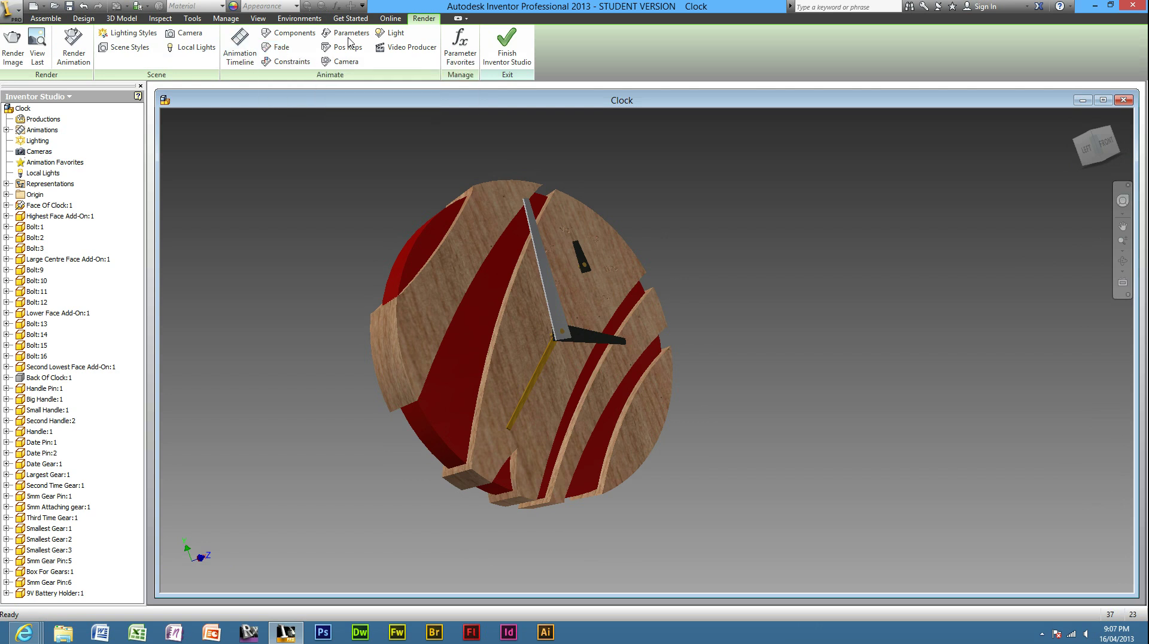
pyautogui.click(242, 57)
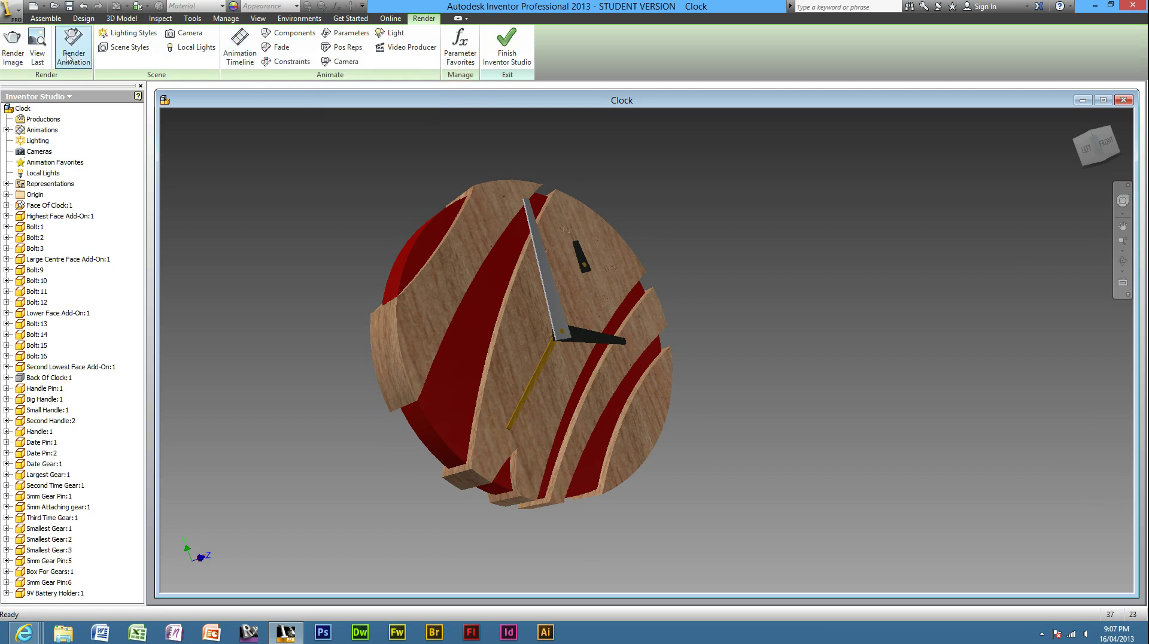
pyautogui.click(37, 55)
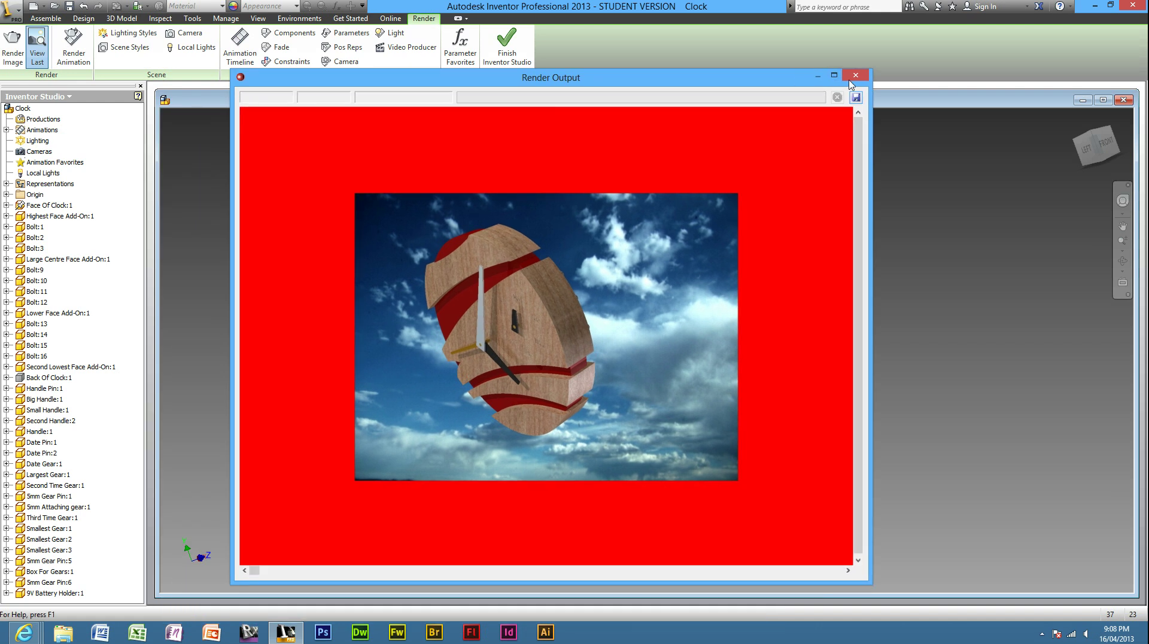
pyautogui.click(855, 76)
pyautogui.click(14, 54)
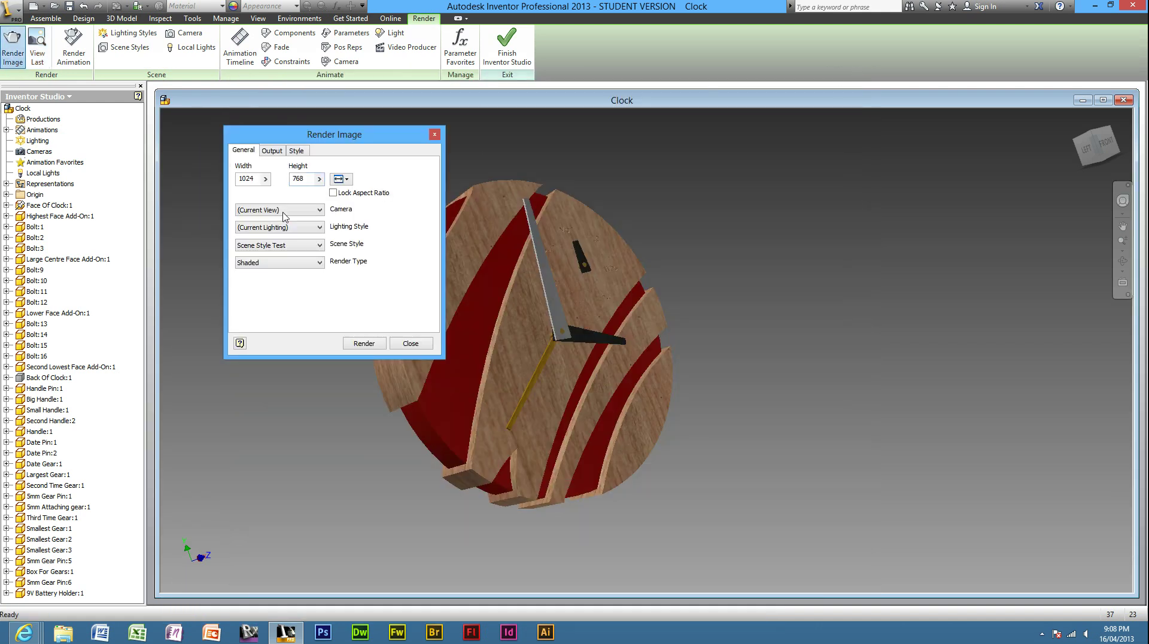
pyautogui.click(411, 344)
pyautogui.click(37, 53)
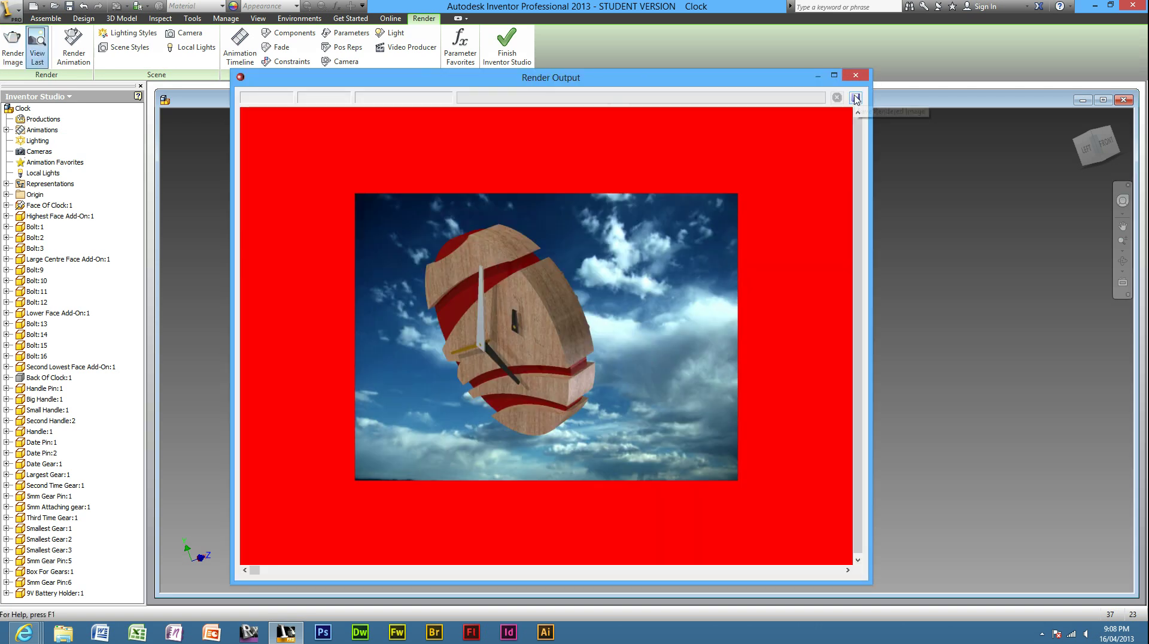
pyautogui.click(856, 98)
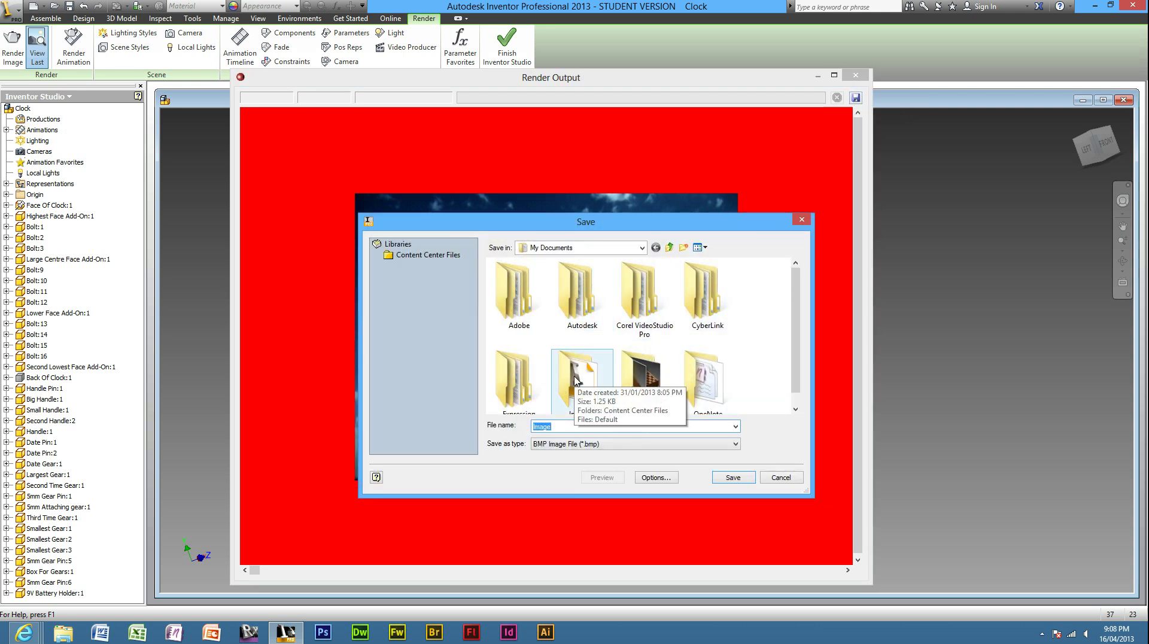
pyautogui.click(776, 479)
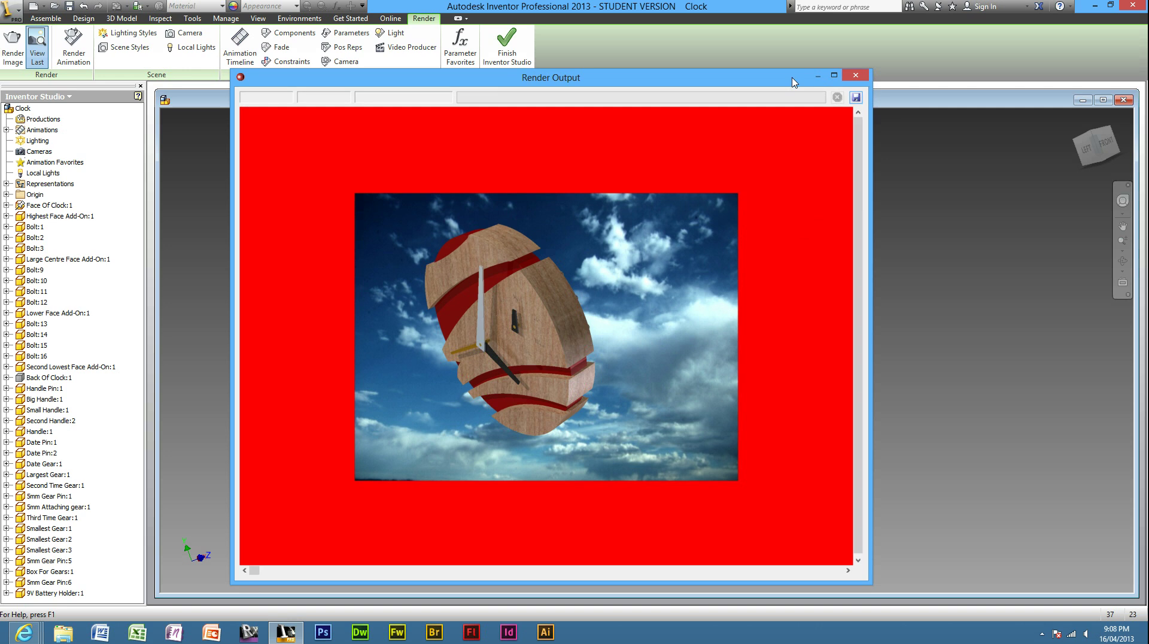
pyautogui.click(856, 75)
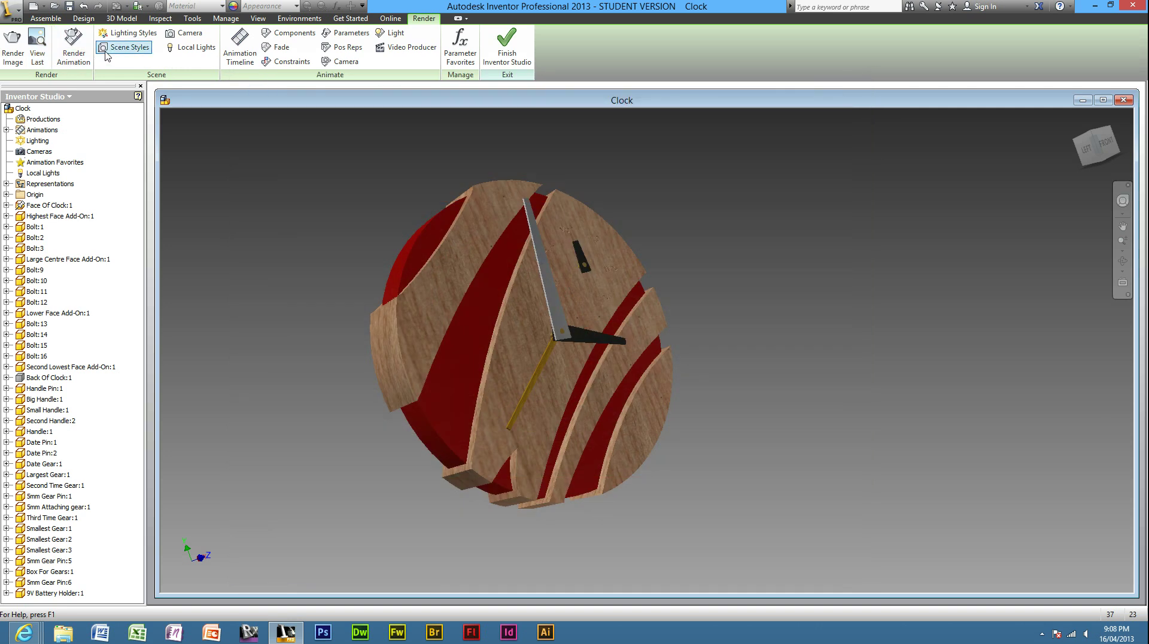